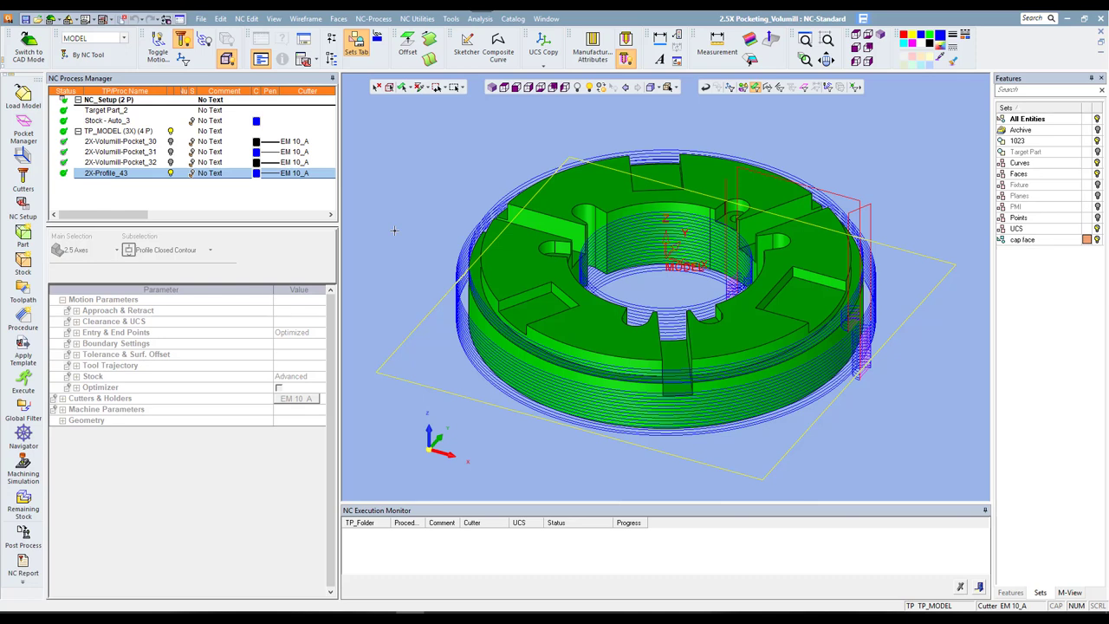
# Open 2X-Profile_43 for editing and keep Profile Closed Contour as its operation type.
pyautogui.doubleClick(121, 176)
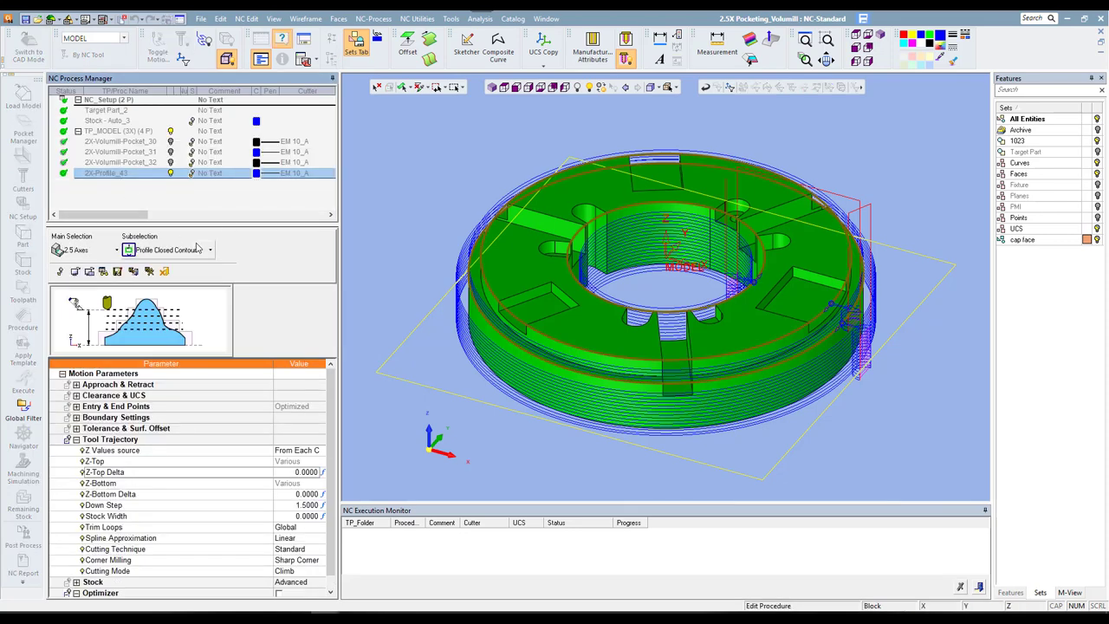
pyautogui.click(197, 249)
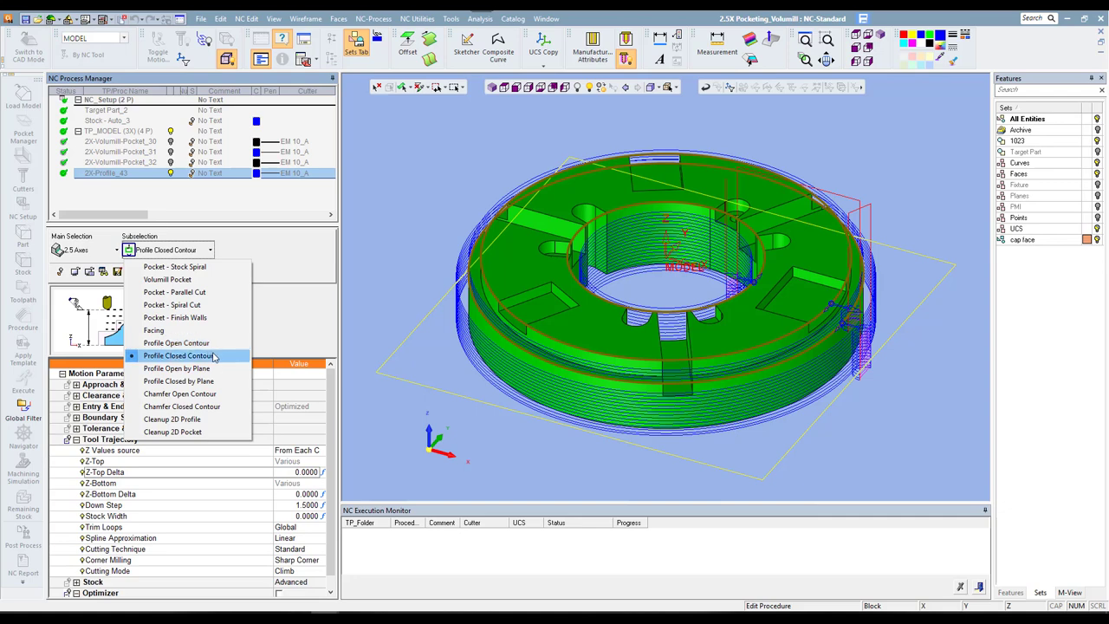
pyautogui.click(214, 356)
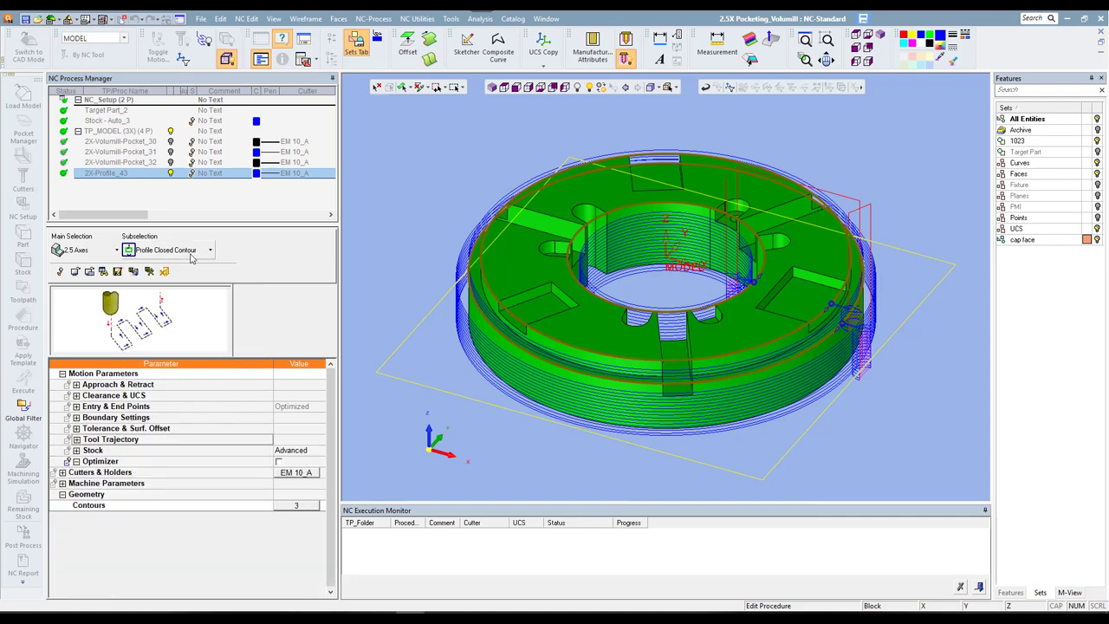
pyautogui.click(193, 250)
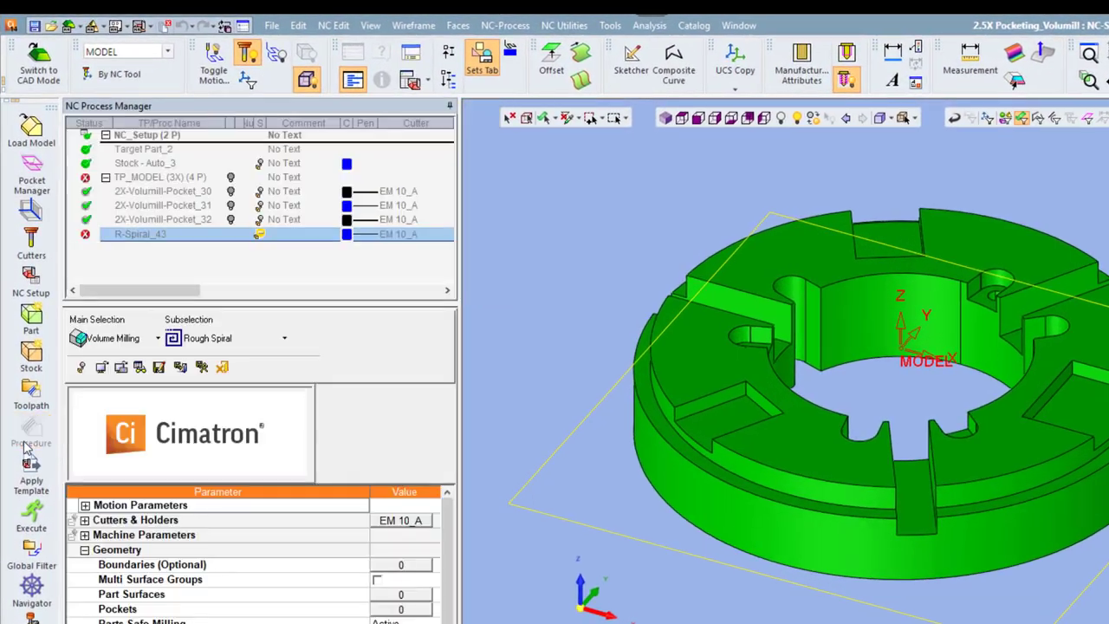
# Set Main Selection to 2.5 Axes and Subselection to Profile Closed Contour, then open Contour Manager.
pyautogui.click(155, 338)
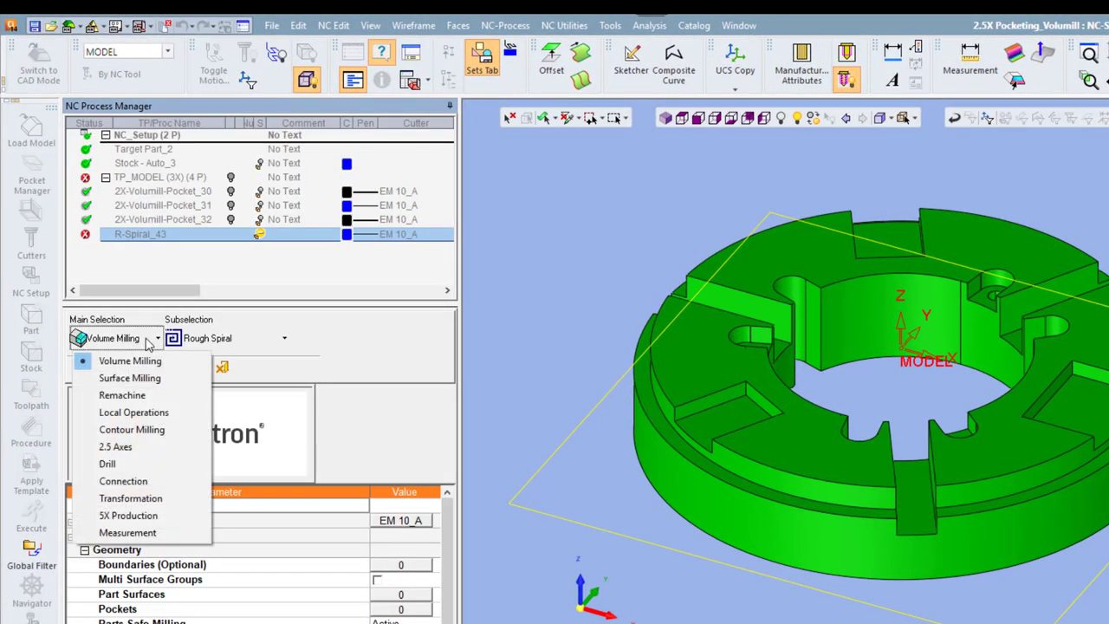
pyautogui.click(148, 447)
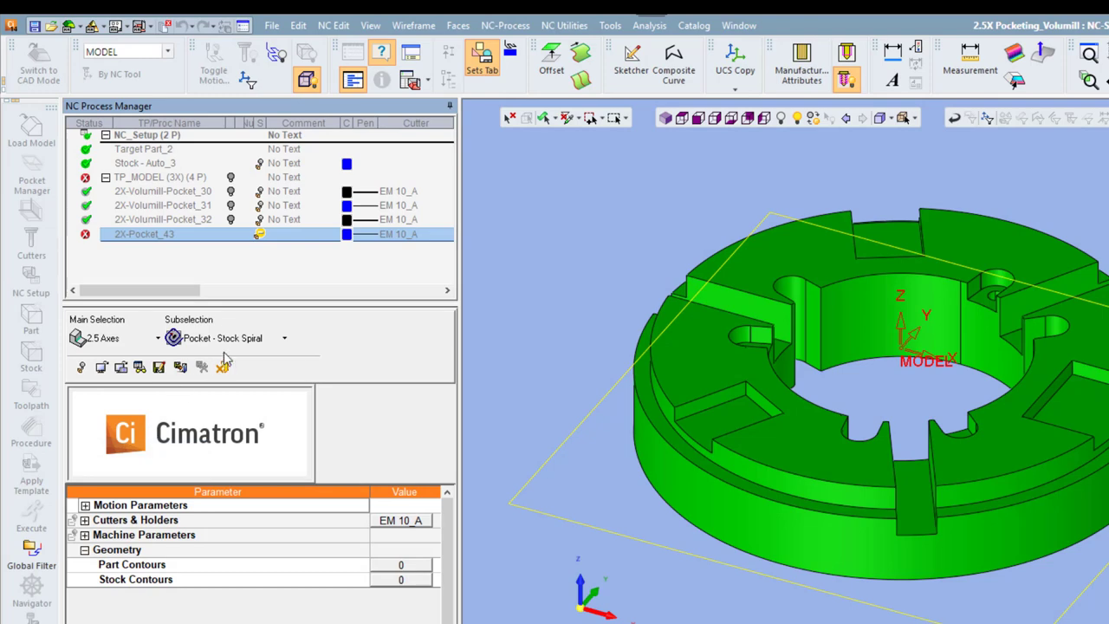
pyautogui.click(226, 339)
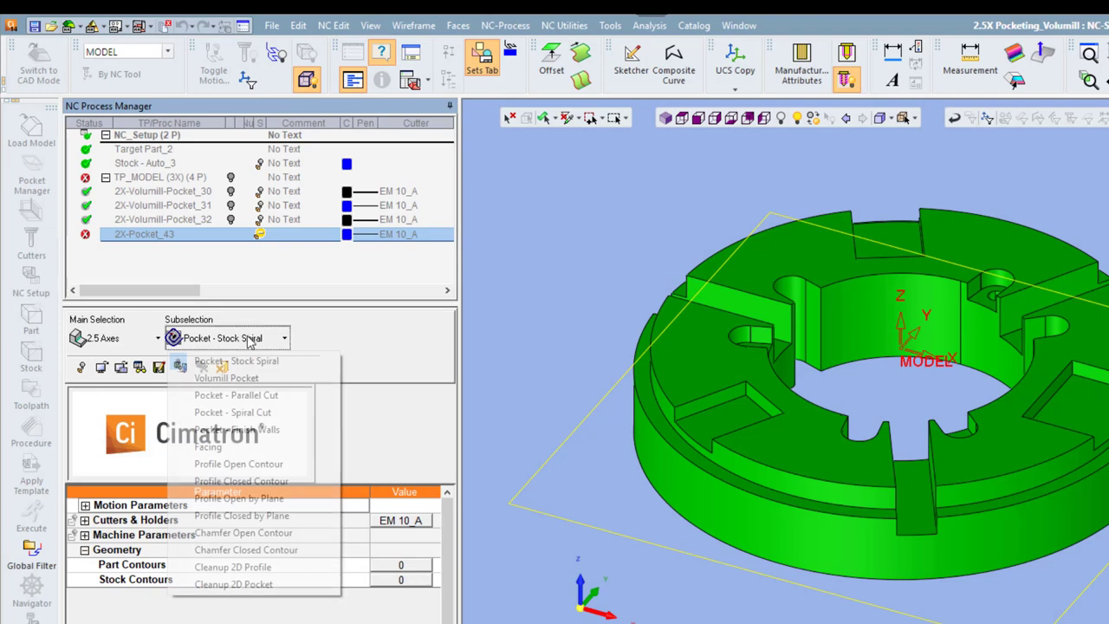
pyautogui.click(282, 482)
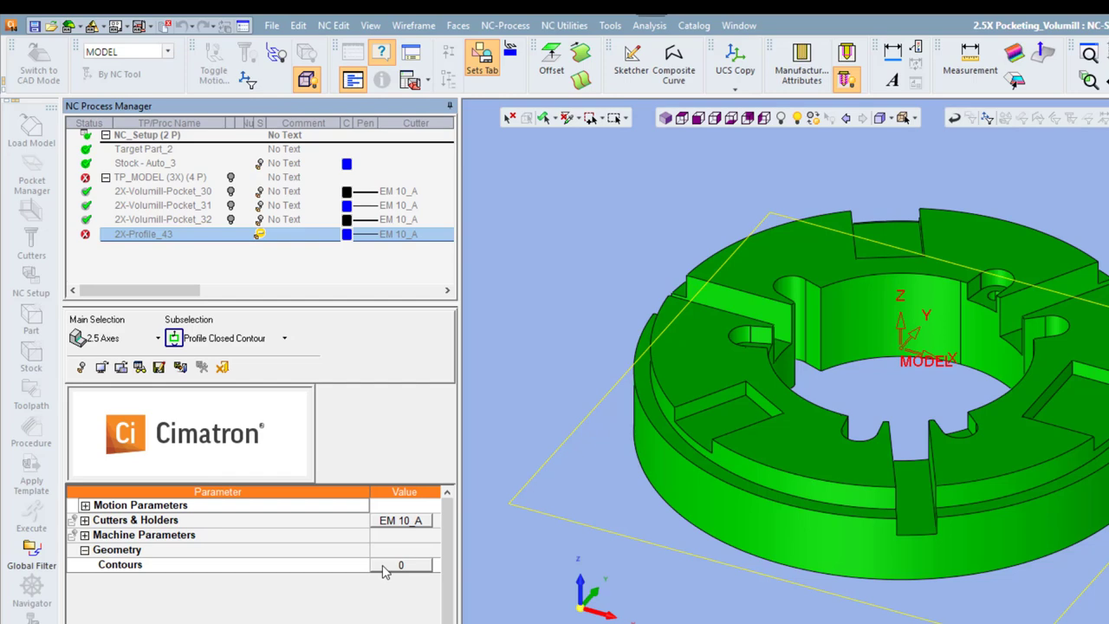
pyautogui.click(385, 568)
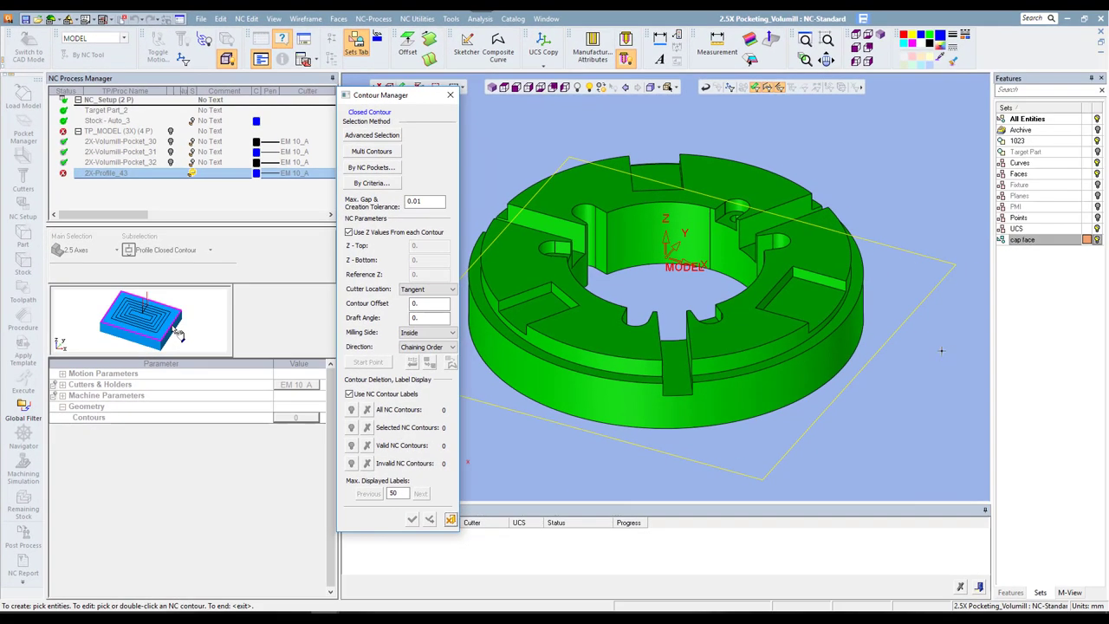
# Highlight the cap face set, then chain the inner wall arc into one closed bore contour.
pyautogui.click(1104, 242)
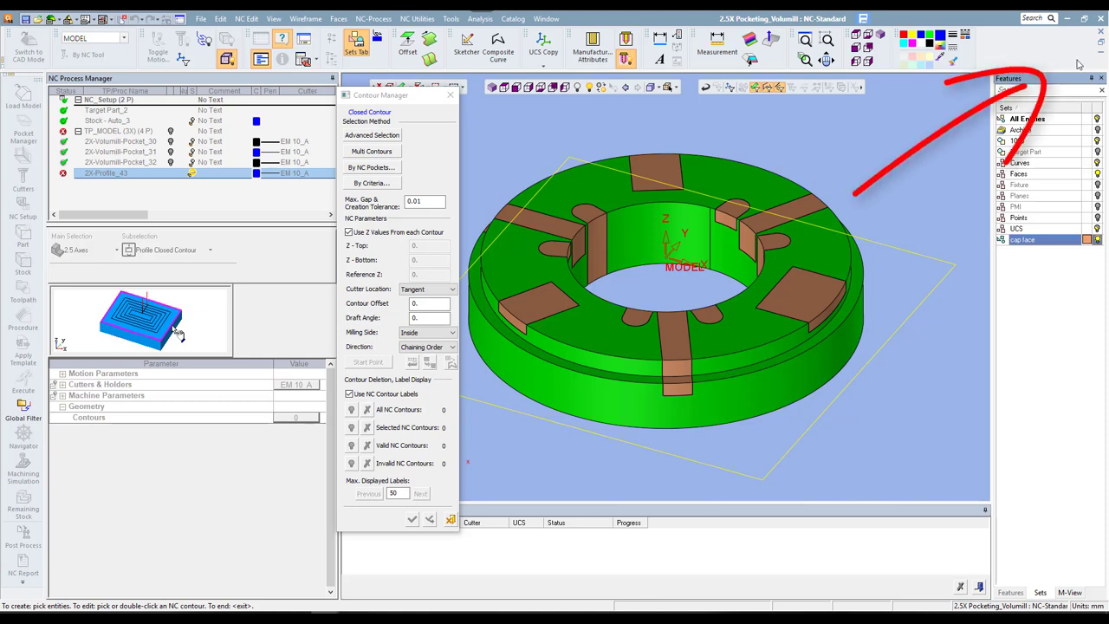
pyautogui.click(674, 206)
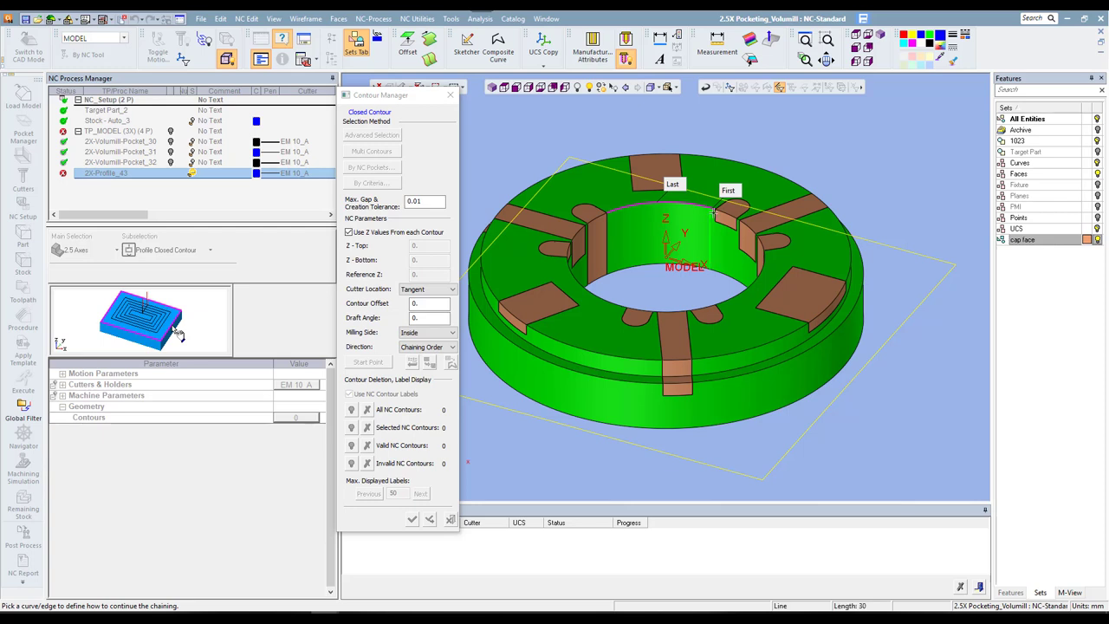
pyautogui.click(799, 170)
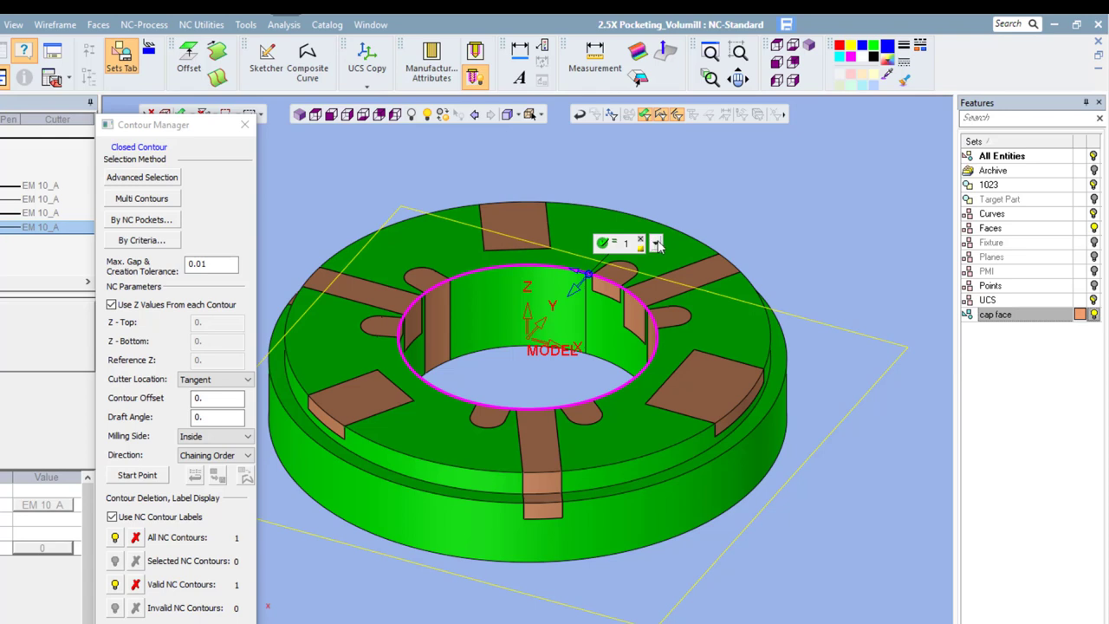
pyautogui.click(657, 245)
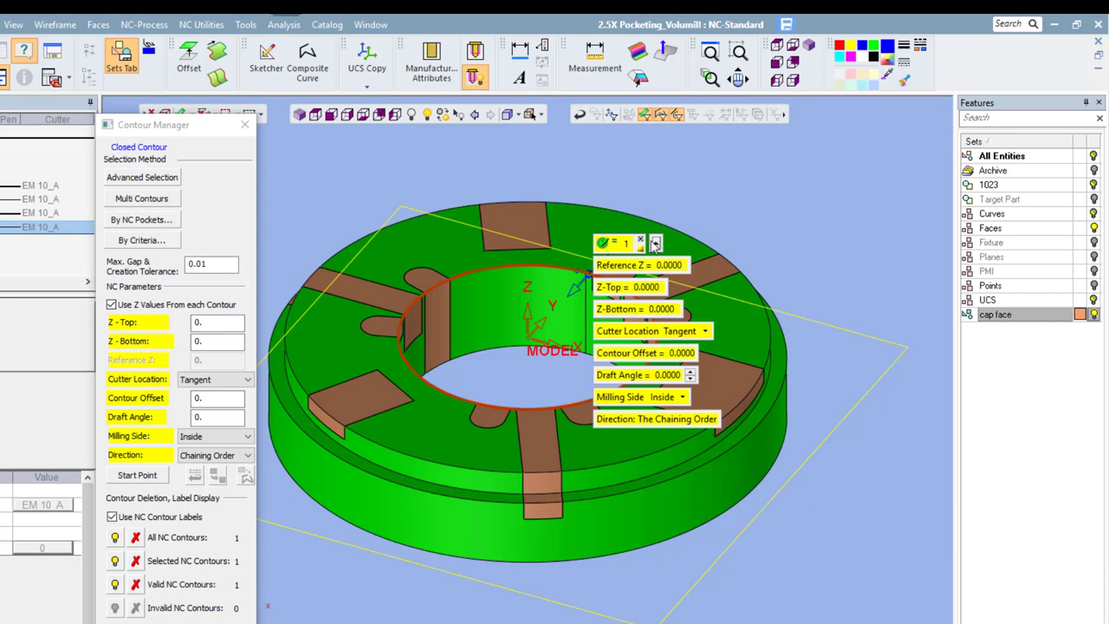
pyautogui.moveTo(627, 238); pyautogui.dragTo(722, 214)
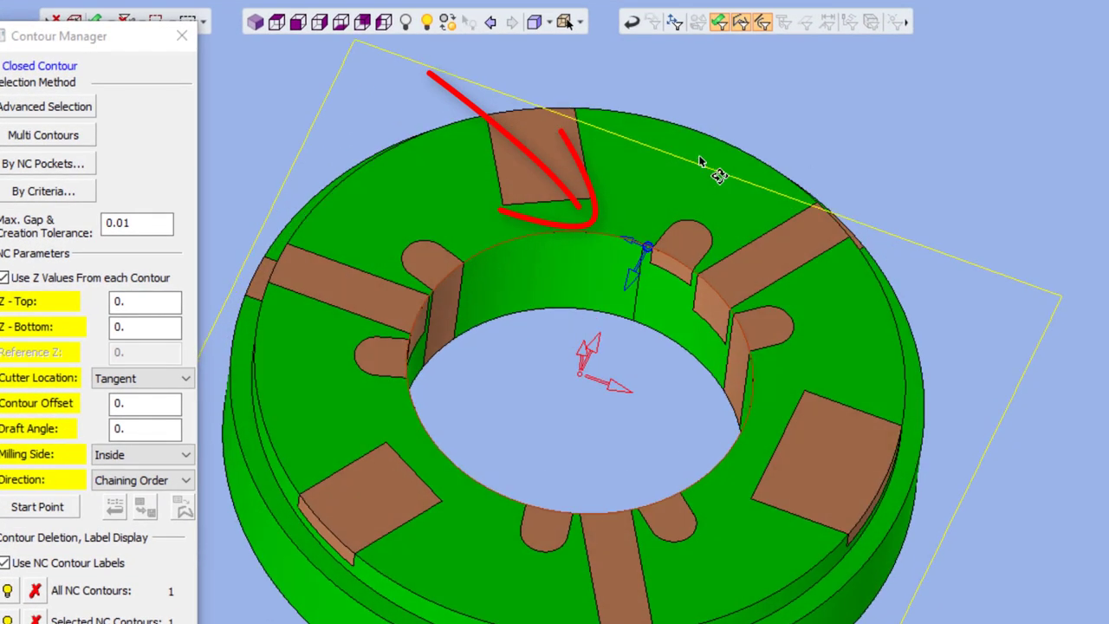
pyautogui.moveTo(702, 163)
pyautogui.mouseDown(button='middle')
pyautogui.moveTo(711, 168)
pyautogui.moveTo(705, 116)
pyautogui.mouseUp(button='middle')
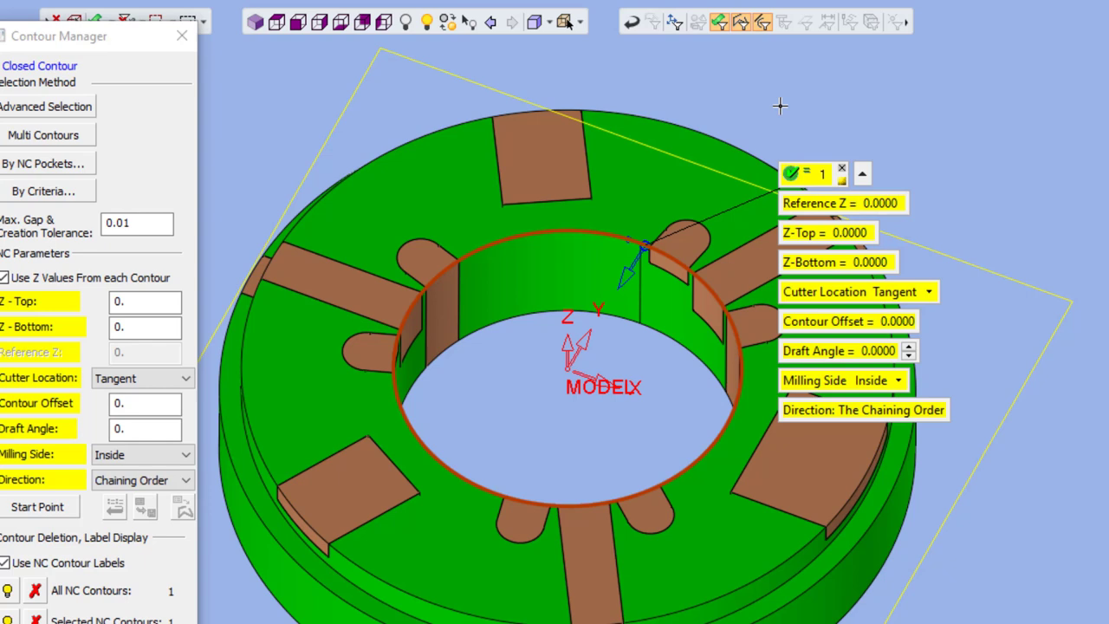
pyautogui.click(884, 388)
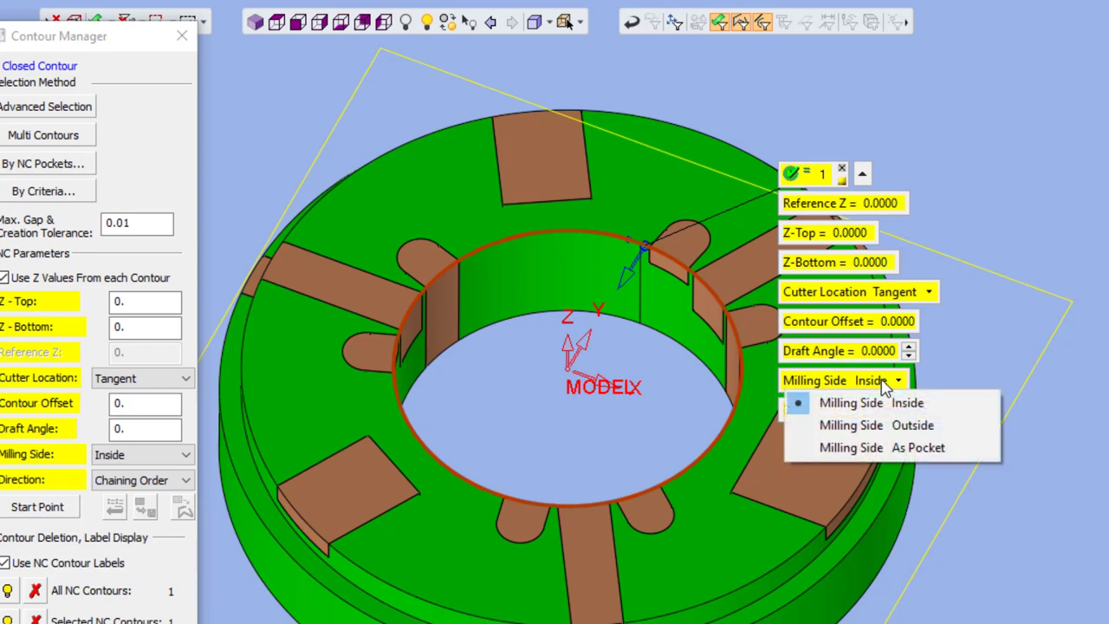
pyautogui.click(883, 426)
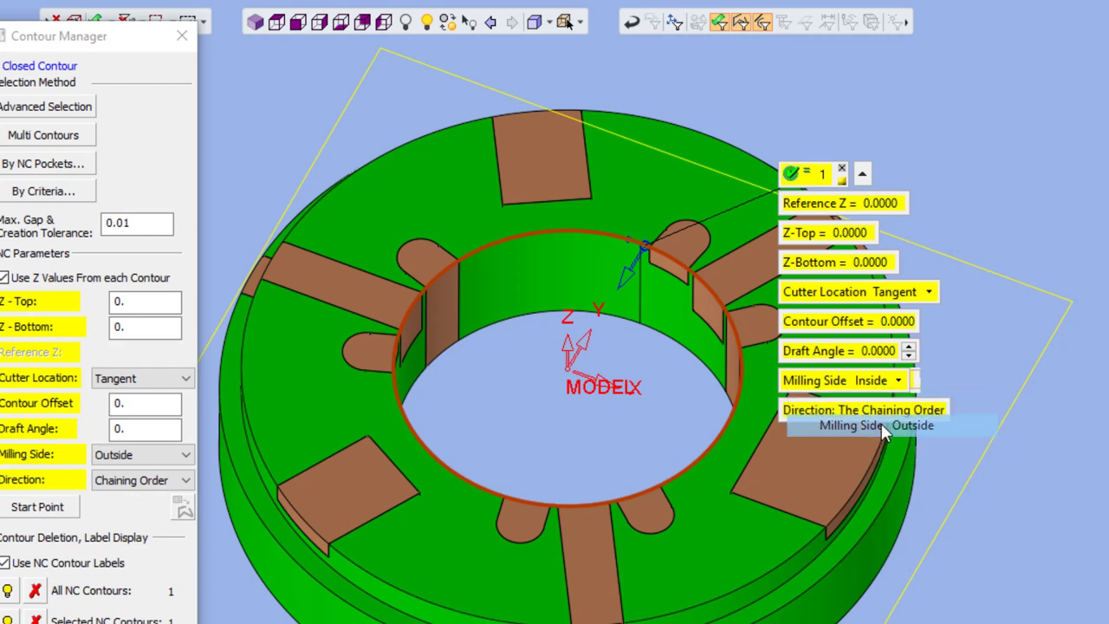
pyautogui.click(884, 387)
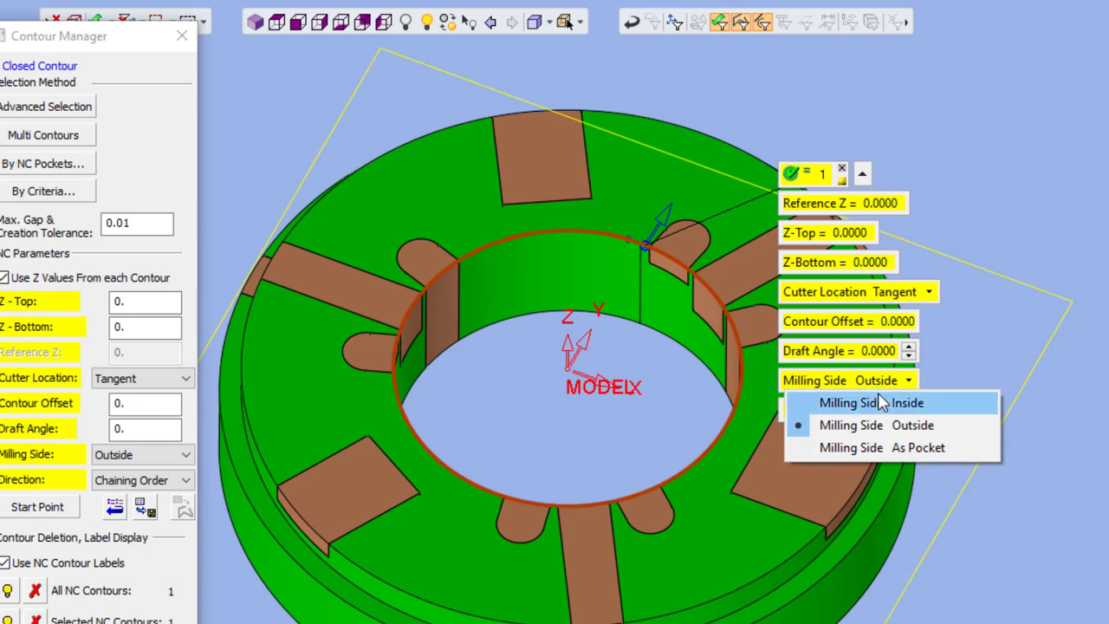
pyautogui.click(882, 401)
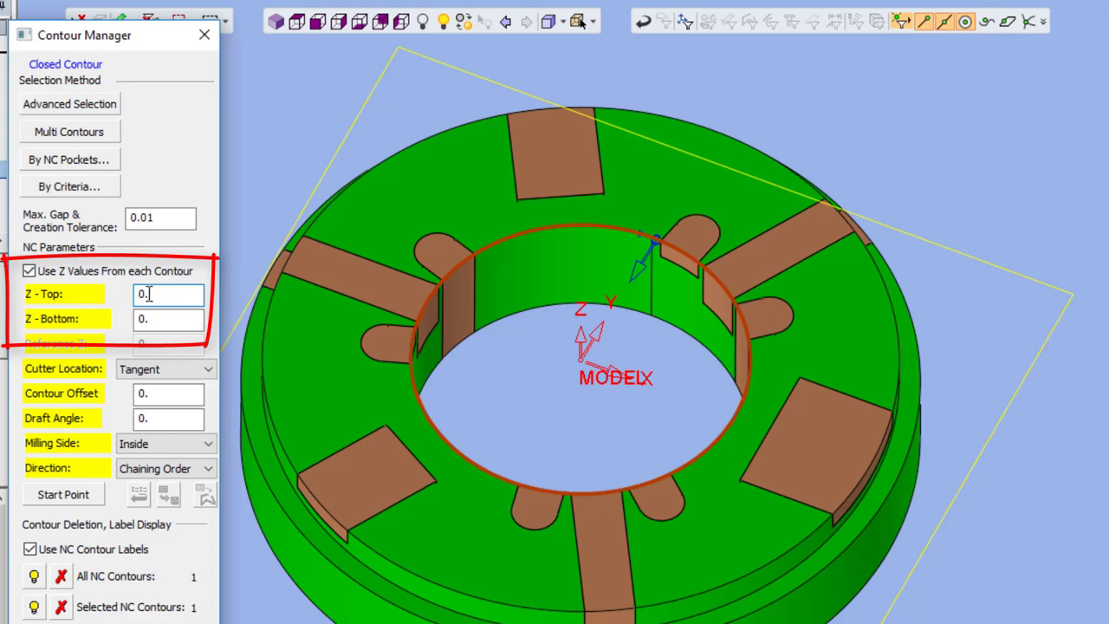
# Set the inner bore contour's Z-Bottom to -30, keeping Z-Top at 0.
pyautogui.click(482, 263)
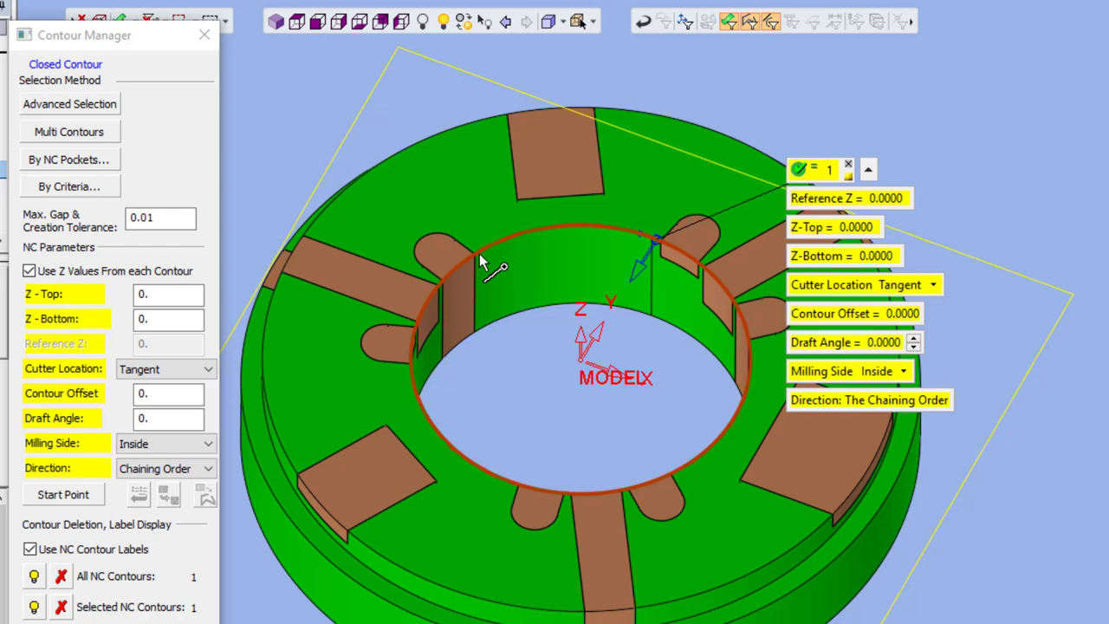
pyautogui.click(180, 319)
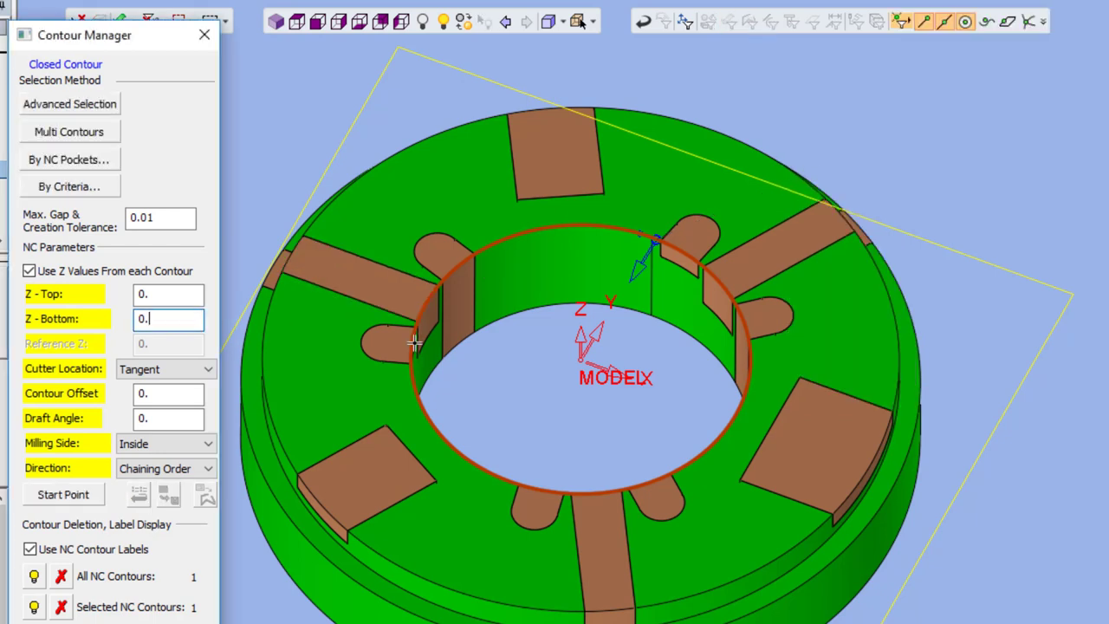
pyautogui.write('-30')
pyautogui.press('Return')
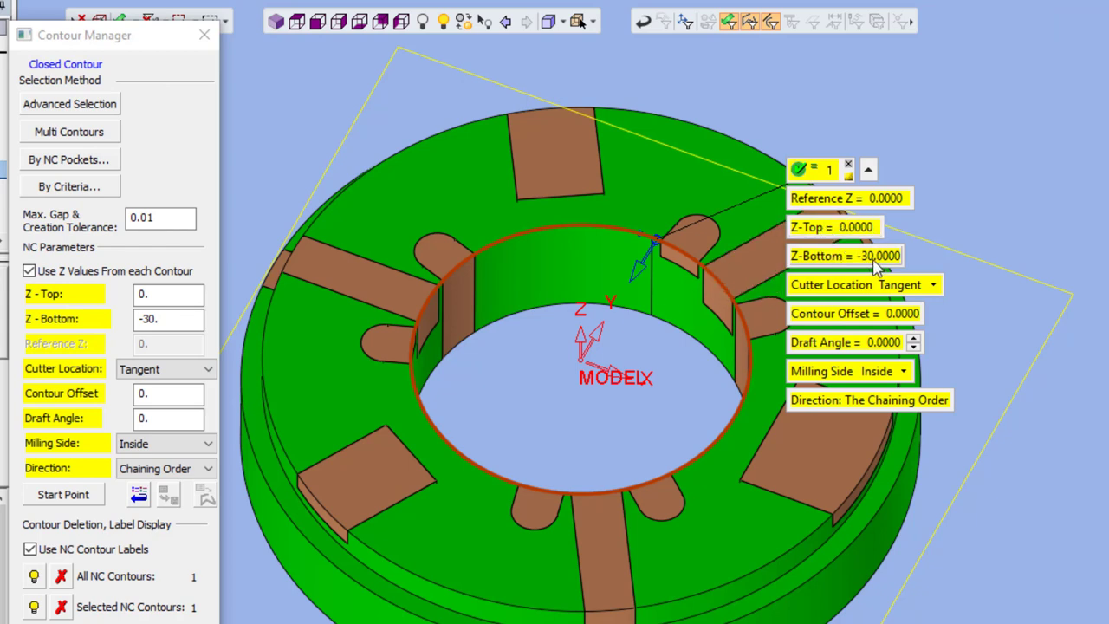
pyautogui.click(841, 256)
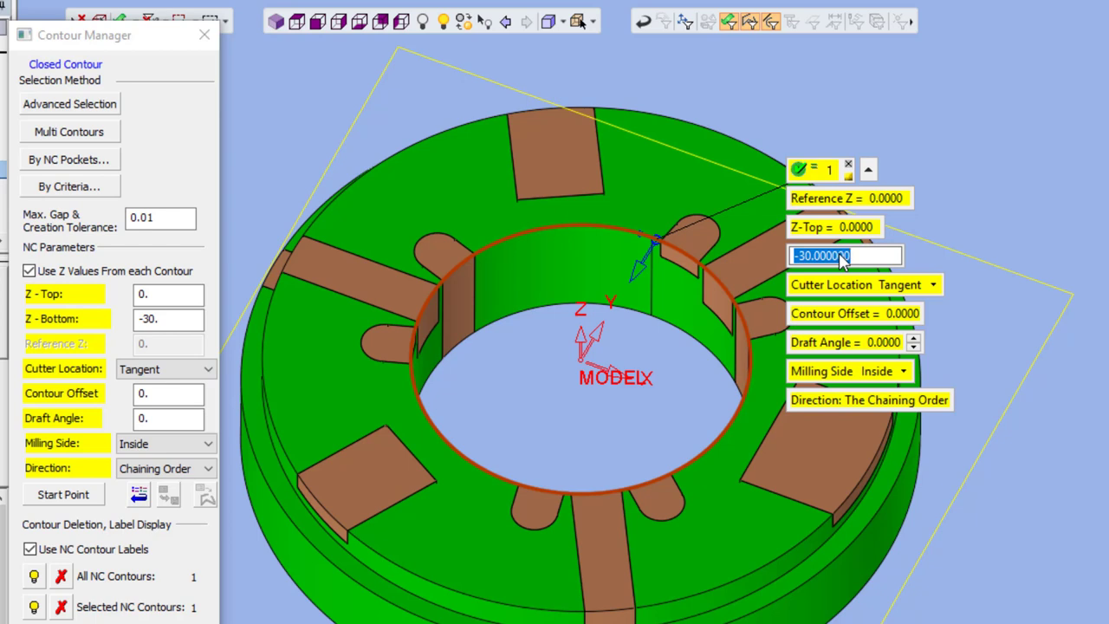
pyautogui.write('-')
pyautogui.write('30')
pyautogui.press('Return')
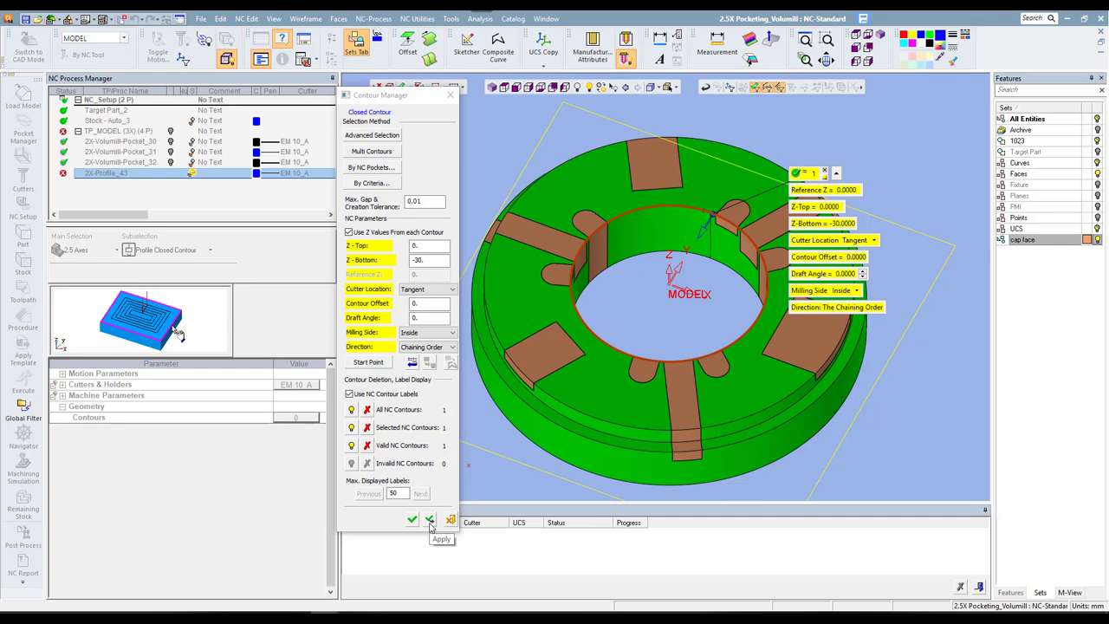
# Apply the bore contour's parameters and start chaining the ring's outer edges.
pyautogui.click(430, 520)
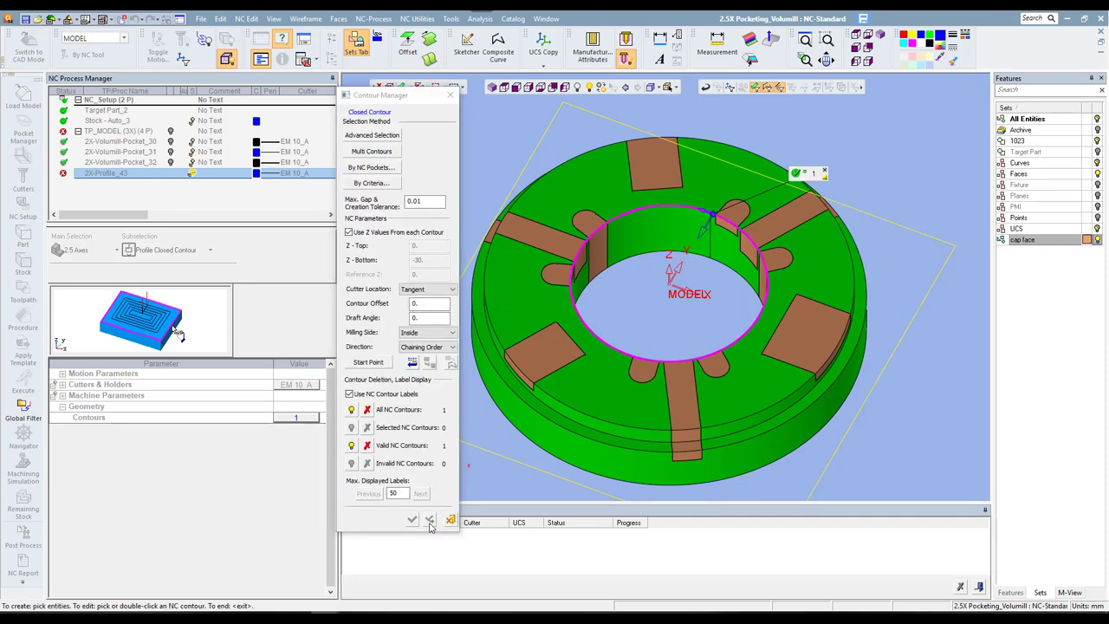
pyautogui.click(617, 430)
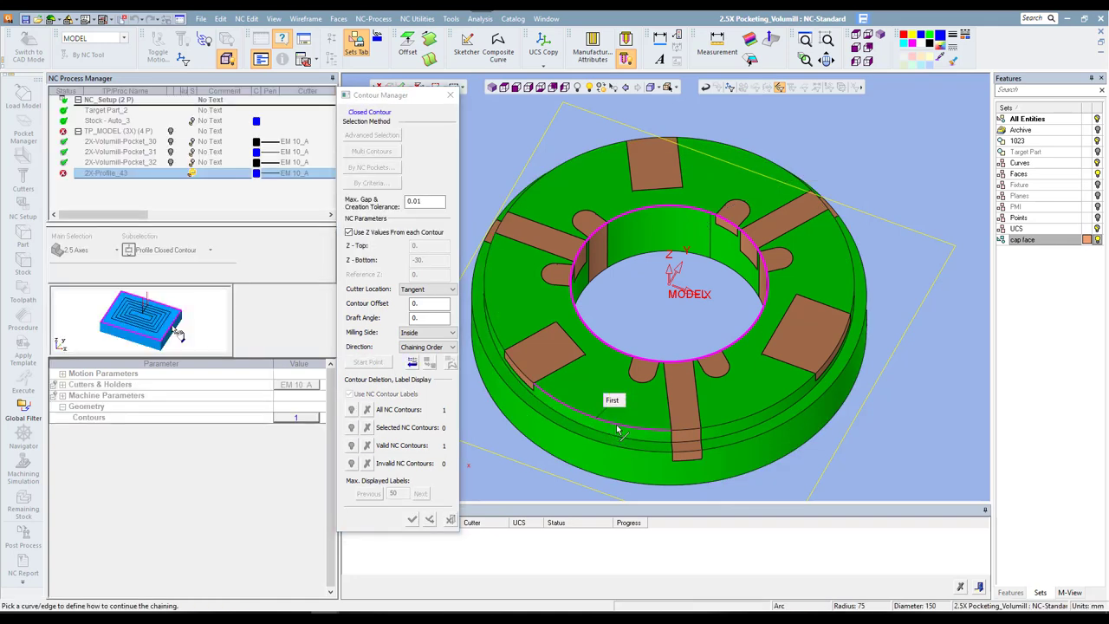
pyautogui.click(548, 175)
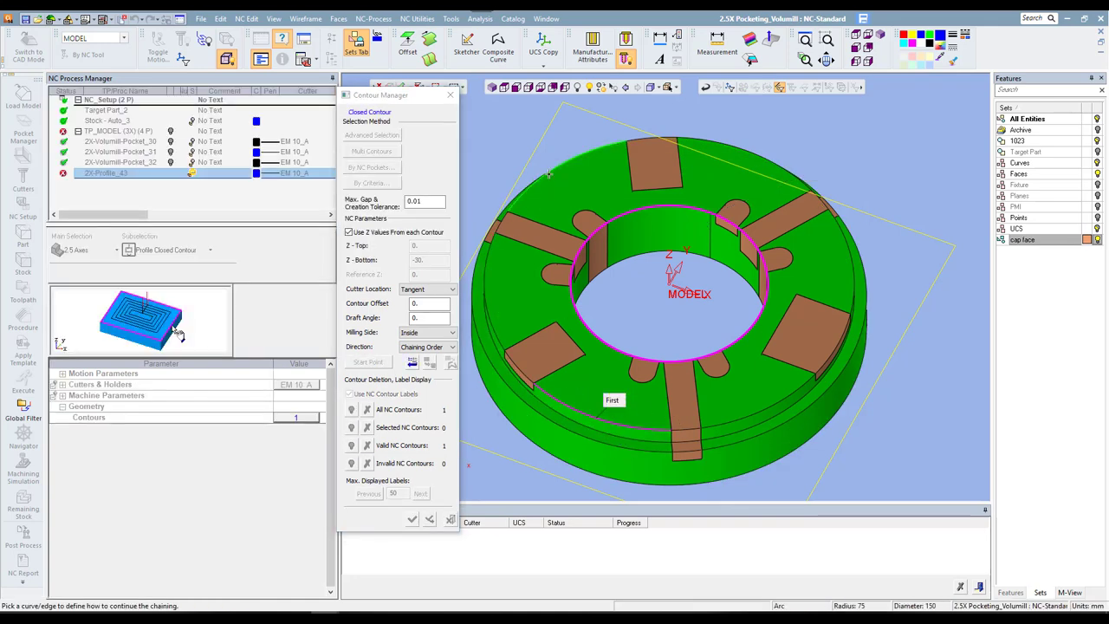
pyautogui.click(687, 433)
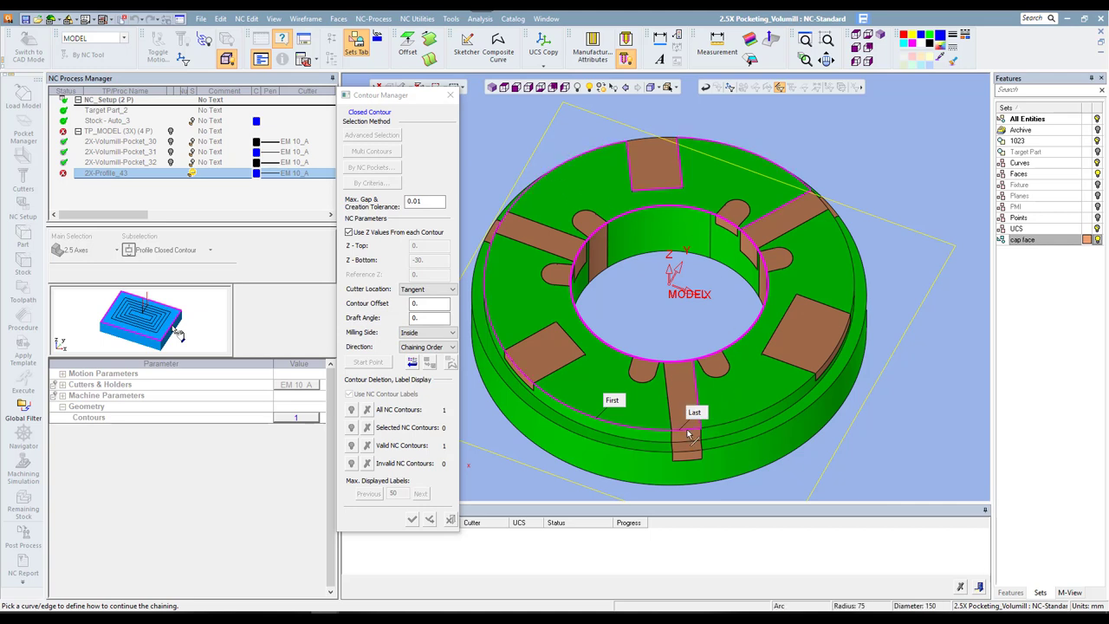
pyautogui.click(633, 145)
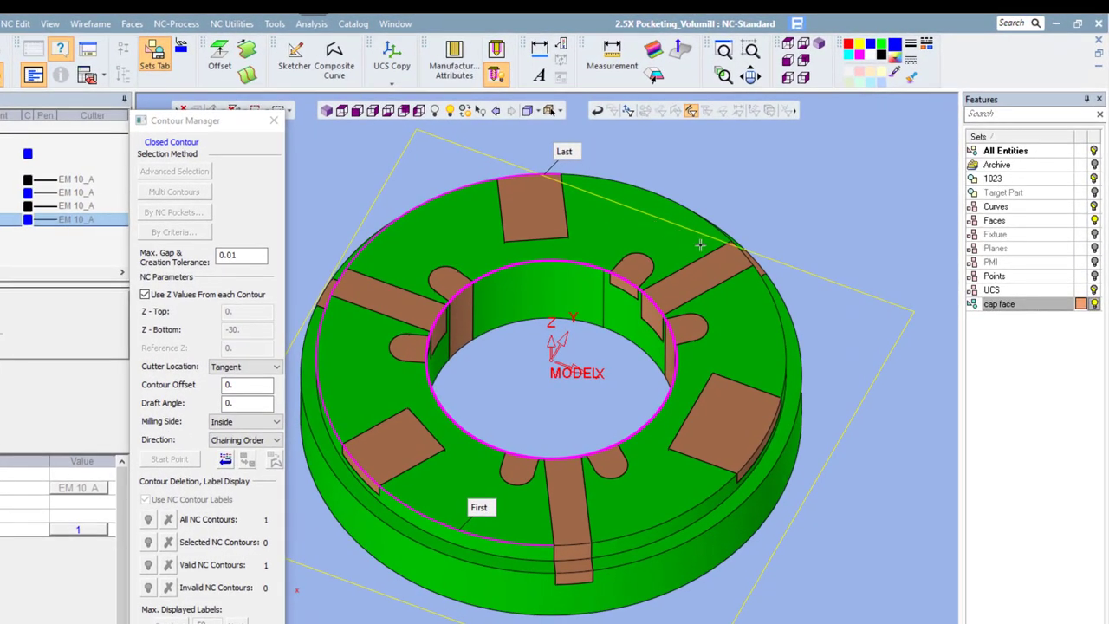
pyautogui.click(750, 260)
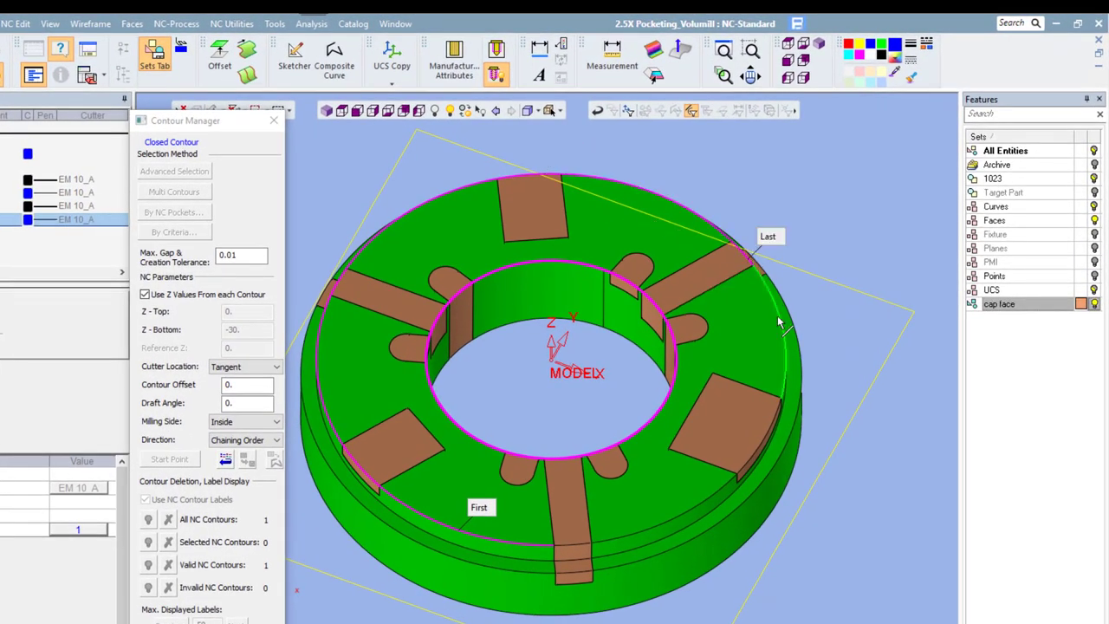
pyautogui.click(575, 543)
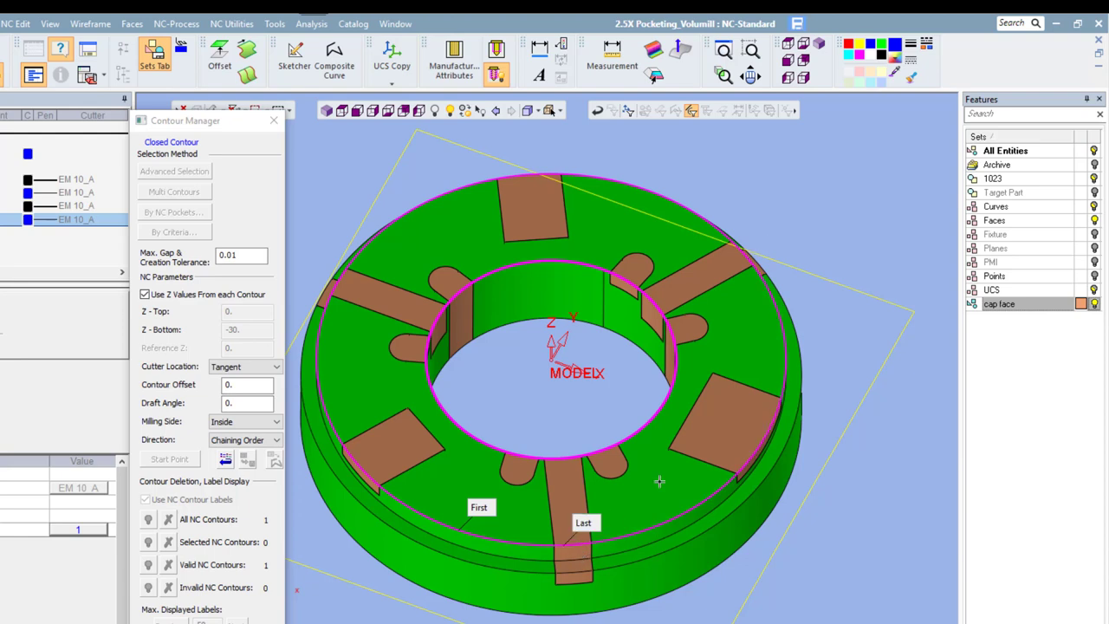
# Trim the chain back to the top outer rim and accept it as contour 2.
pyautogui.click(790, 376)
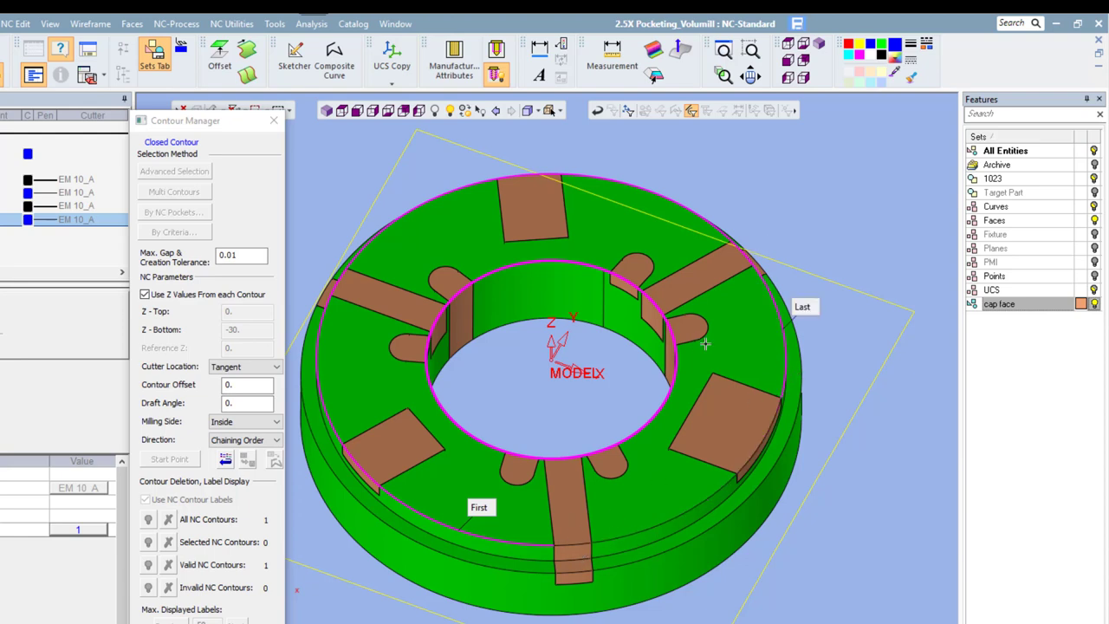
pyautogui.click(682, 213)
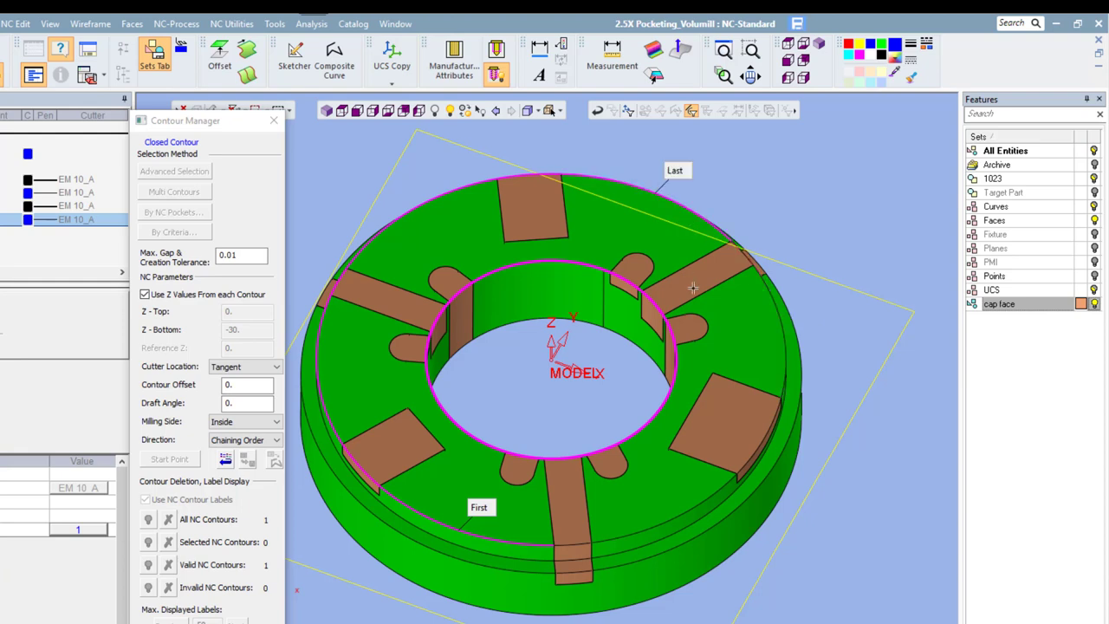
pyautogui.click(472, 196)
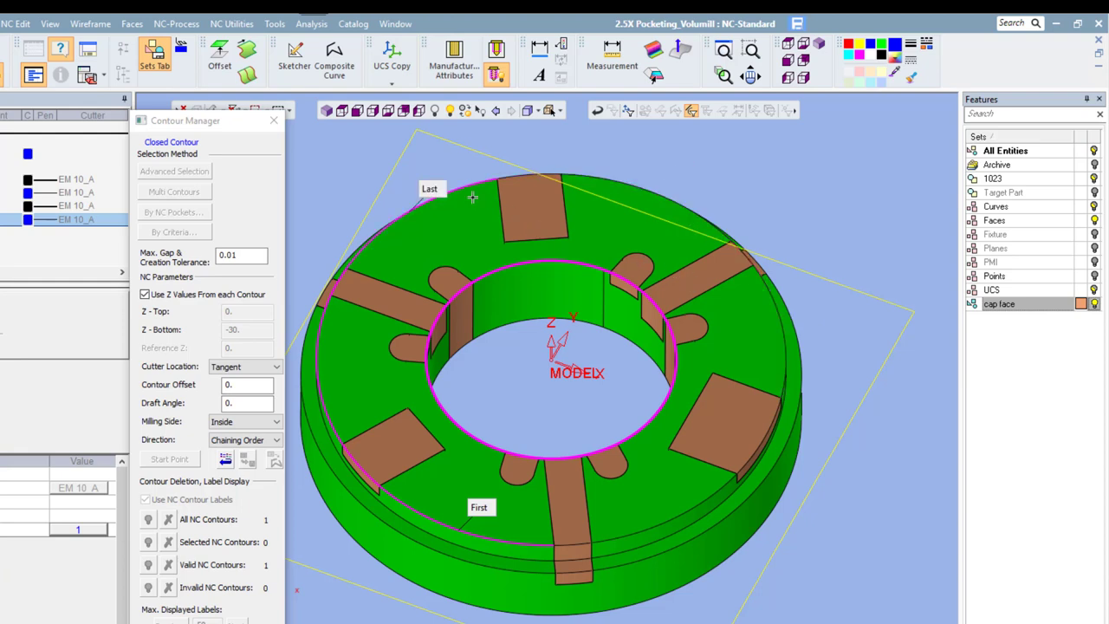
pyautogui.click(560, 245)
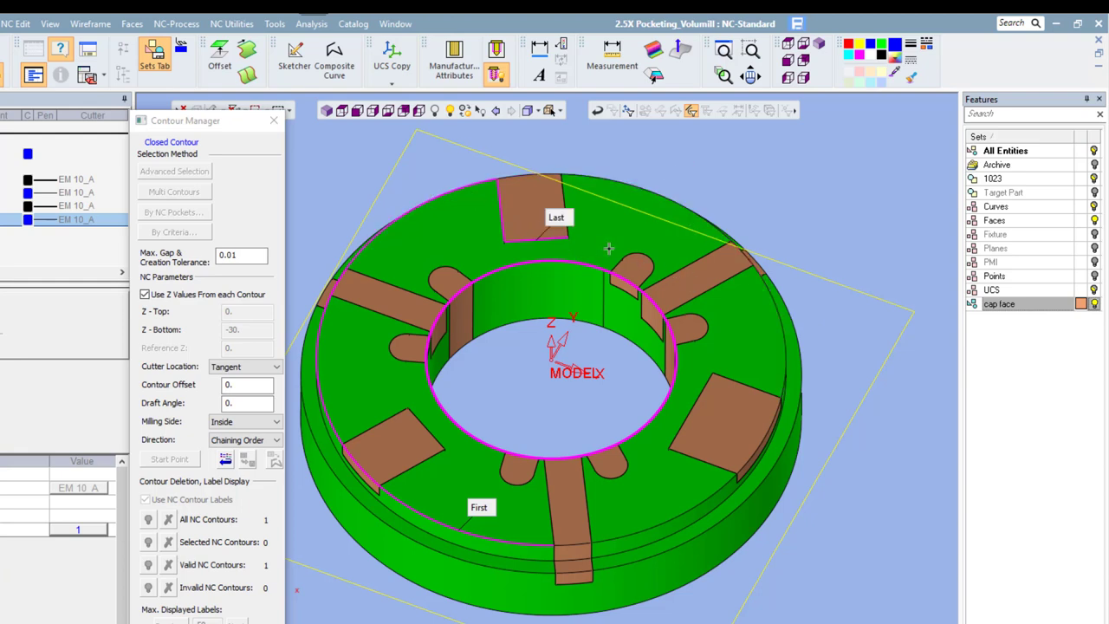
pyautogui.click(476, 201)
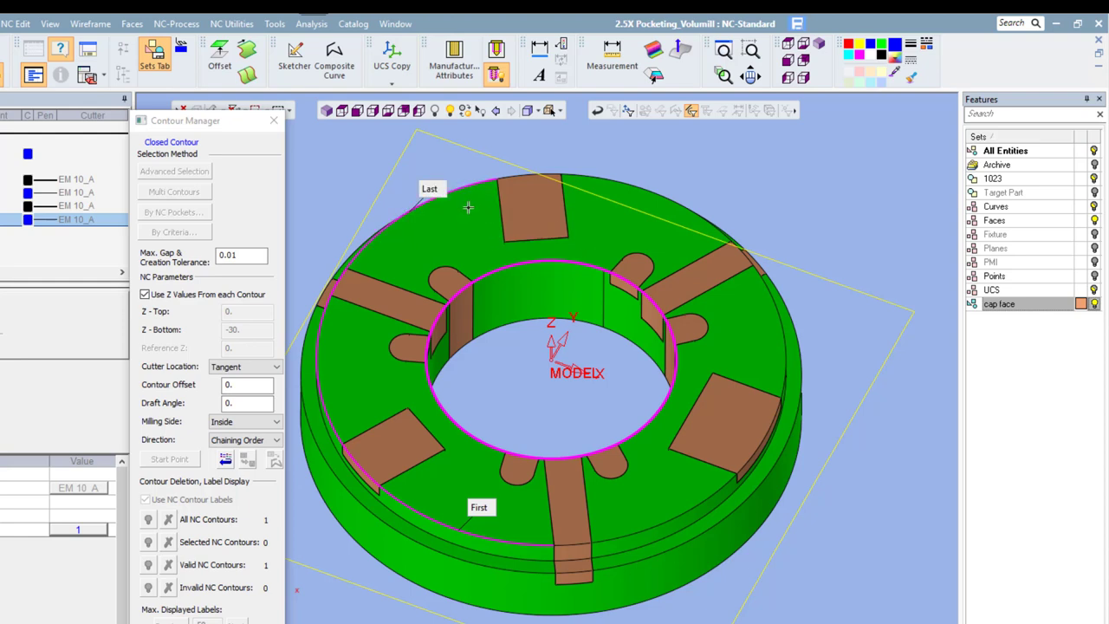
pyautogui.click(767, 293)
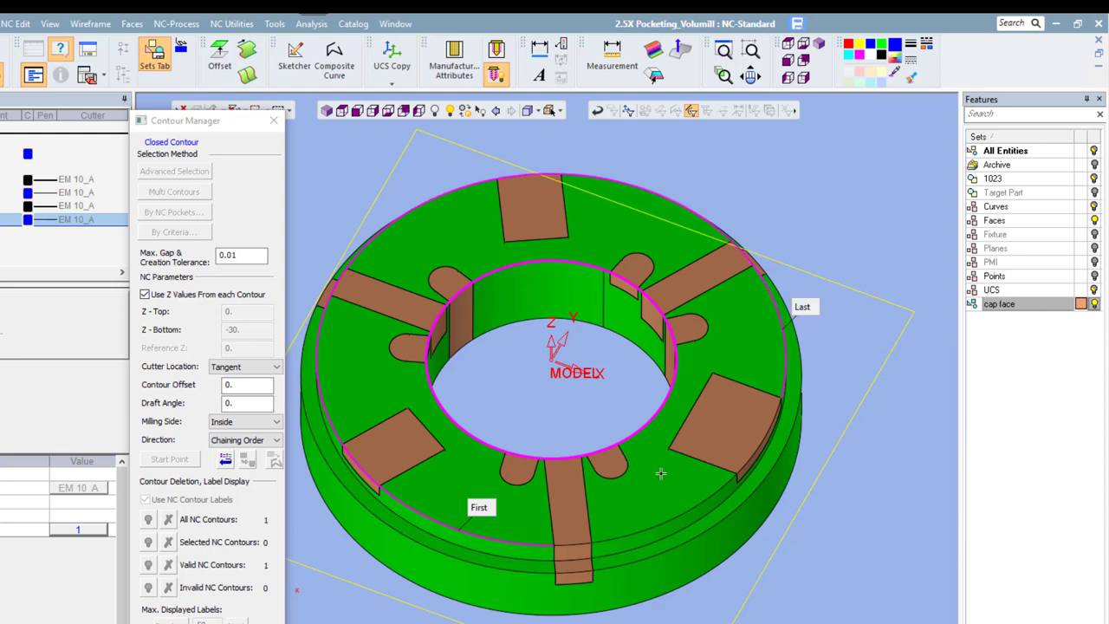
pyautogui.click(570, 543)
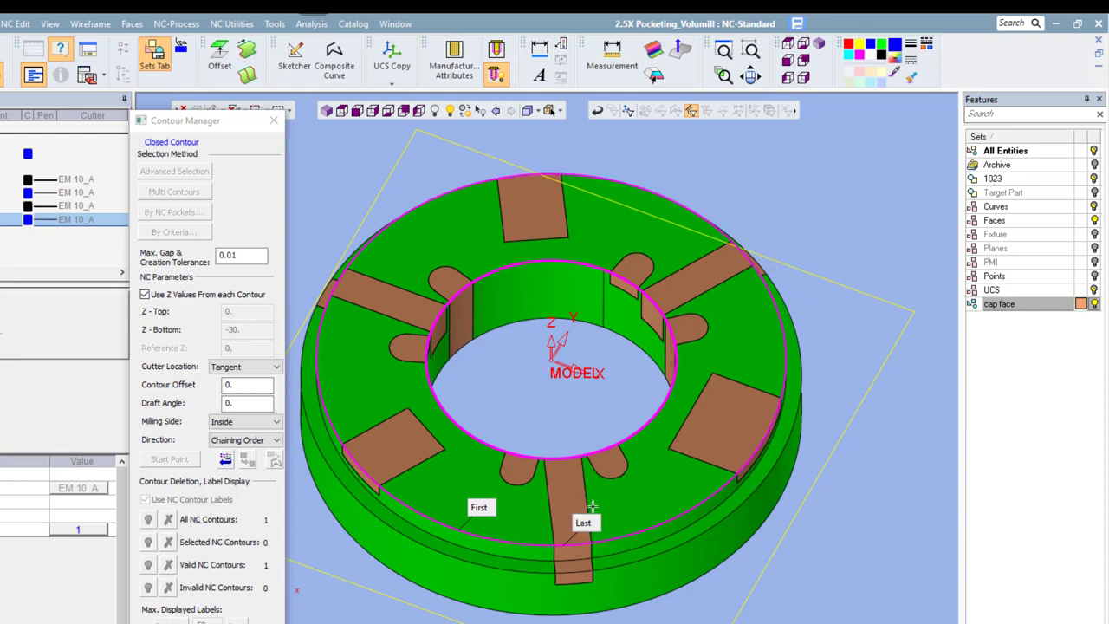
pyautogui.middleClick(713, 268)
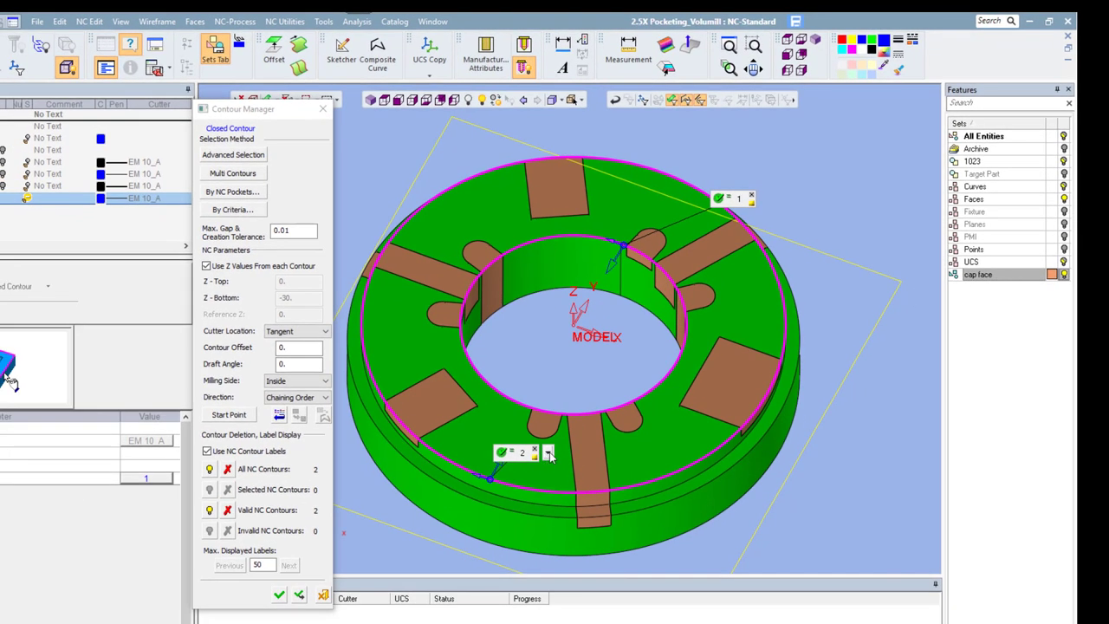
pyautogui.click(548, 454)
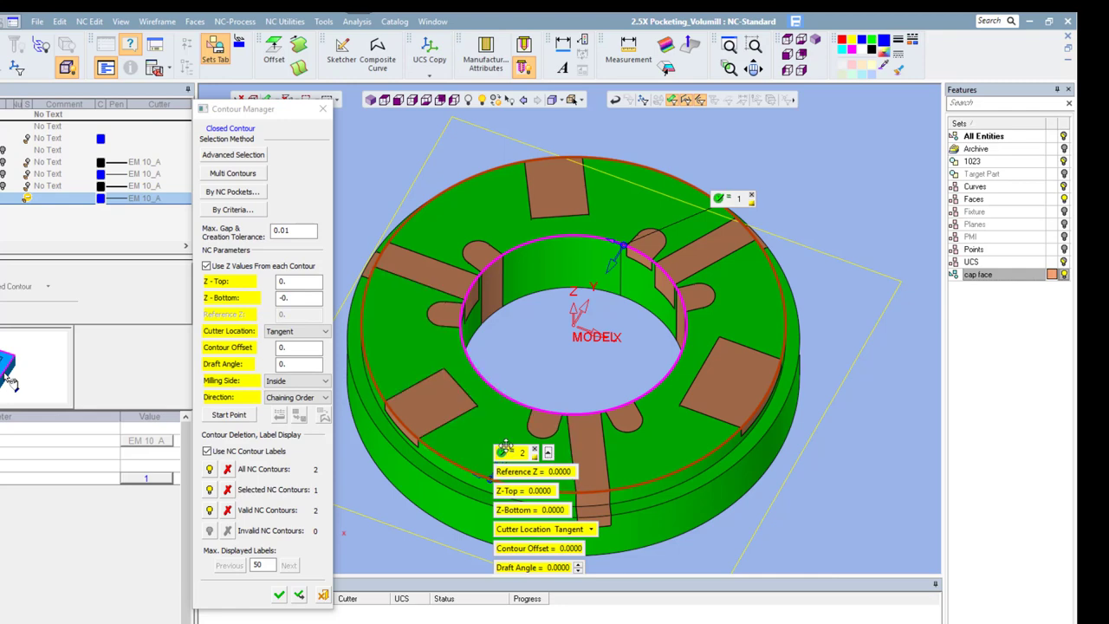
# Give contour 2 a Z-Bottom of -8 and set its milling side to Outside.
pyautogui.moveTo(506, 447); pyautogui.dragTo(560, 336)
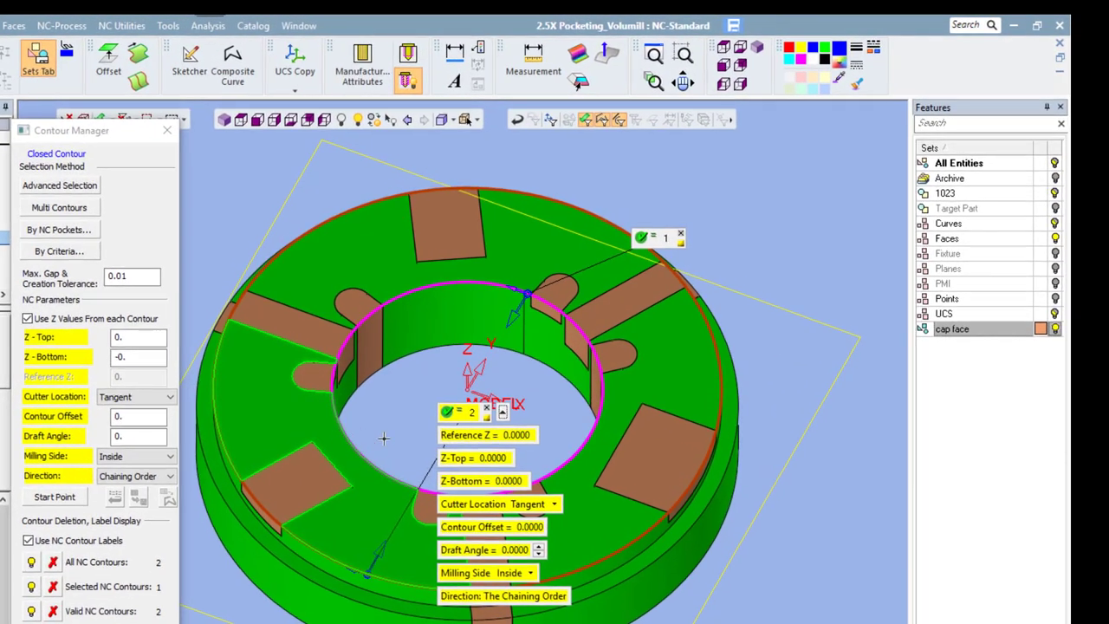
pyautogui.doubleClick(142, 338)
pyautogui.press('Tab')
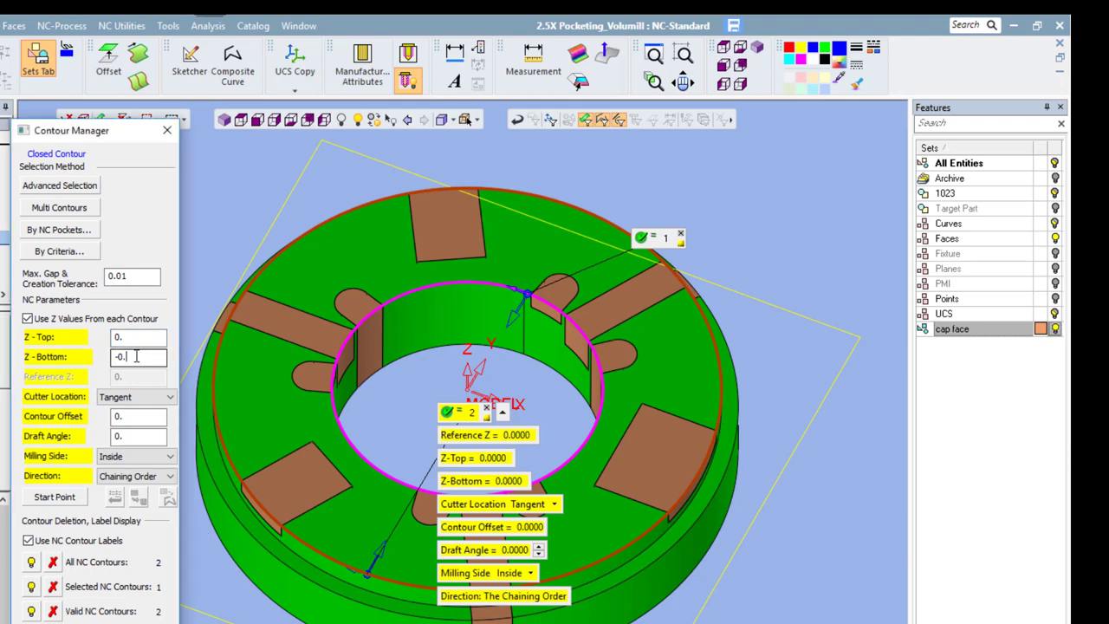
pyautogui.write('-8')
pyautogui.press('Return')
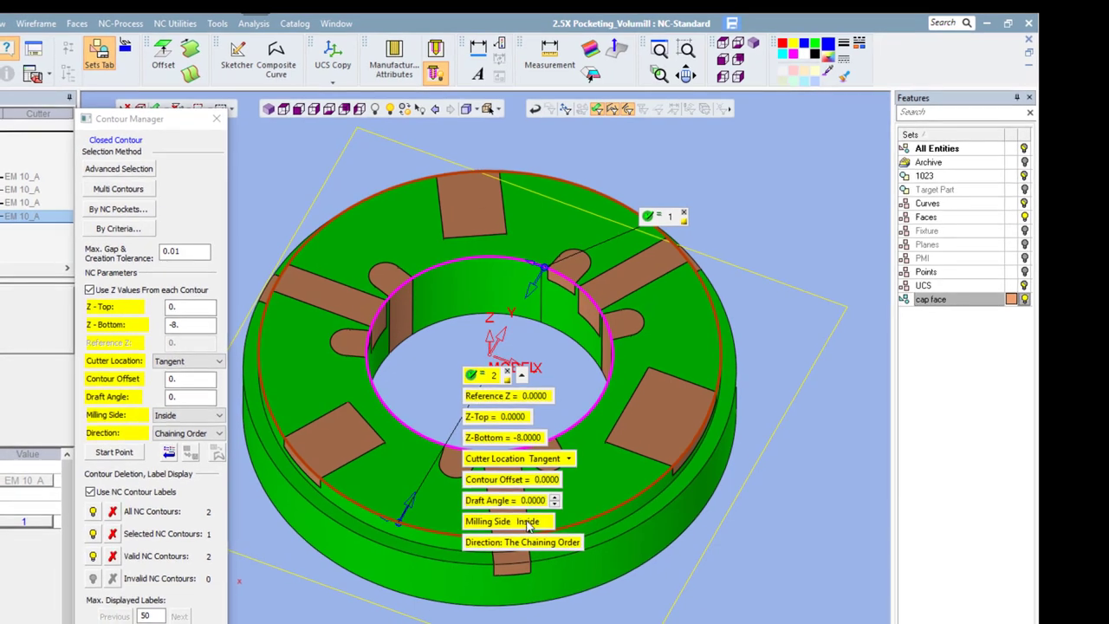
pyautogui.click(517, 519)
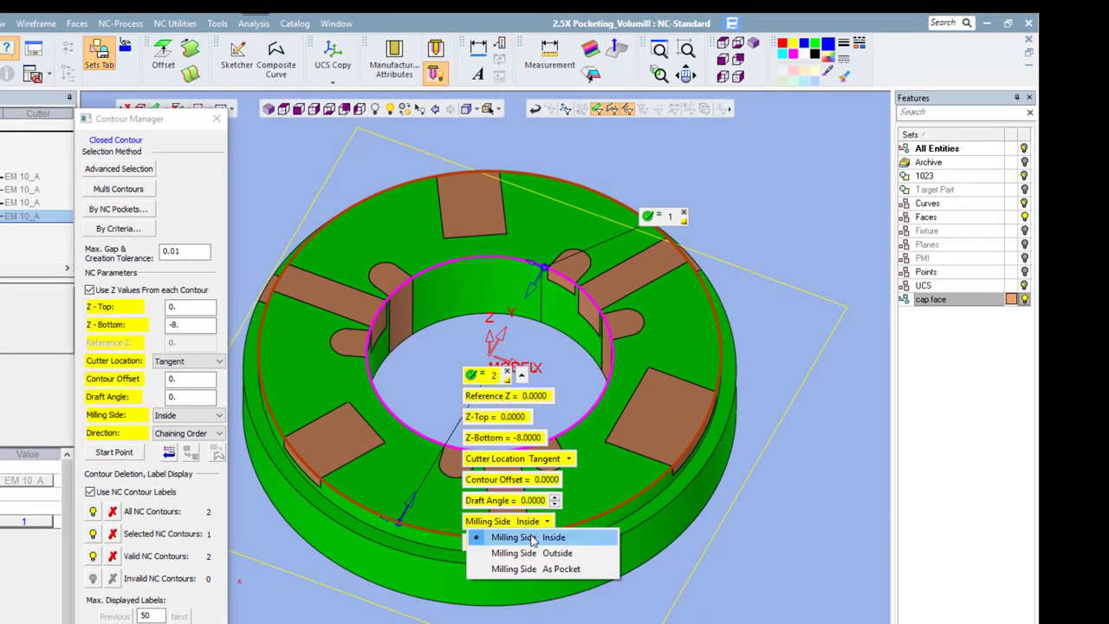
pyautogui.click(531, 553)
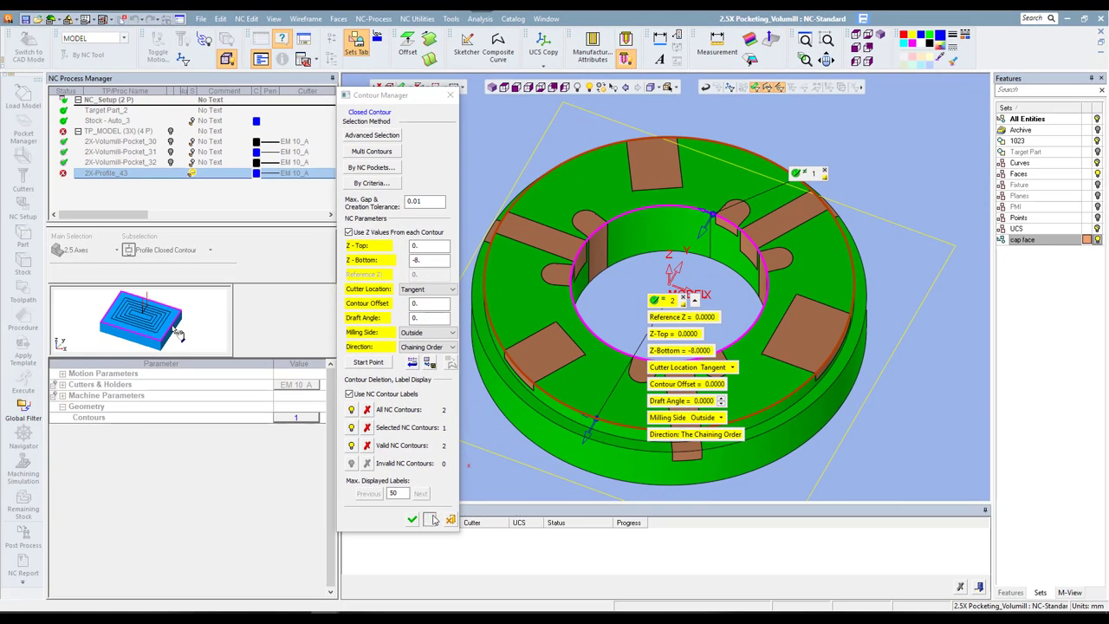
pyautogui.click(432, 519)
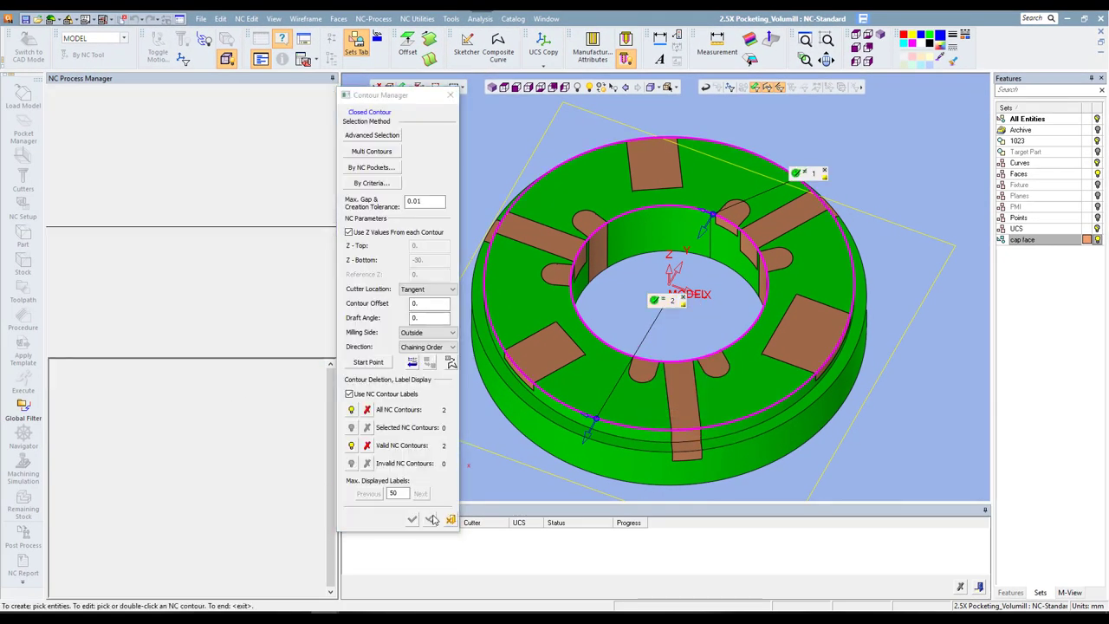
# Chain the lower outer edge and its closing arc as contour 3, then show its parameters.
pyautogui.click(735, 448)
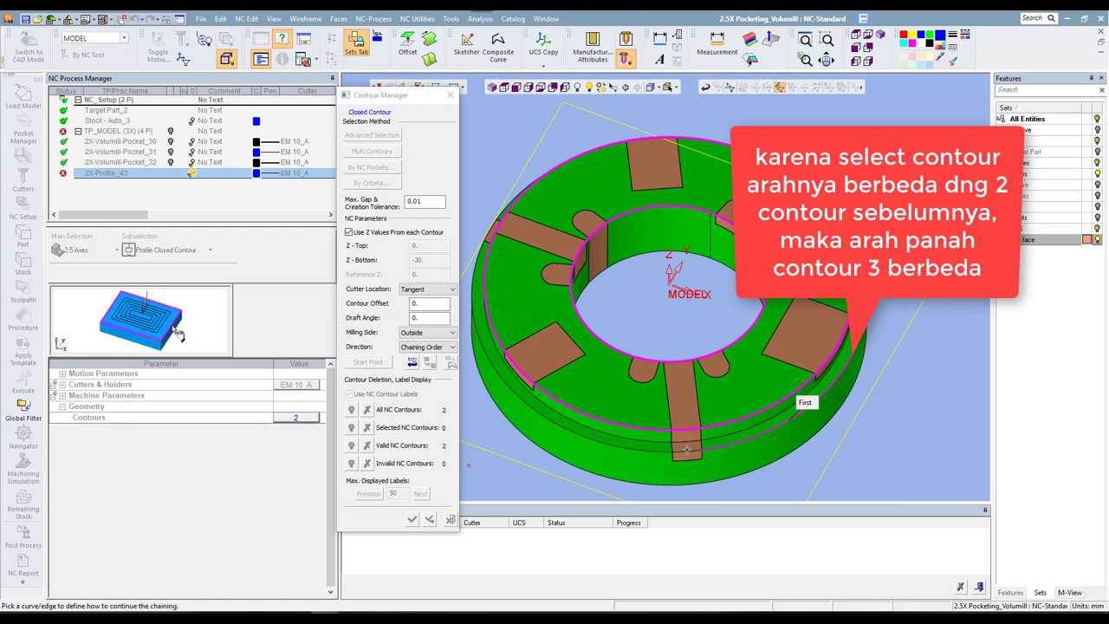
pyautogui.click(697, 452)
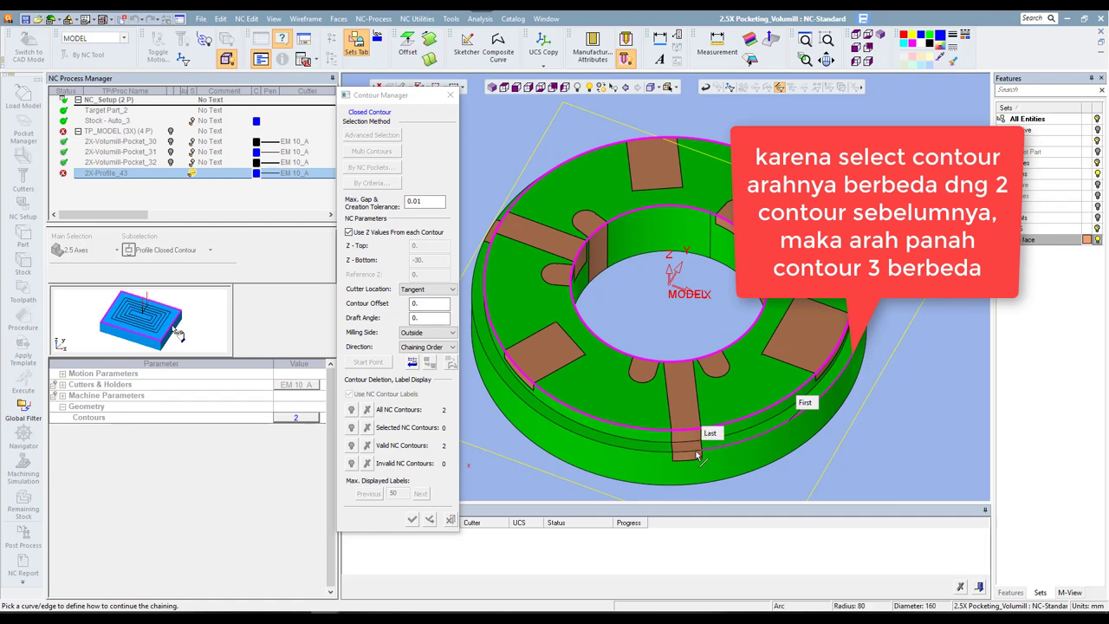
pyautogui.middleClick(827, 451)
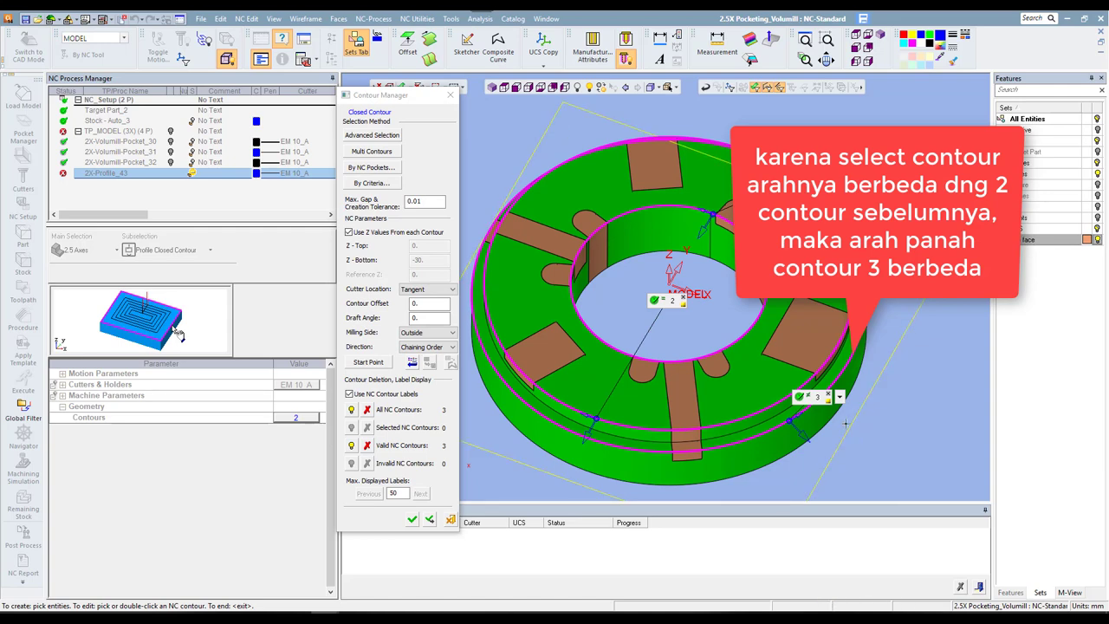
pyautogui.click(840, 397)
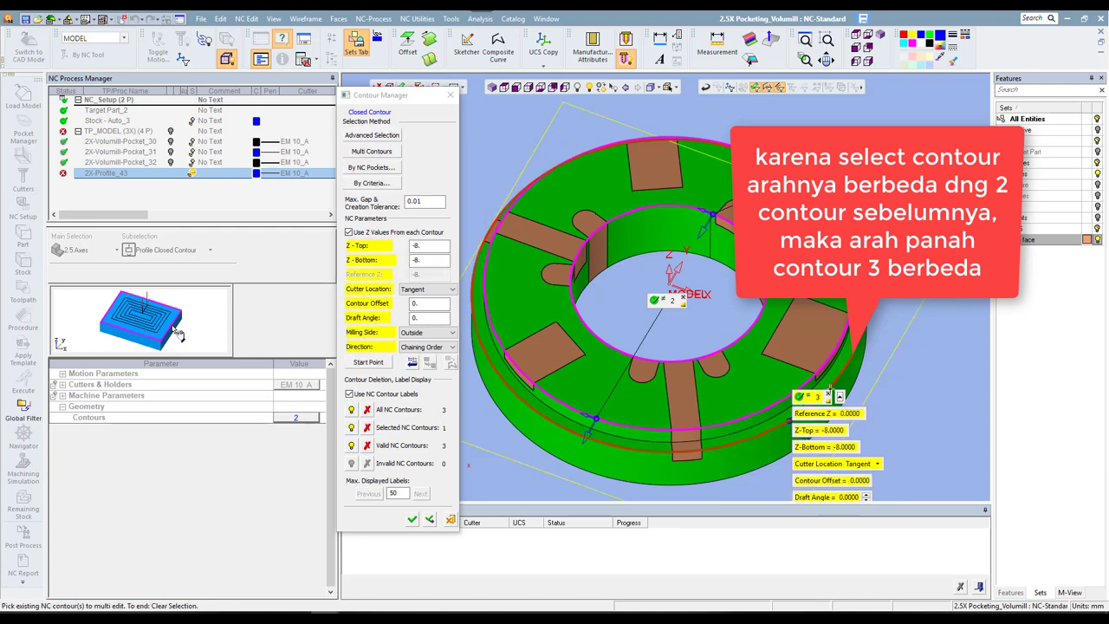
# Set contour 3's Z-Bottom to -30 below its Z-Top of -8, and apply the edit.
pyautogui.moveTo(816, 390); pyautogui.dragTo(807, 322)
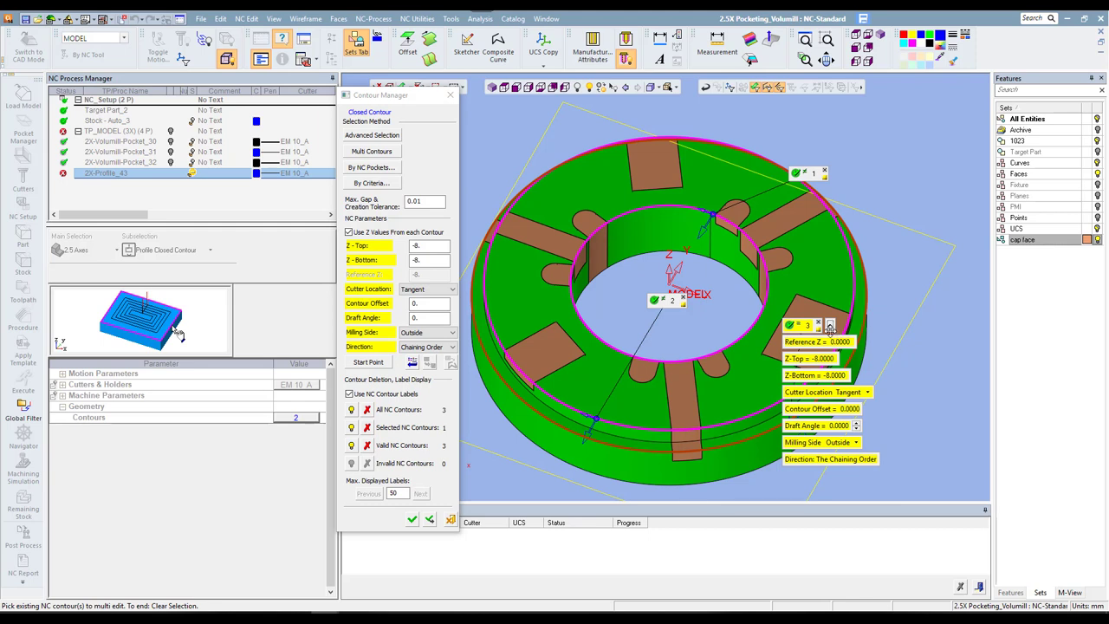
pyautogui.click(435, 249)
pyautogui.press('Tab')
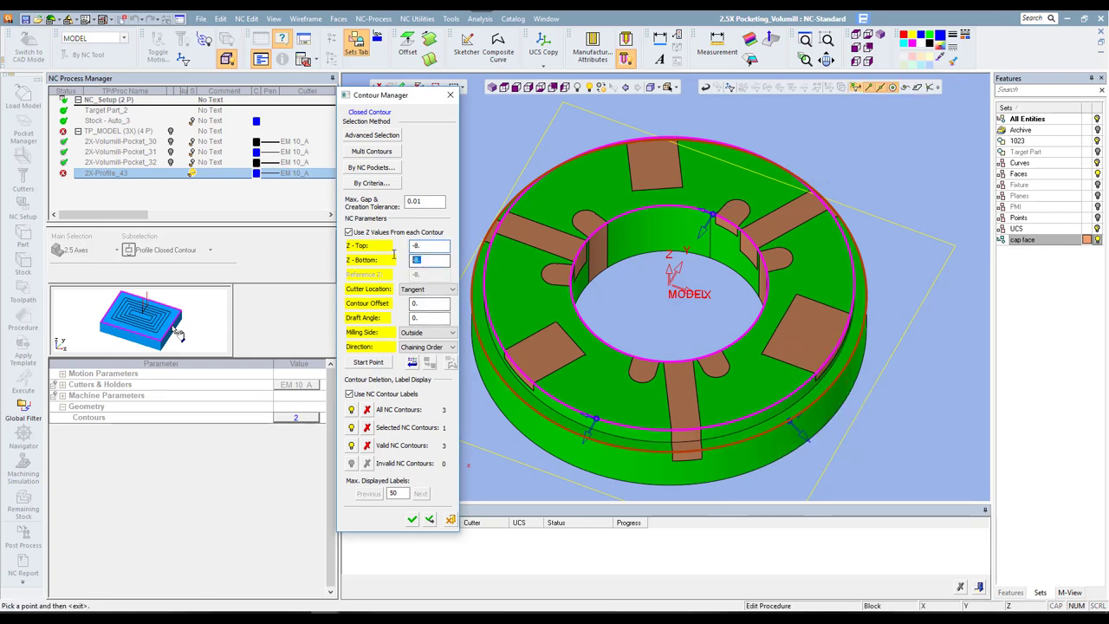
pyautogui.write('-30')
pyautogui.press('Return')
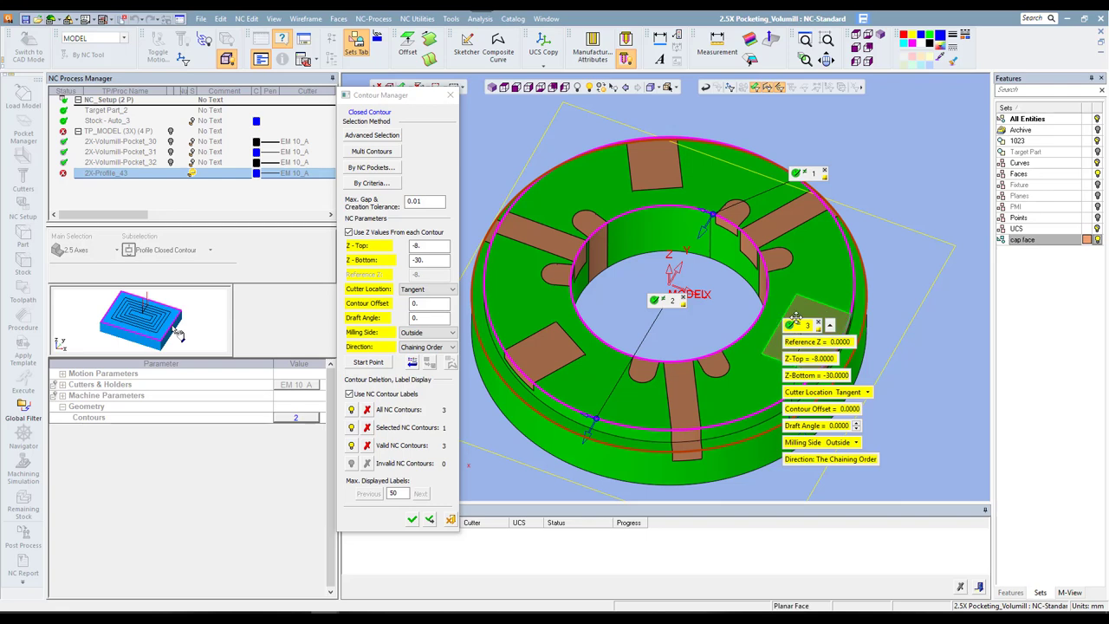
pyautogui.moveTo(796, 317); pyautogui.dragTo(908, 301)
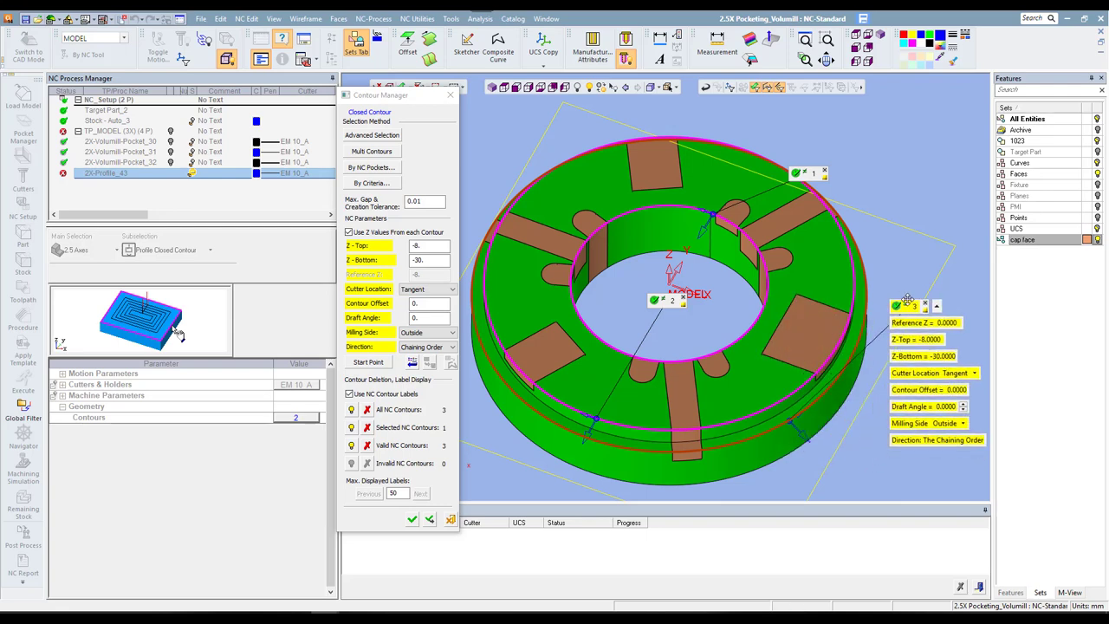
pyautogui.click(431, 520)
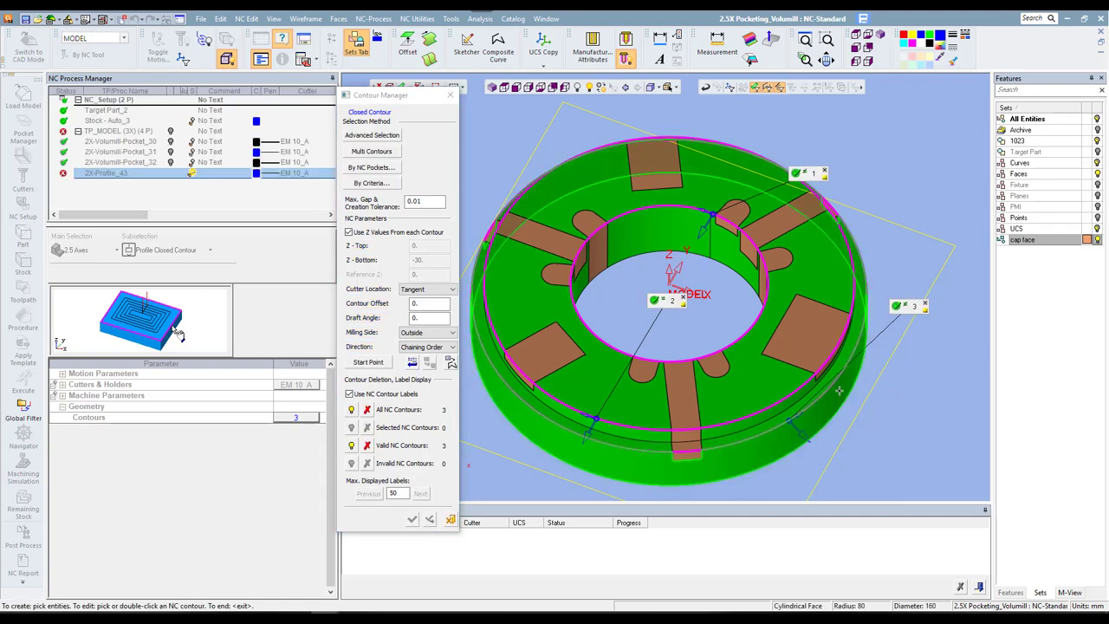
# Review contour 3's values and exit Contour Manager with all three contours accepted.
pyautogui.click(898, 306)
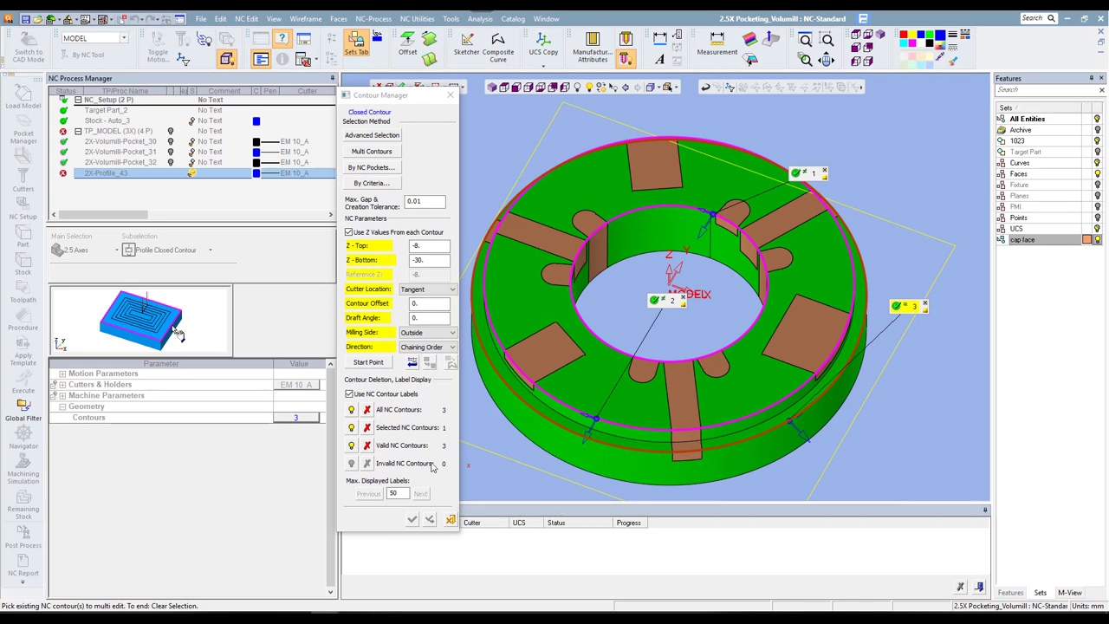
pyautogui.middleClick(524, 224)
# Save and calculate the profile toolpath, view it from the top, and reopen 2X-Profile_43.
pyautogui.rightClick(485, 165)
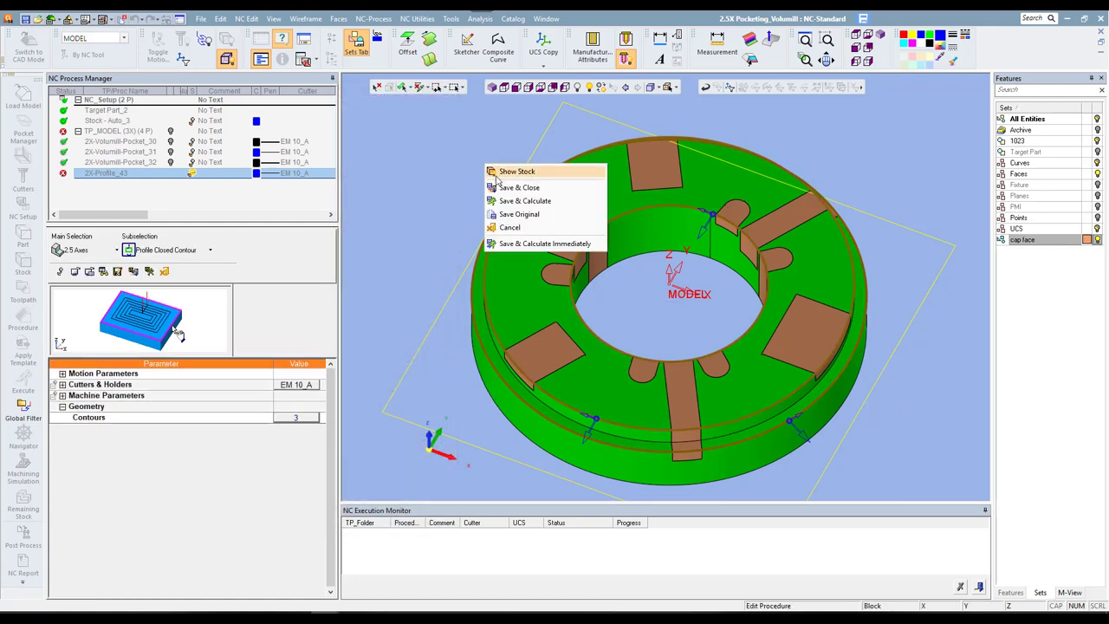
pyautogui.click(507, 201)
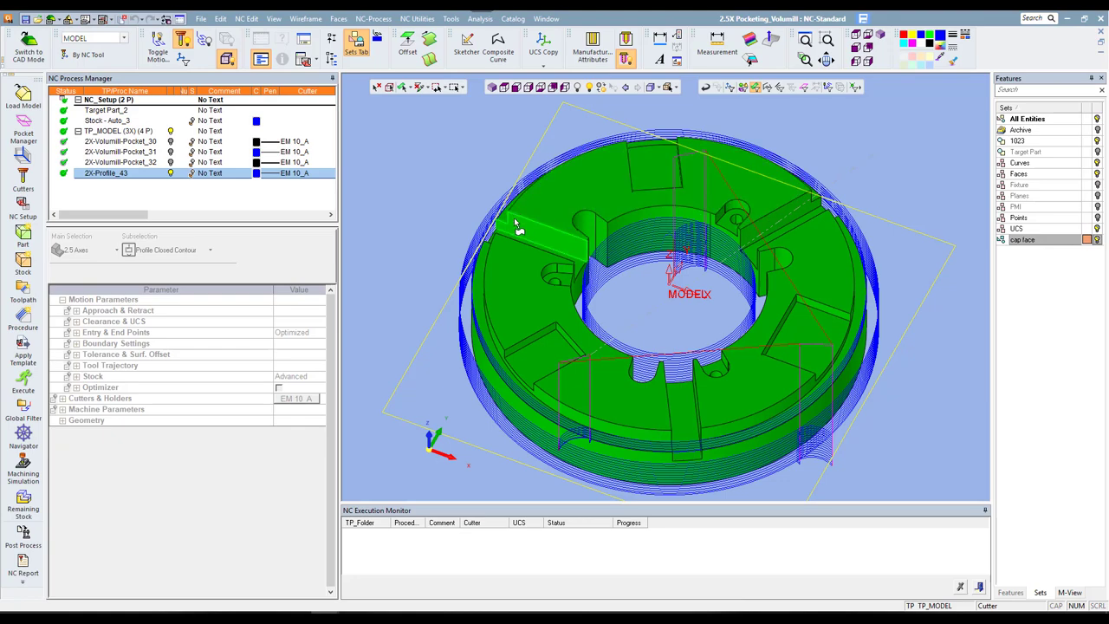
pyautogui.click(505, 88)
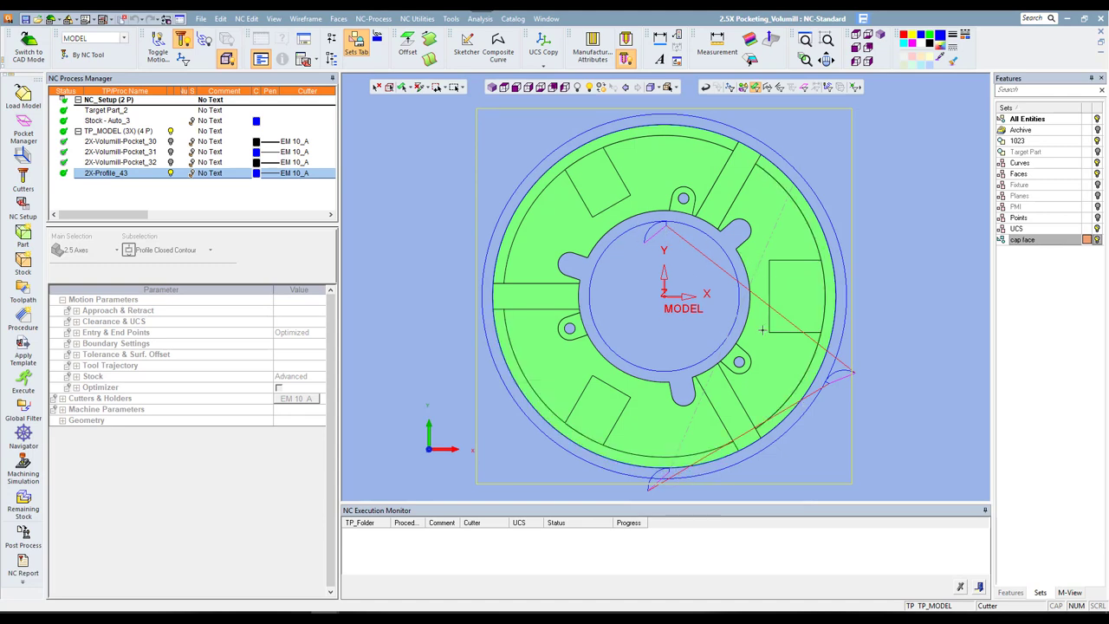
pyautogui.doubleClick(98, 175)
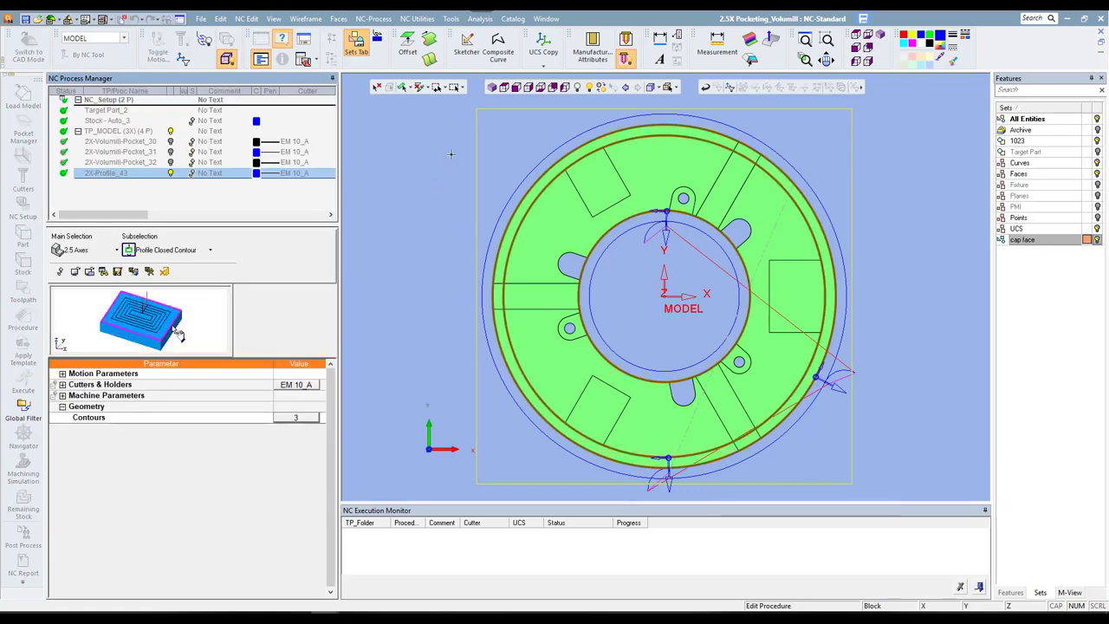
# Move inner contour 1's start point to the bore's right edge, in line with the X axis.
pyautogui.click(492, 87)
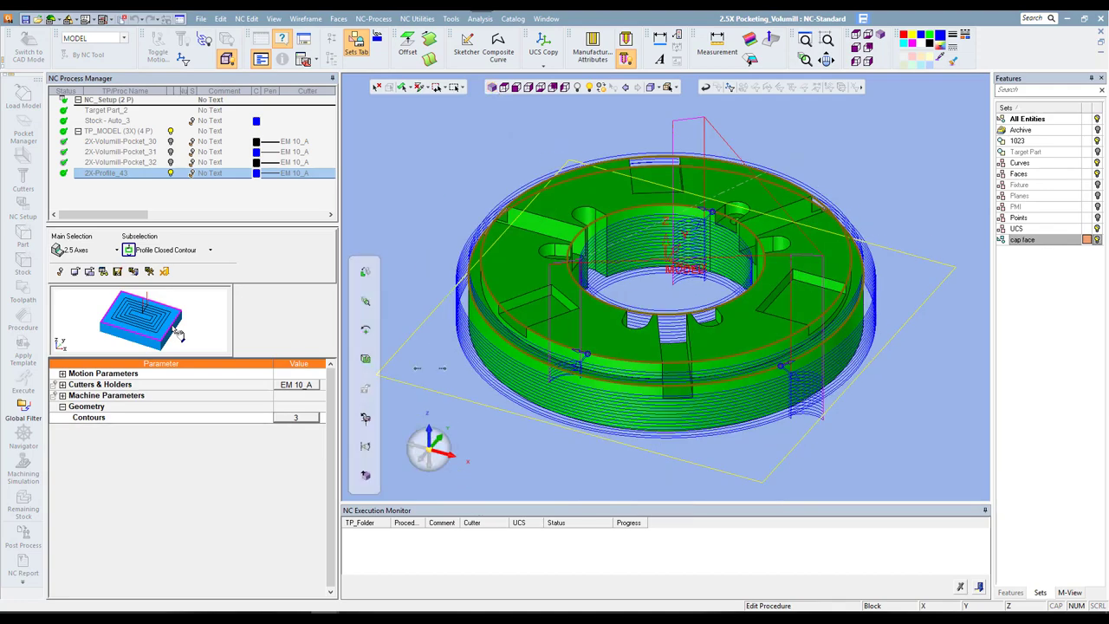
pyautogui.click(297, 418)
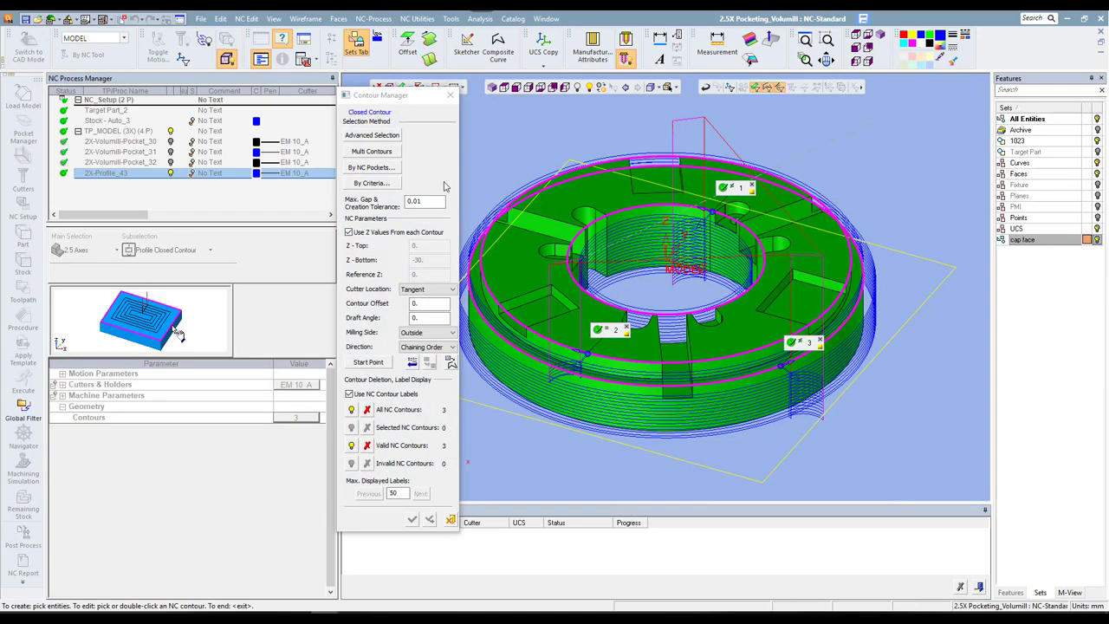
pyautogui.moveTo(406, 108); pyautogui.dragTo(363, 105)
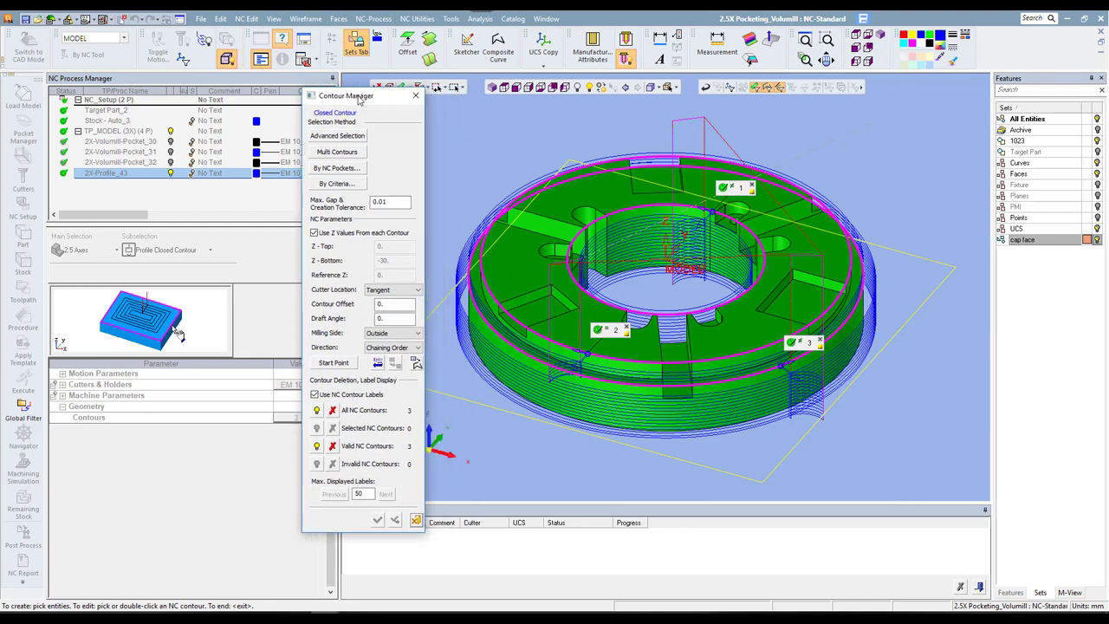
pyautogui.click(505, 87)
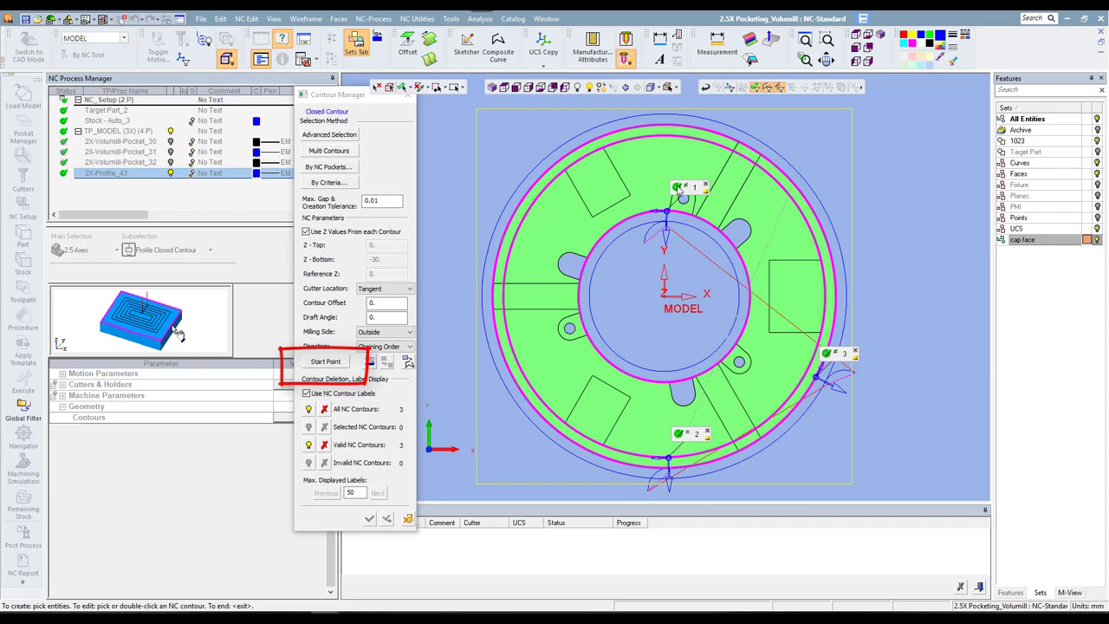
pyautogui.click(679, 188)
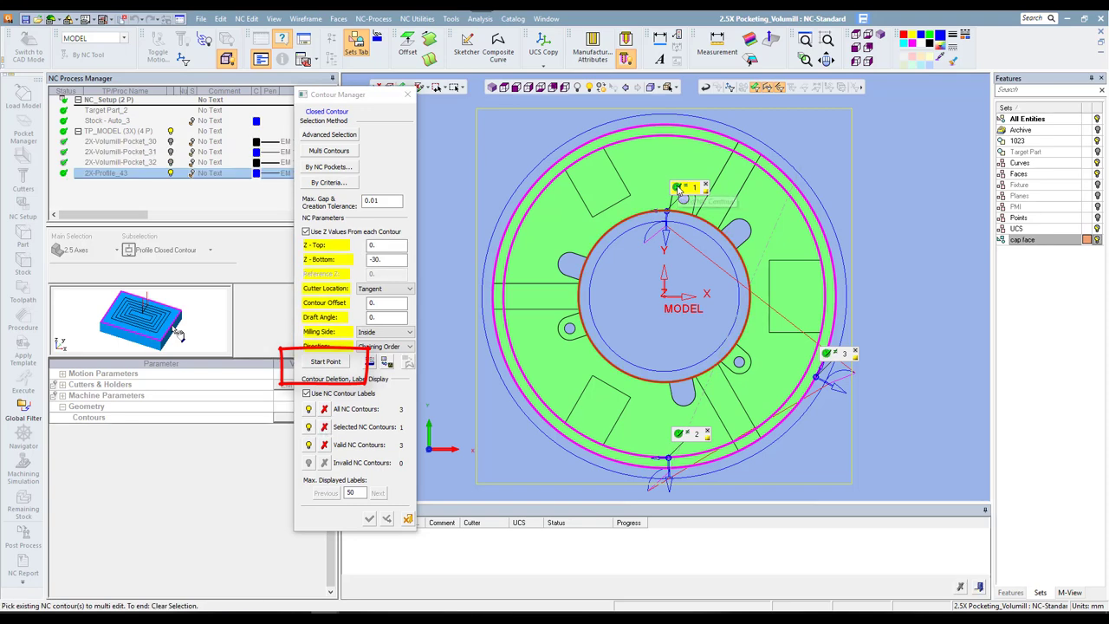
pyautogui.click(327, 361)
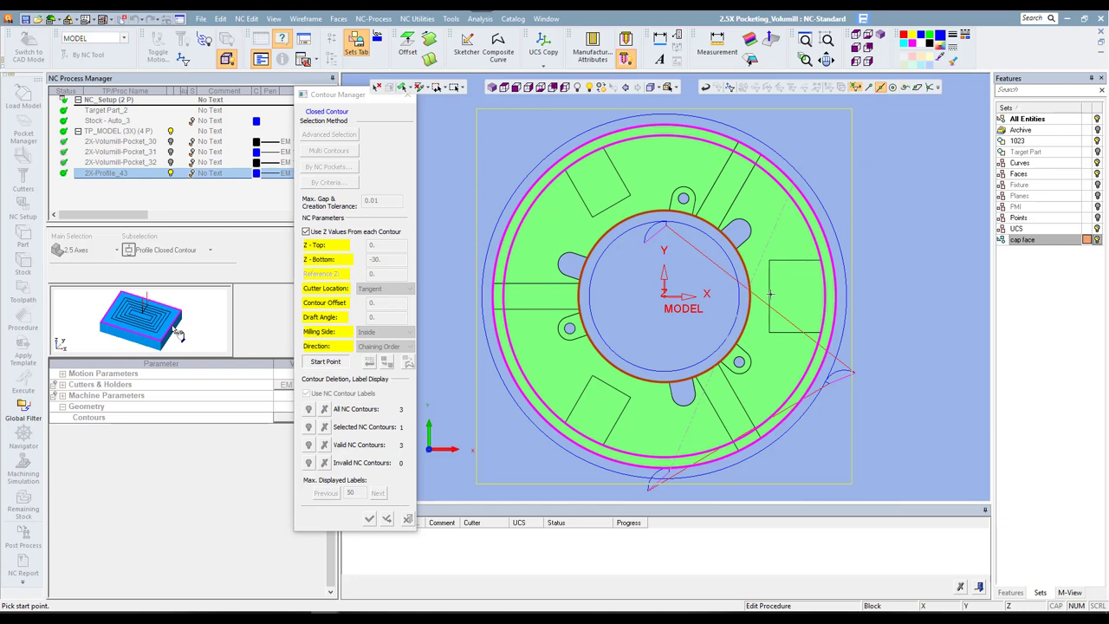
pyautogui.click(770, 295)
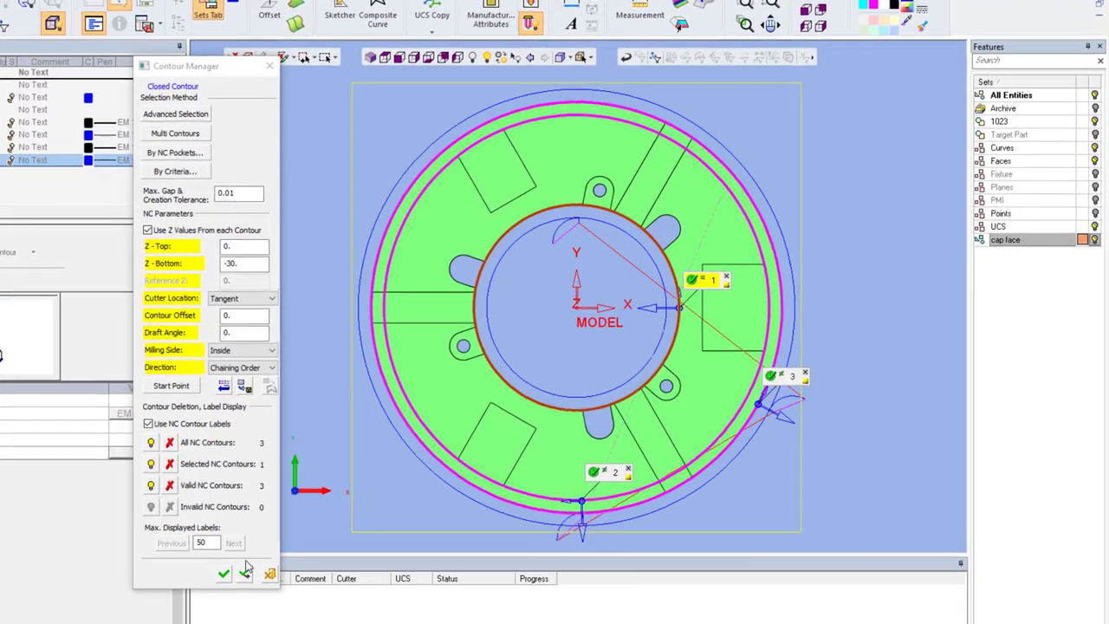
pyautogui.click(245, 572)
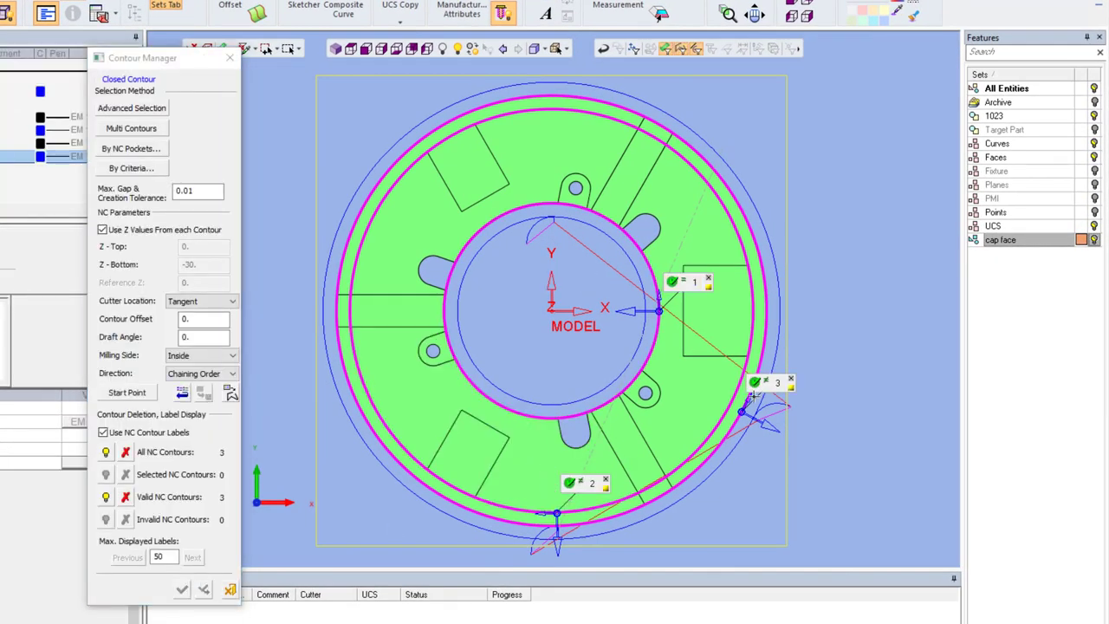
# Place the start points of outer contours 2 and 3 at the ring's right edge on the X axis.
pyautogui.click(759, 390)
pyautogui.click(577, 489)
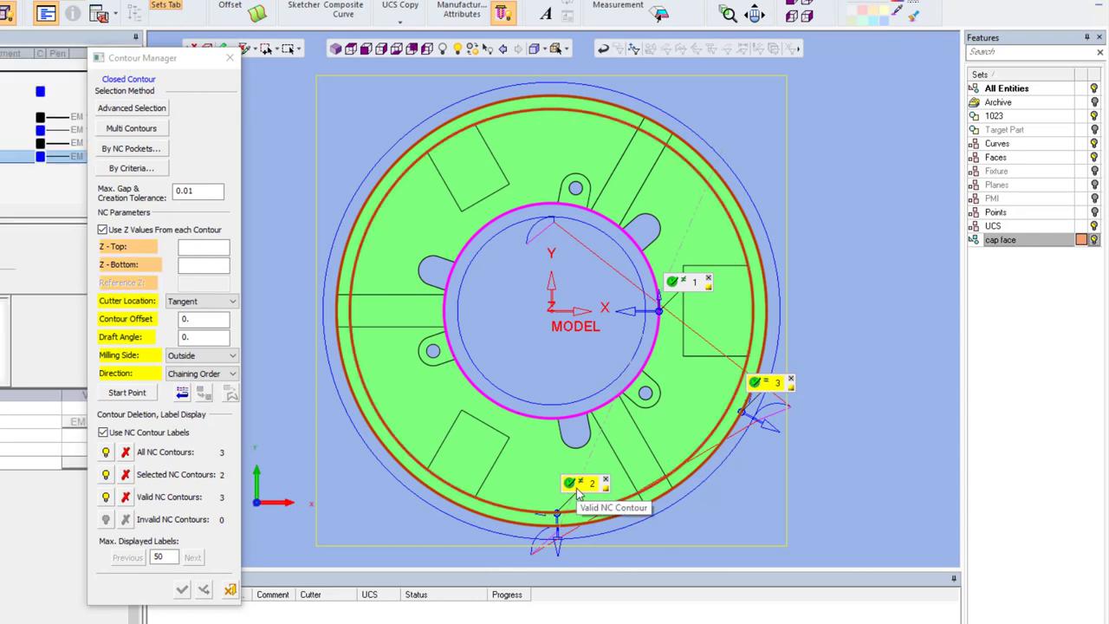
pyautogui.click(139, 394)
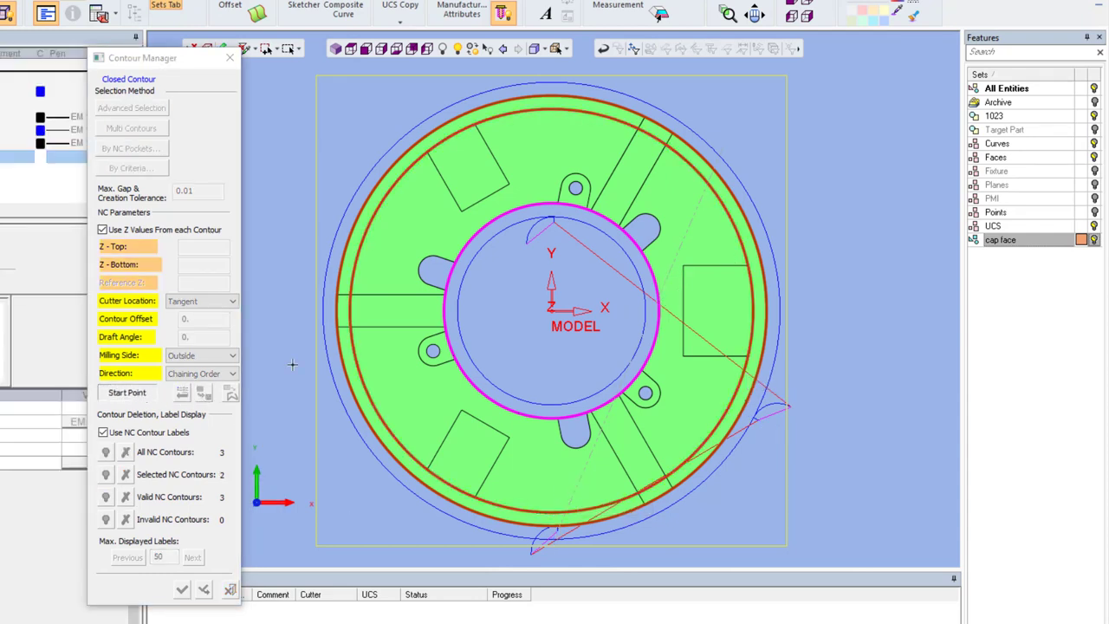
pyautogui.click(685, 307)
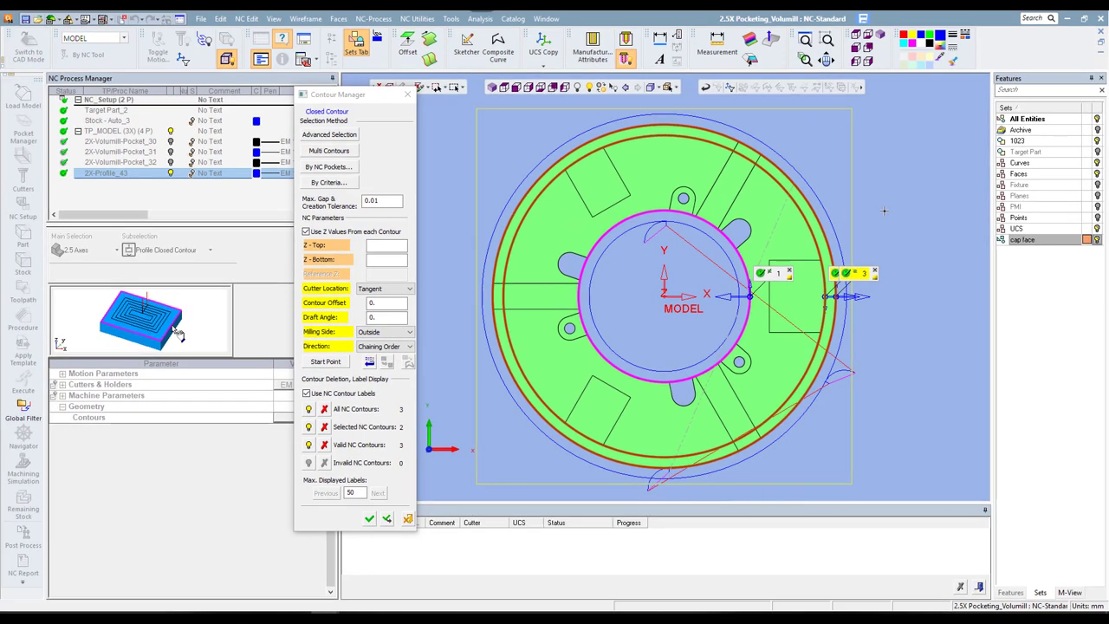
# Save and calculate the profile toolpath, then orbit to check its right-side X-axis entry.
pyautogui.middleClick(884, 209)
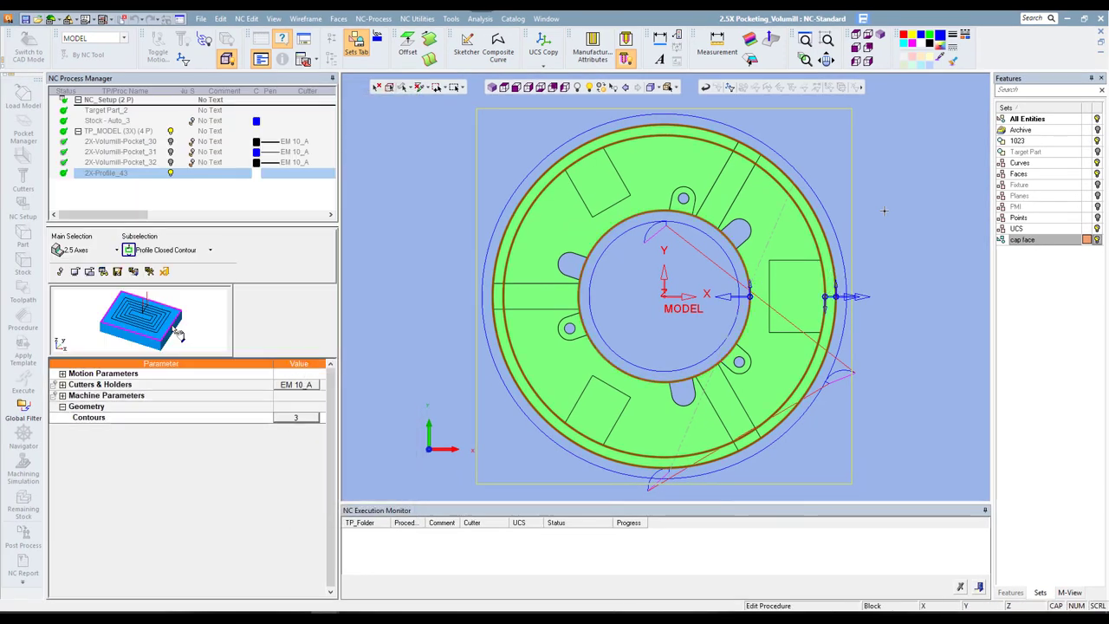
pyautogui.rightClick(883, 209)
pyautogui.click(904, 246)
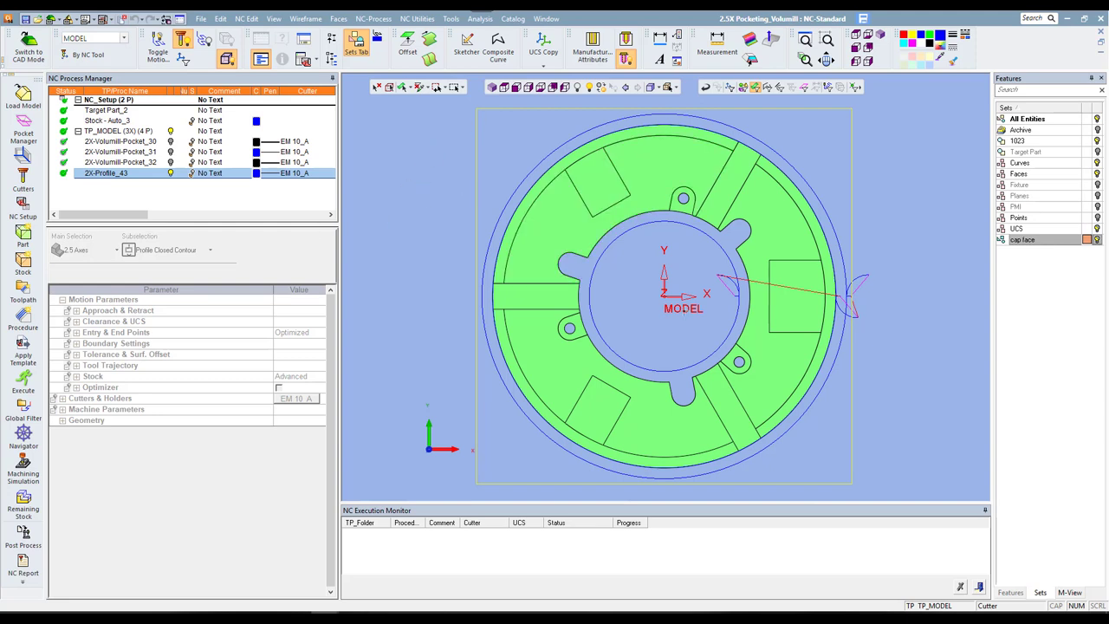
pyautogui.moveTo(685, 312); pyautogui.dragTo(853, 316, button='middle')
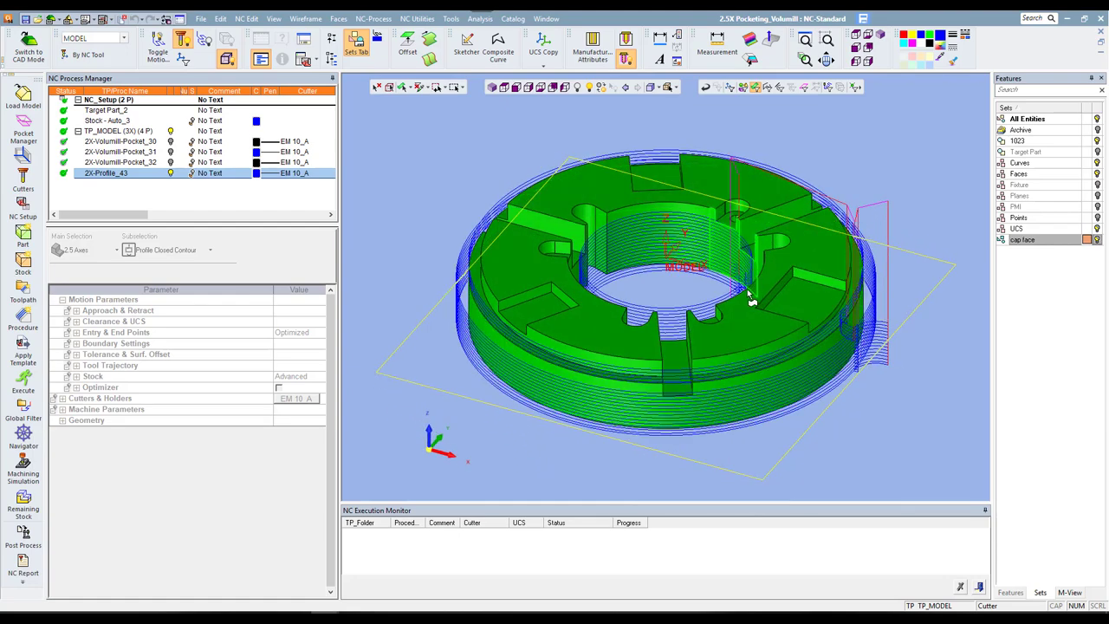
pyautogui.hotkey('ctrl', '5')
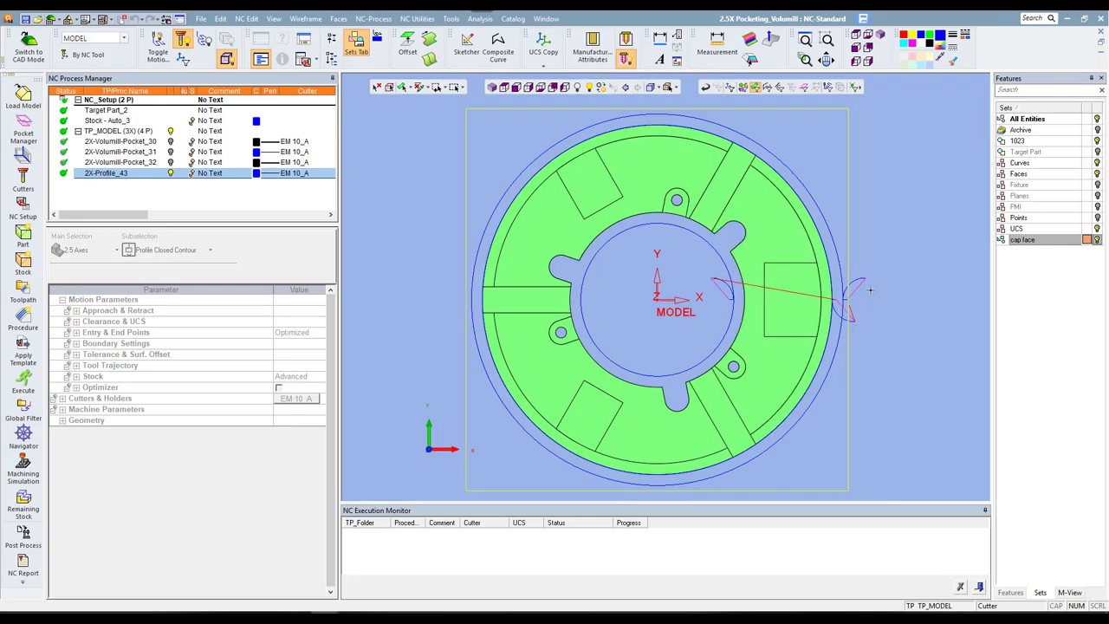
pyautogui.doubleClick(126, 177)
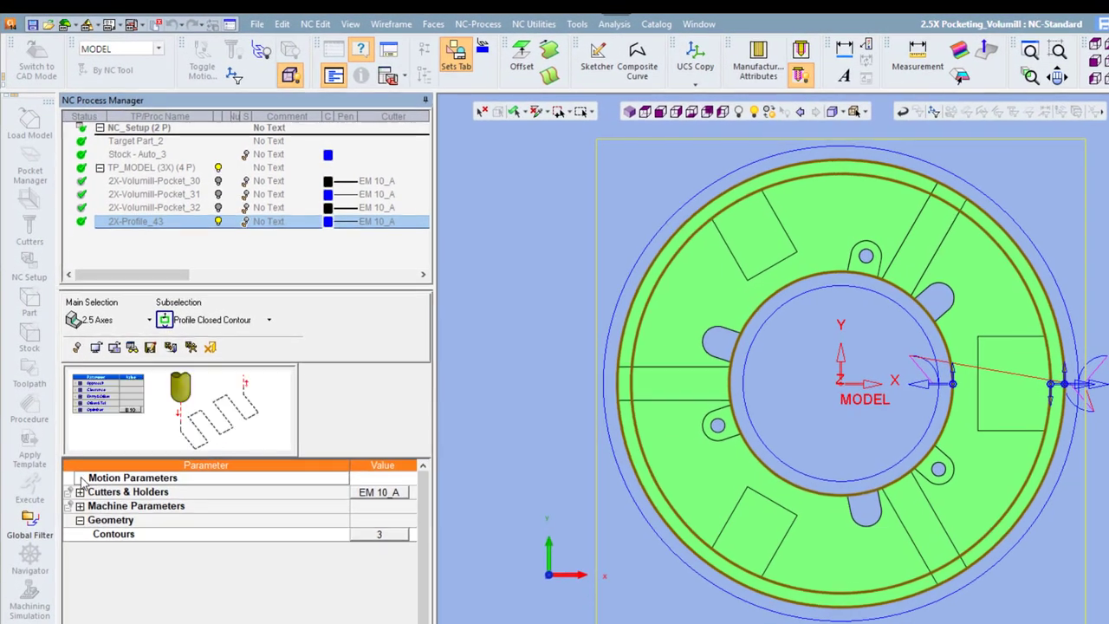
# Set 2X-Profile_43's Contour Retract Type to Normal with 2.0 retract, then recalculate.
pyautogui.click(63, 375)
pyautogui.click(99, 492)
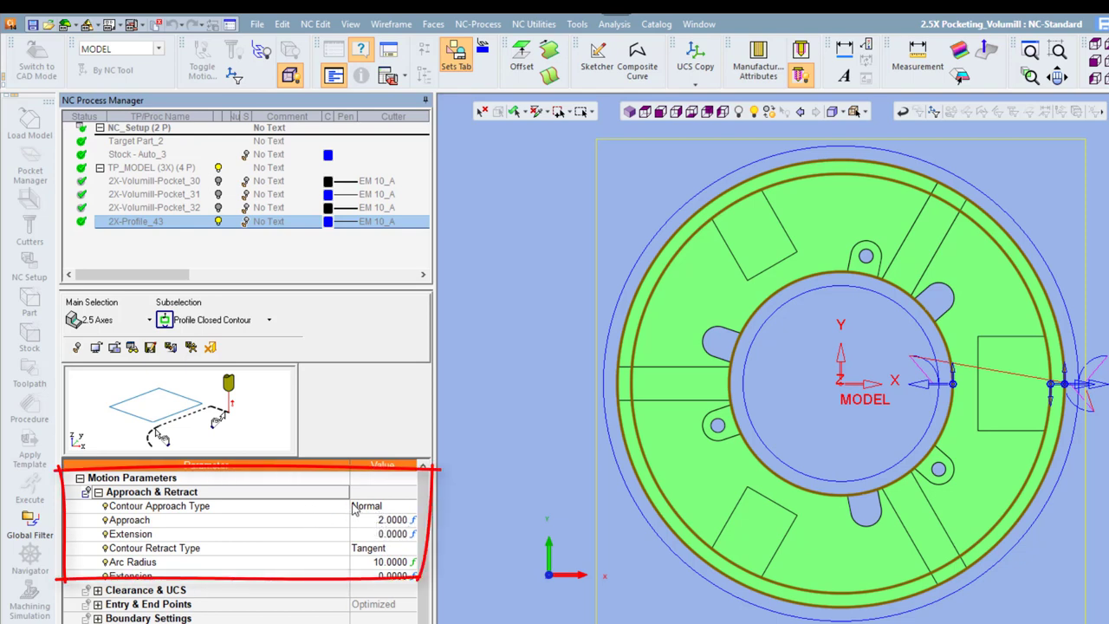
pyautogui.click(375, 550)
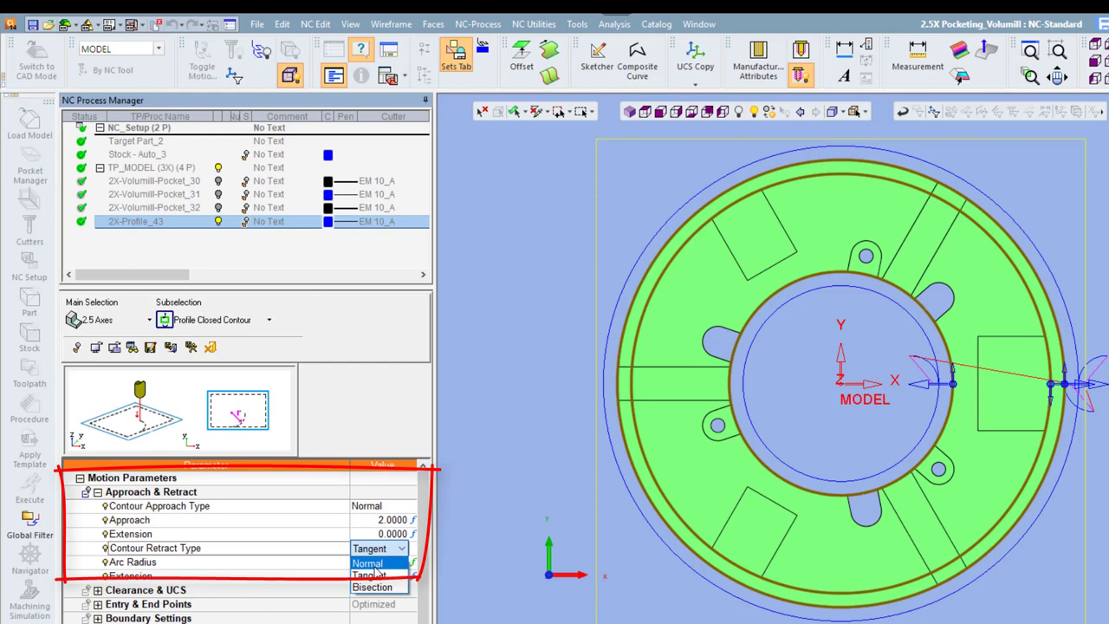
pyautogui.click(368, 563)
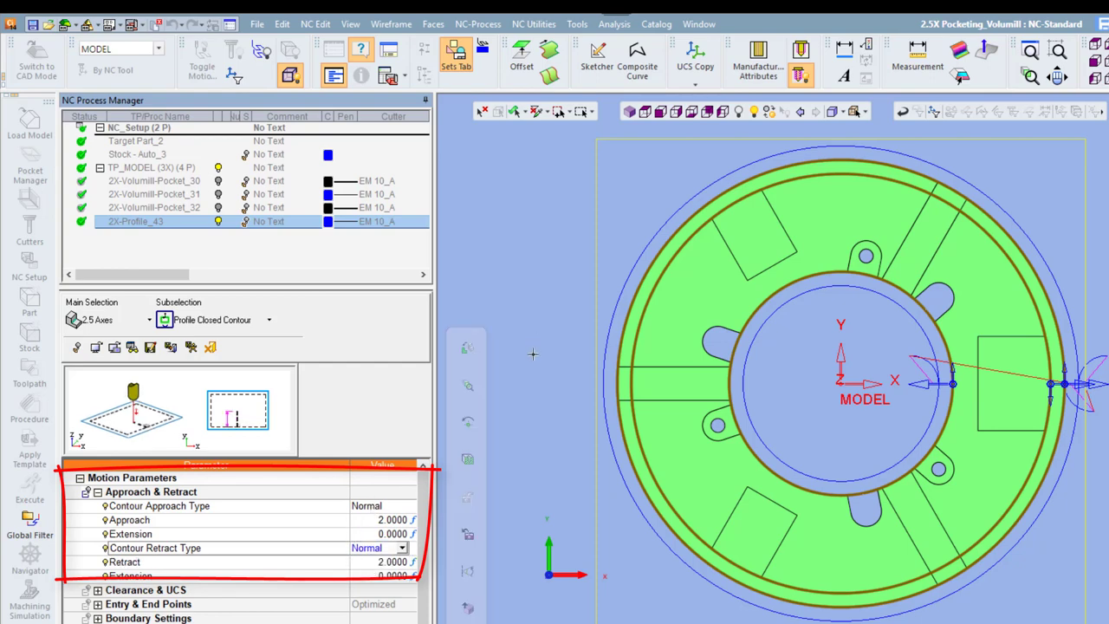
pyautogui.rightClick(523, 301)
pyautogui.click(548, 348)
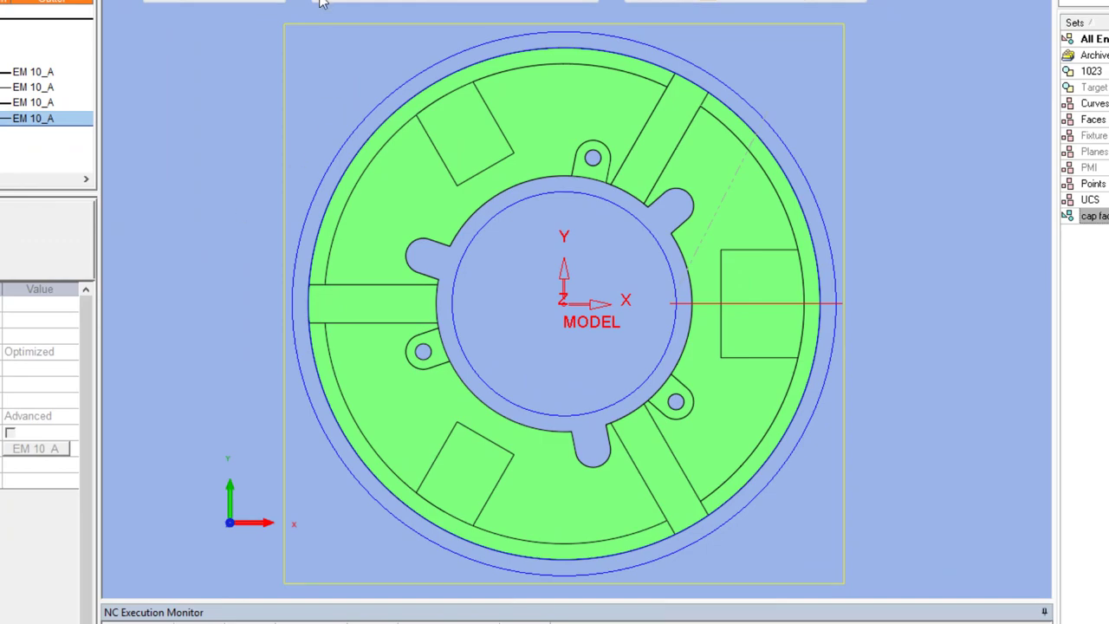
pyautogui.press('F8')
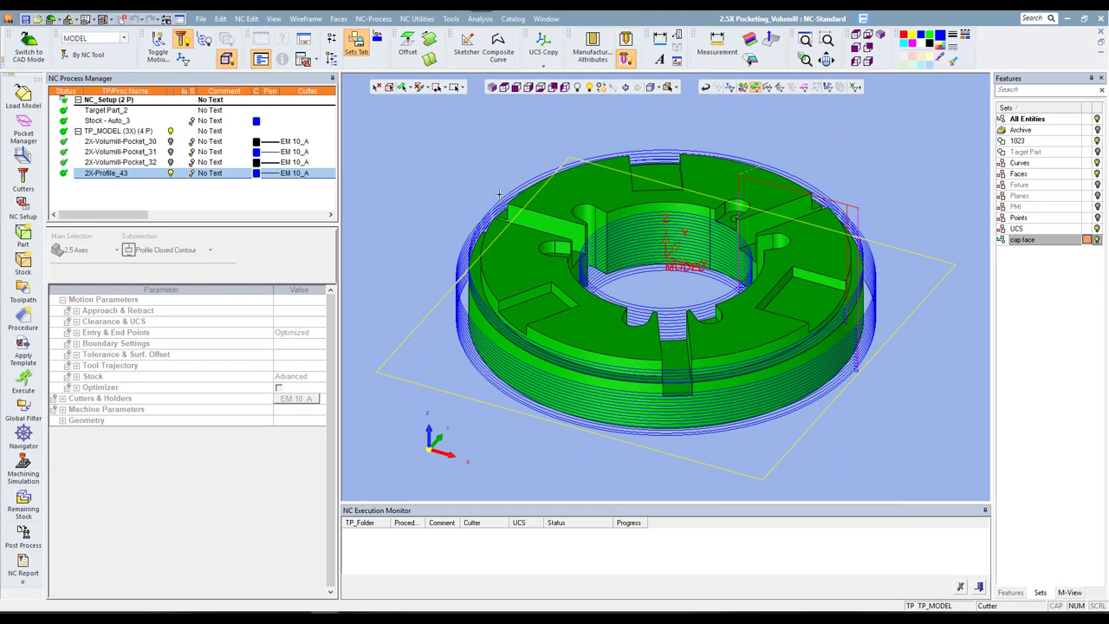
# Set contour approach and retract types to Tangent with 10.0 arc radius, then recalculate.
pyautogui.doubleClick(121, 173)
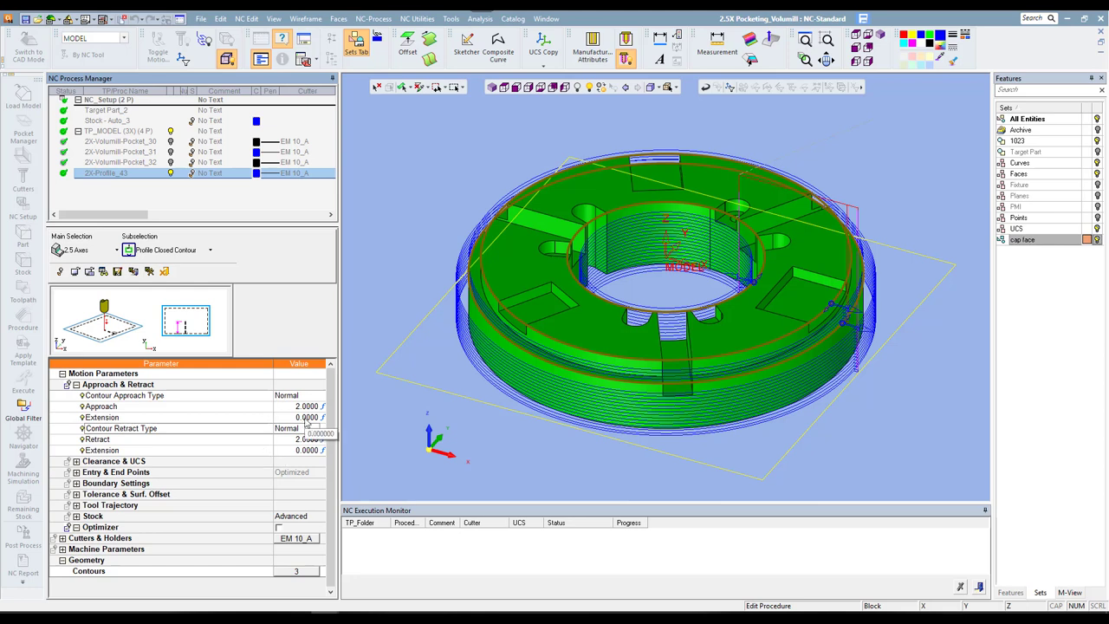
pyautogui.click(305, 398)
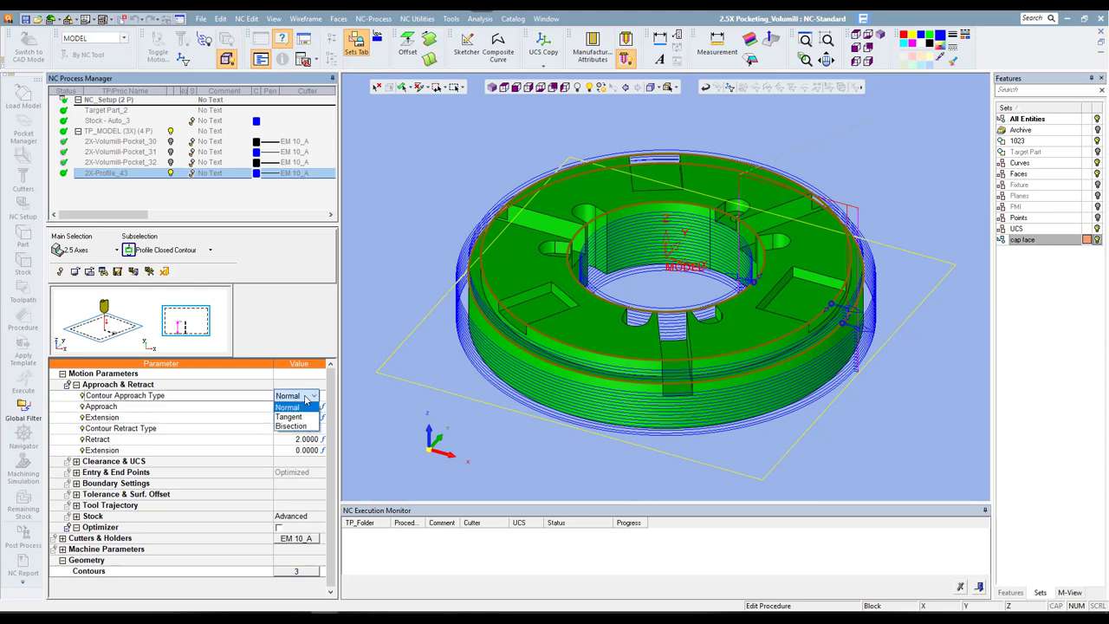
pyautogui.click(303, 416)
pyautogui.click(306, 428)
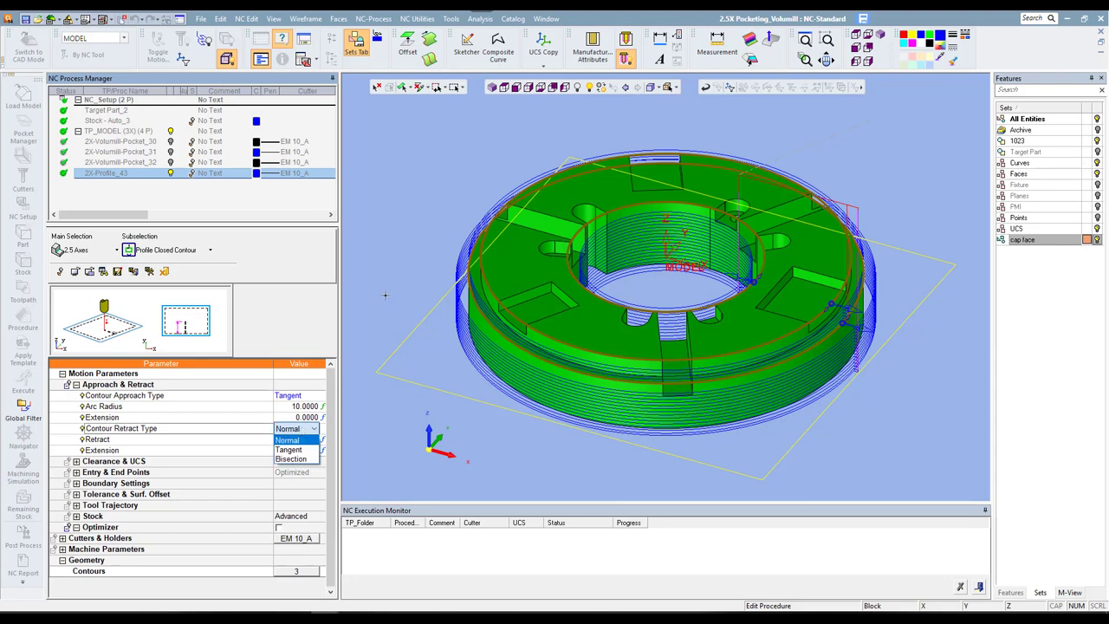
pyautogui.press('Down')
pyautogui.press('Return')
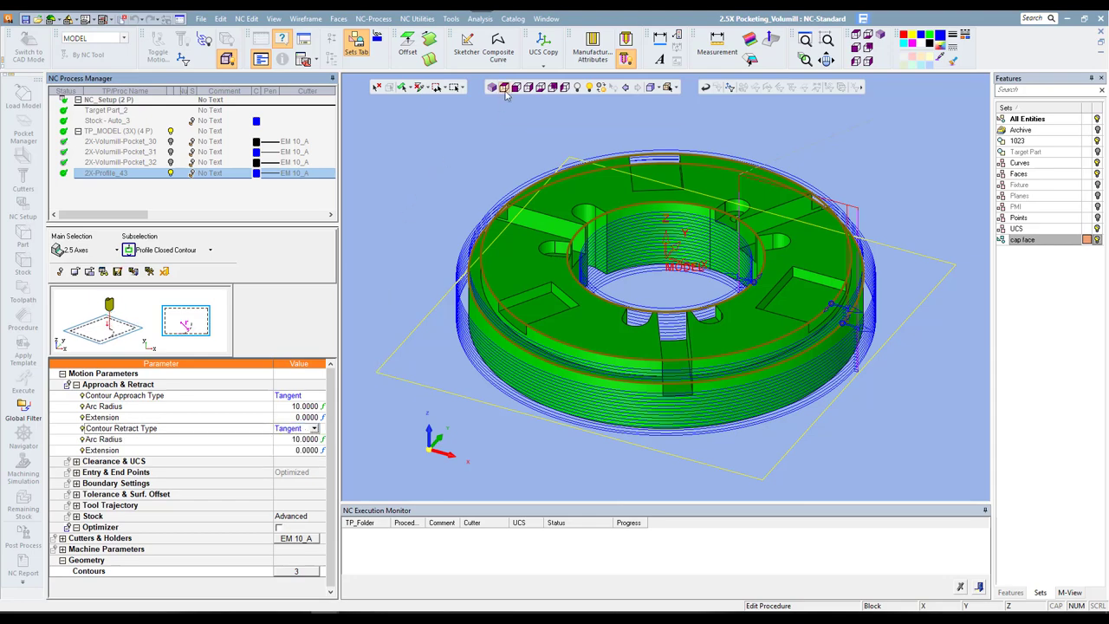
pyautogui.moveTo(506, 92); pyautogui.dragTo(486, 115, button='middle')
pyautogui.hotkey('ctrl', 't')
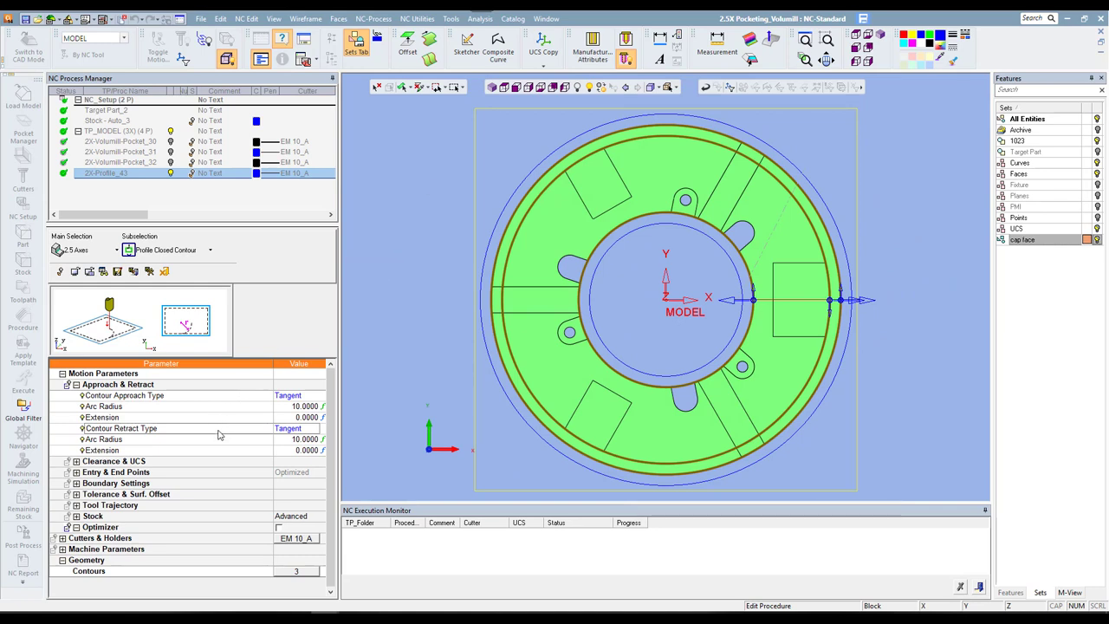
pyautogui.rightClick(450, 211)
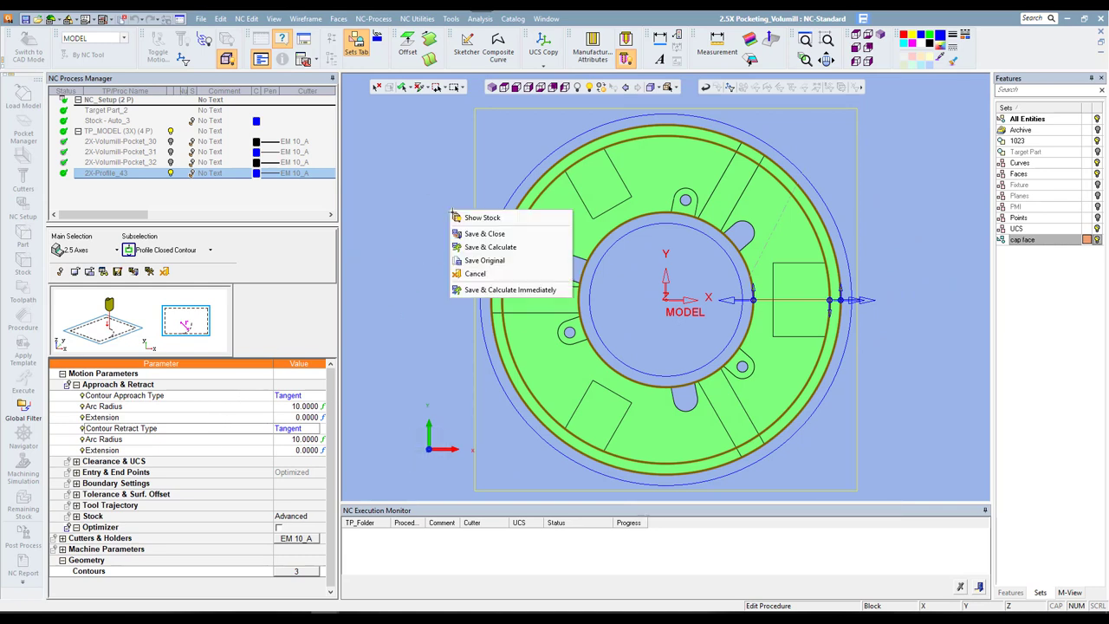
pyautogui.click(477, 248)
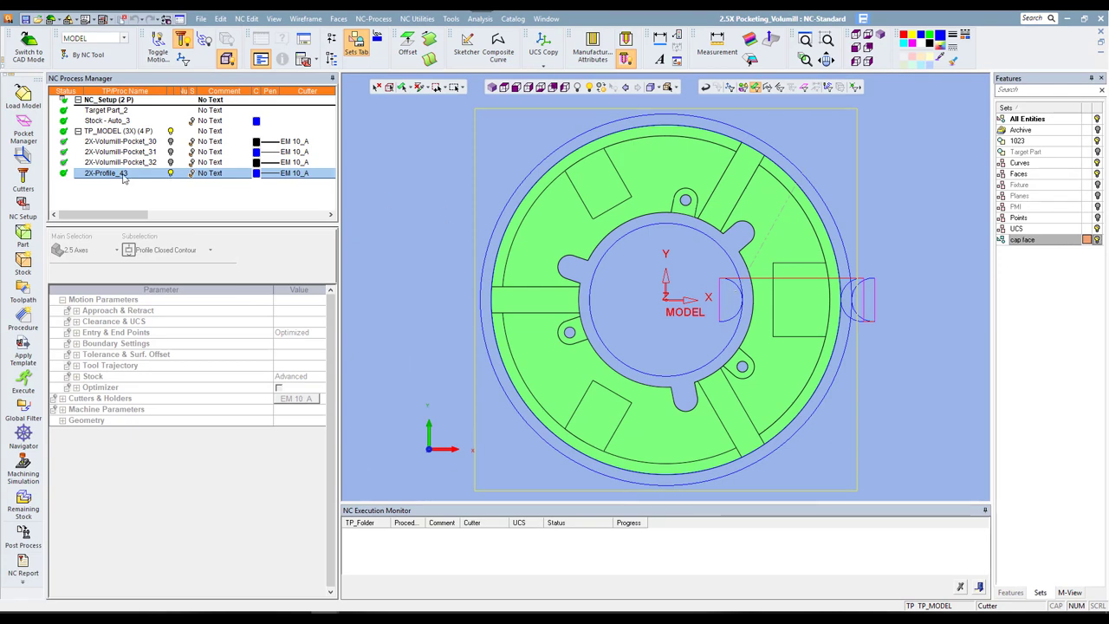
# Set approach and retract arc radii to tldi/2 (5.0), then recalculate 2X-Profile_43.
pyautogui.doubleClick(156, 173)
pyautogui.click(293, 406)
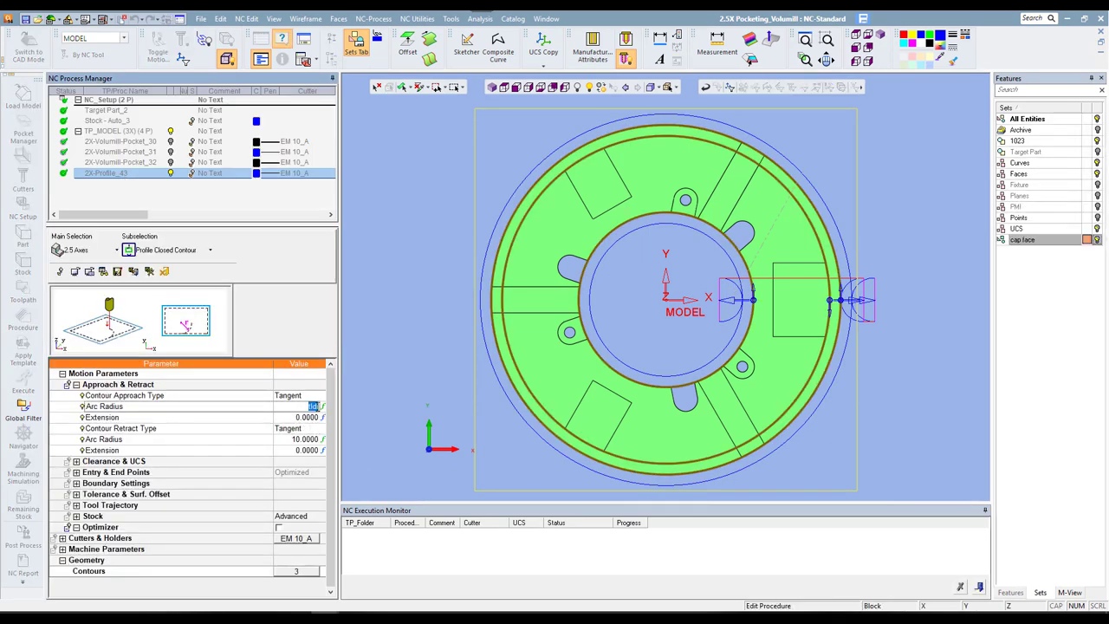
pyautogui.doubleClick(315, 406)
pyautogui.write('tldi/2')
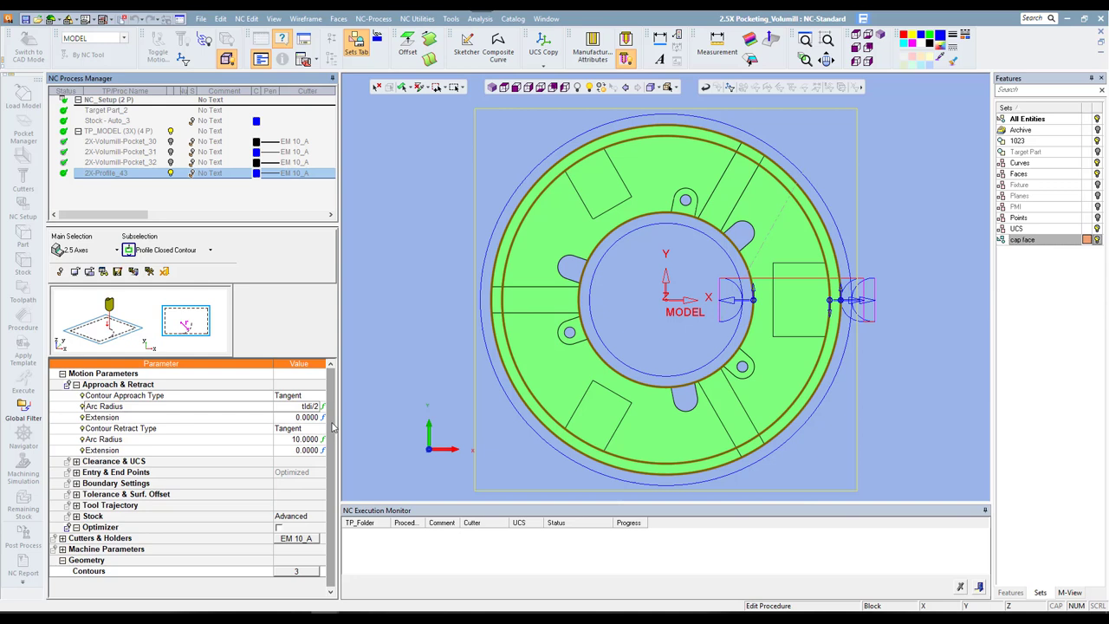
pyautogui.press('Return')
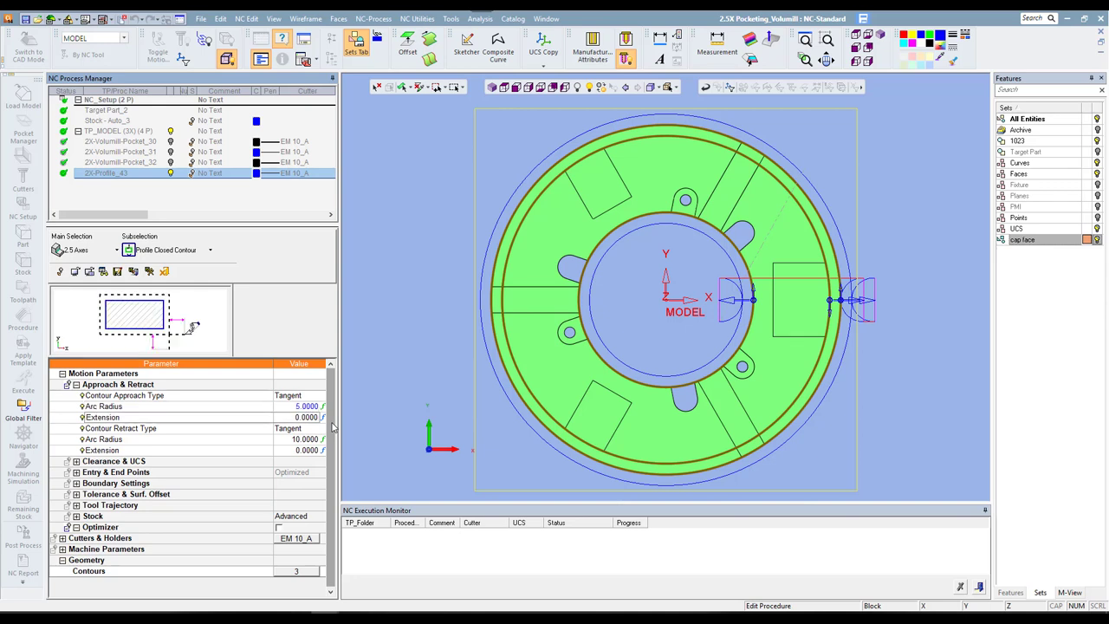
pyautogui.doubleClick(280, 443)
pyautogui.write('tldi')
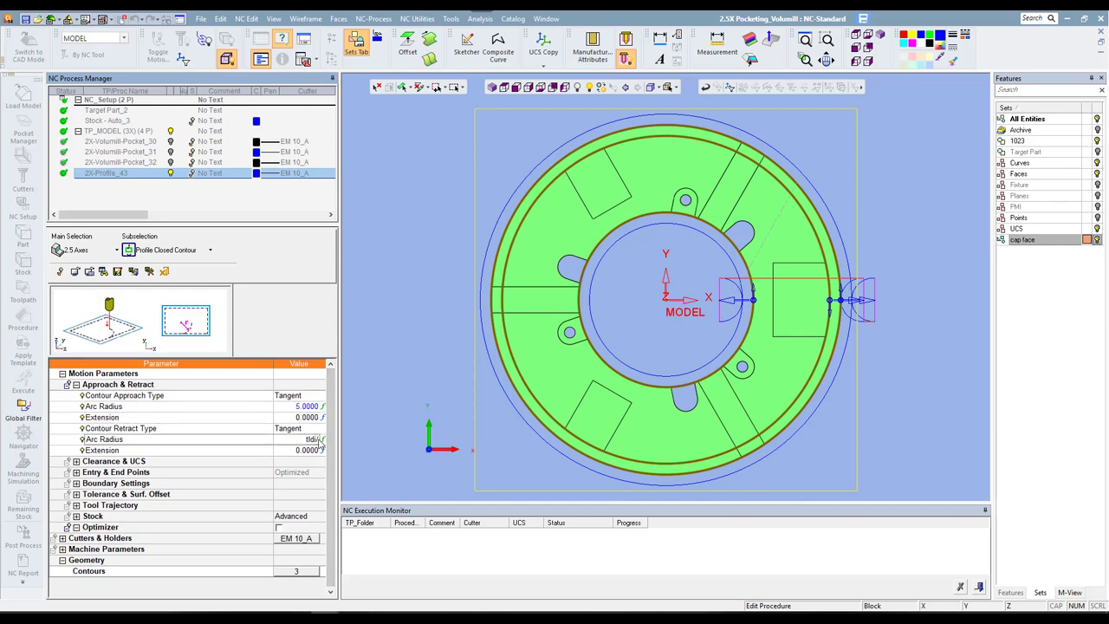
pyautogui.write('/2')
pyautogui.press('Return')
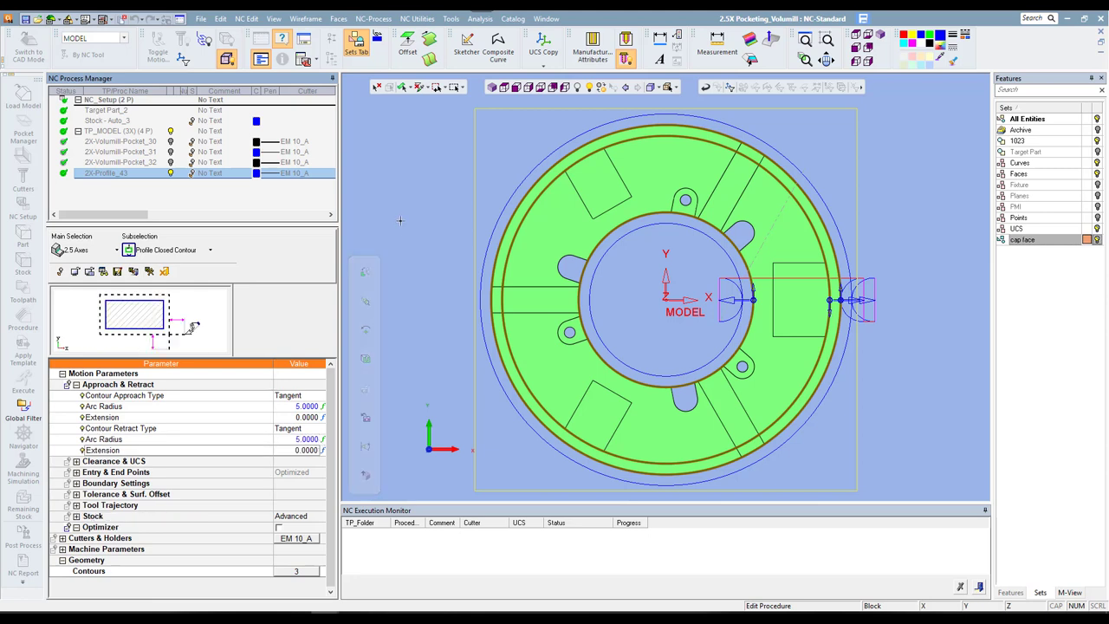
pyautogui.rightClick(421, 172)
pyautogui.click(441, 209)
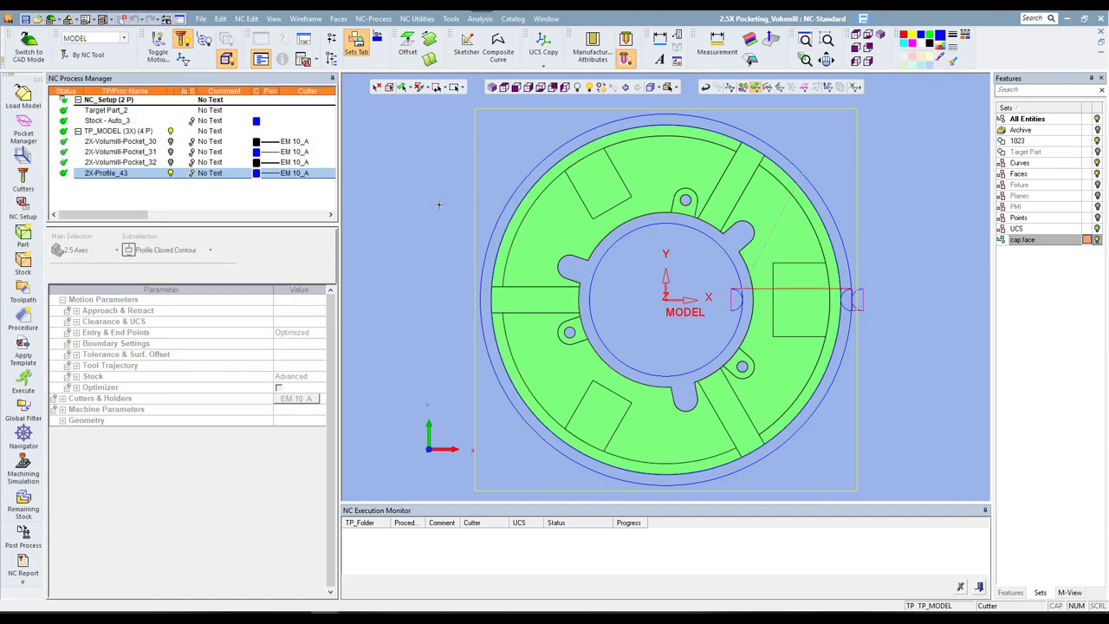
# Set Internal Clearance to Absolute Z with a height of 2.0, then recalculate the toolpath.
pyautogui.doubleClick(121, 174)
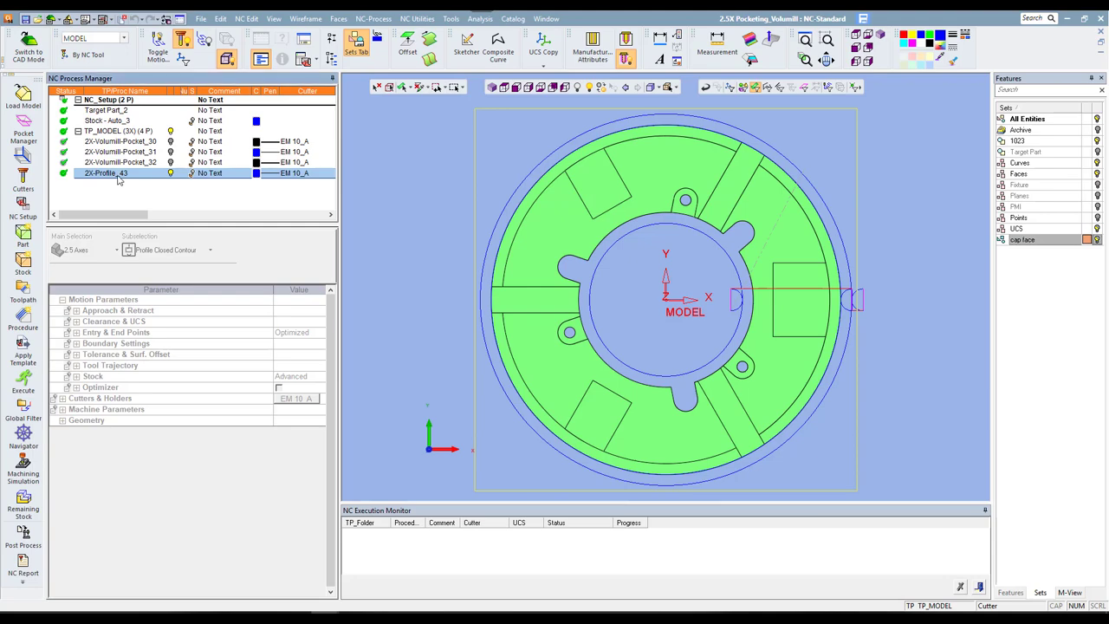
pyautogui.click(76, 384)
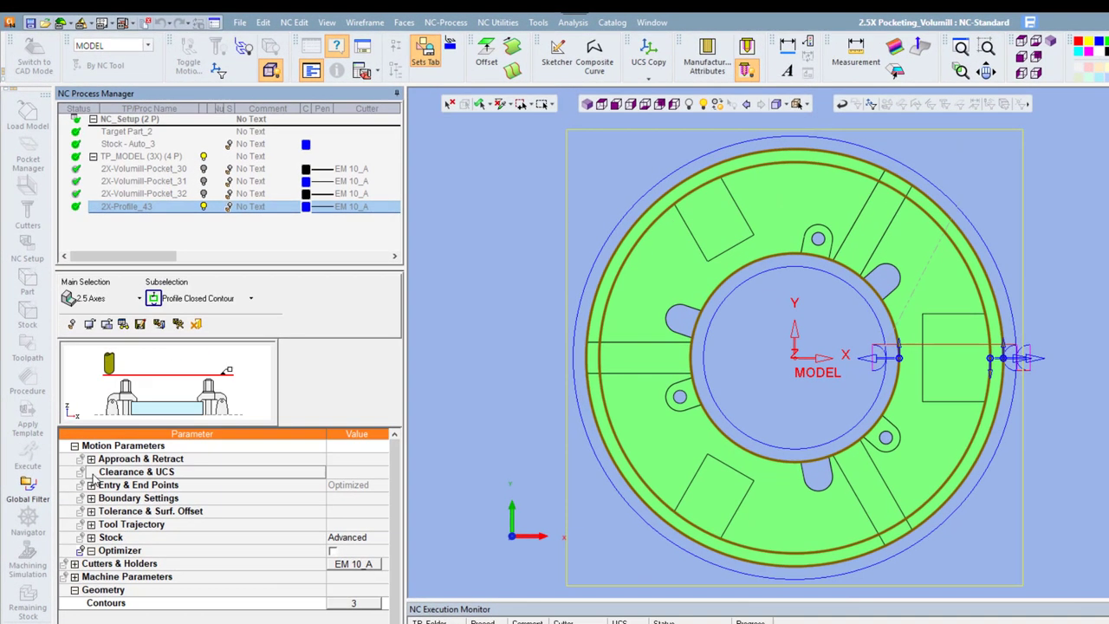
pyautogui.click(91, 473)
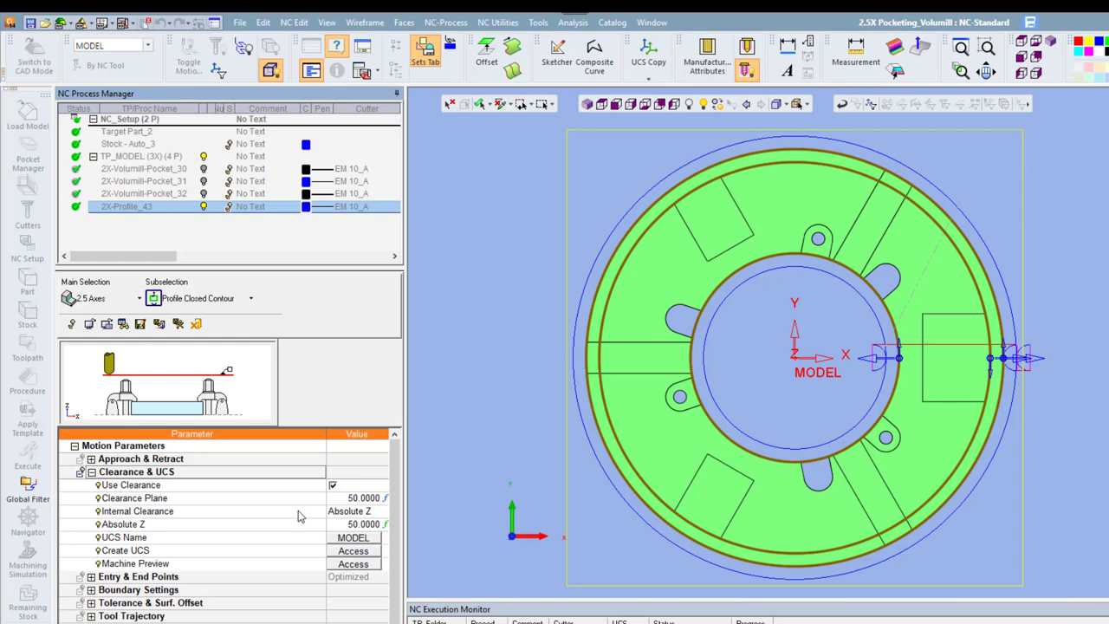
pyautogui.click(298, 513)
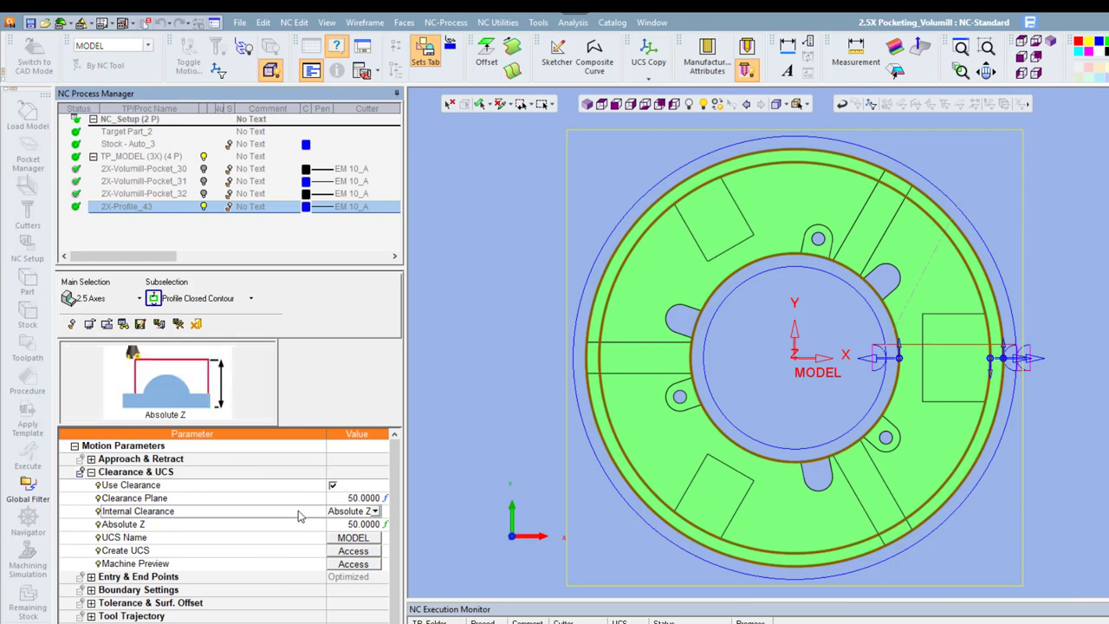
pyautogui.click(342, 530)
pyautogui.click(341, 526)
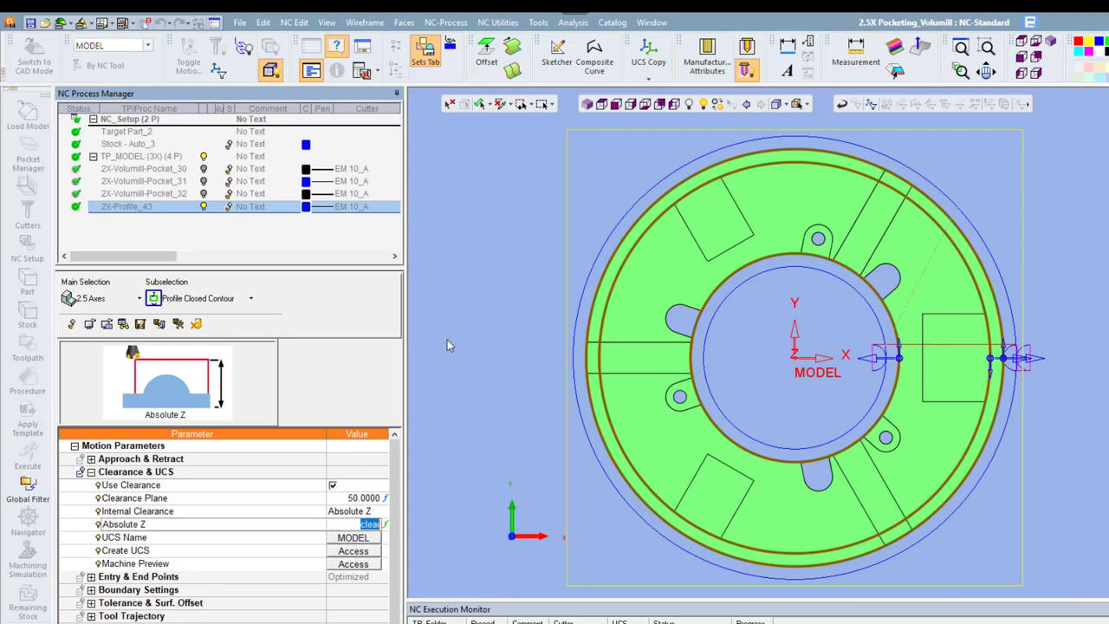
pyautogui.press('Return')
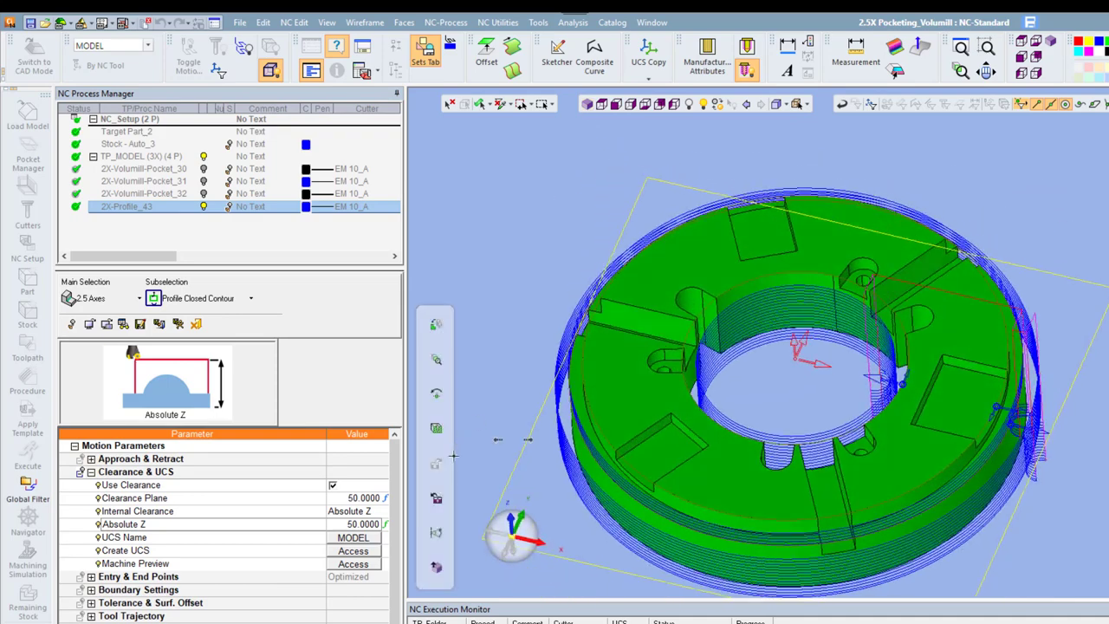
pyautogui.click(338, 527)
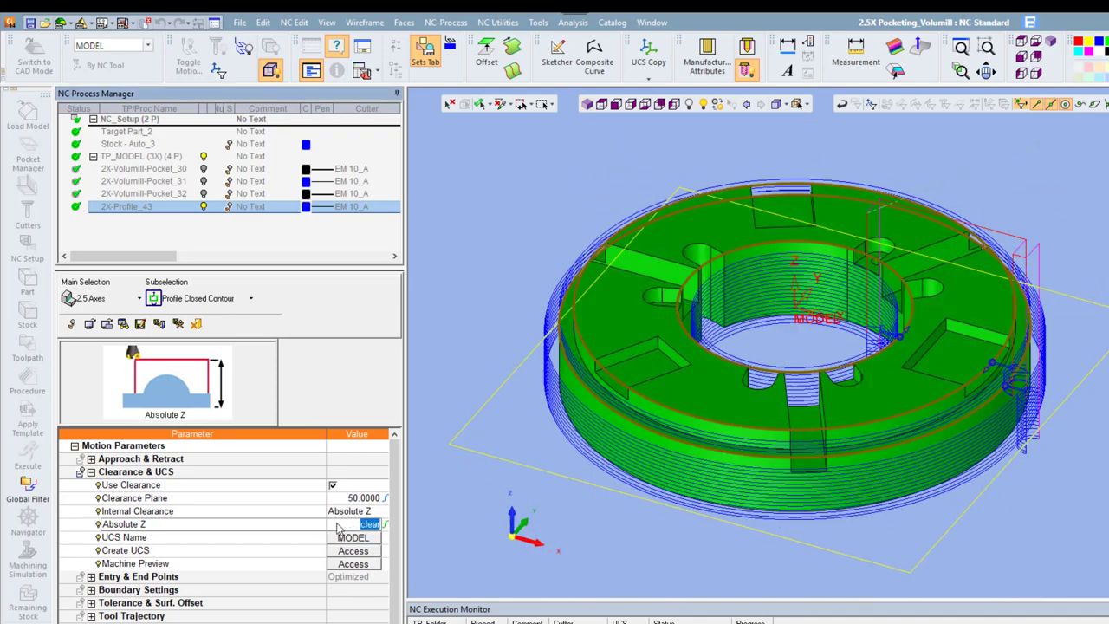
pyautogui.write('2')
pyautogui.press('Return')
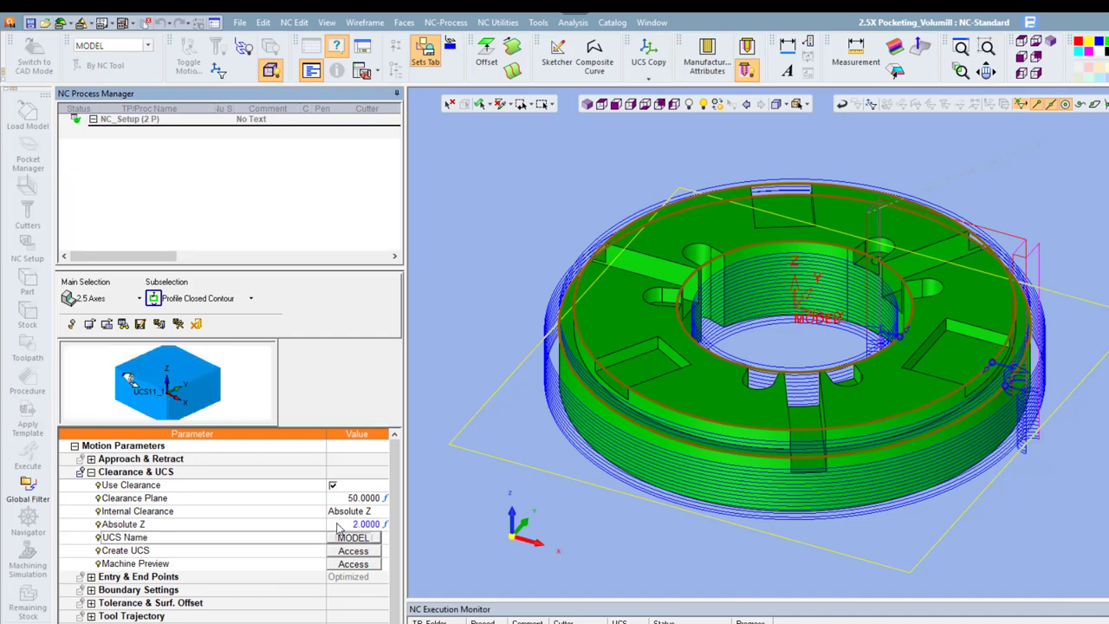
pyautogui.click(576, 292)
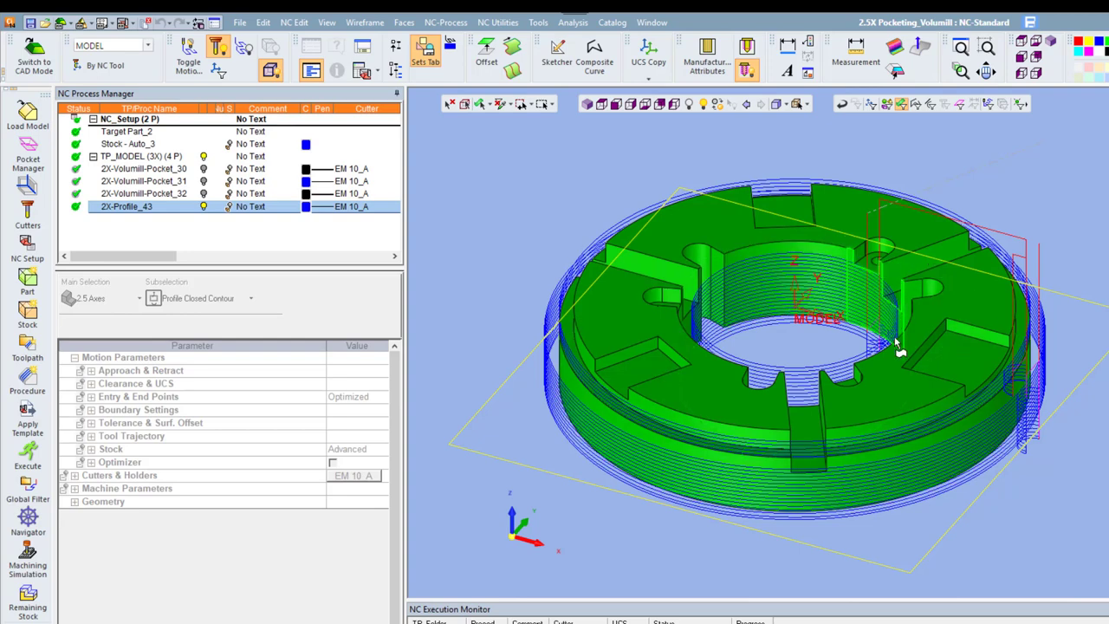
pyautogui.click(27, 520)
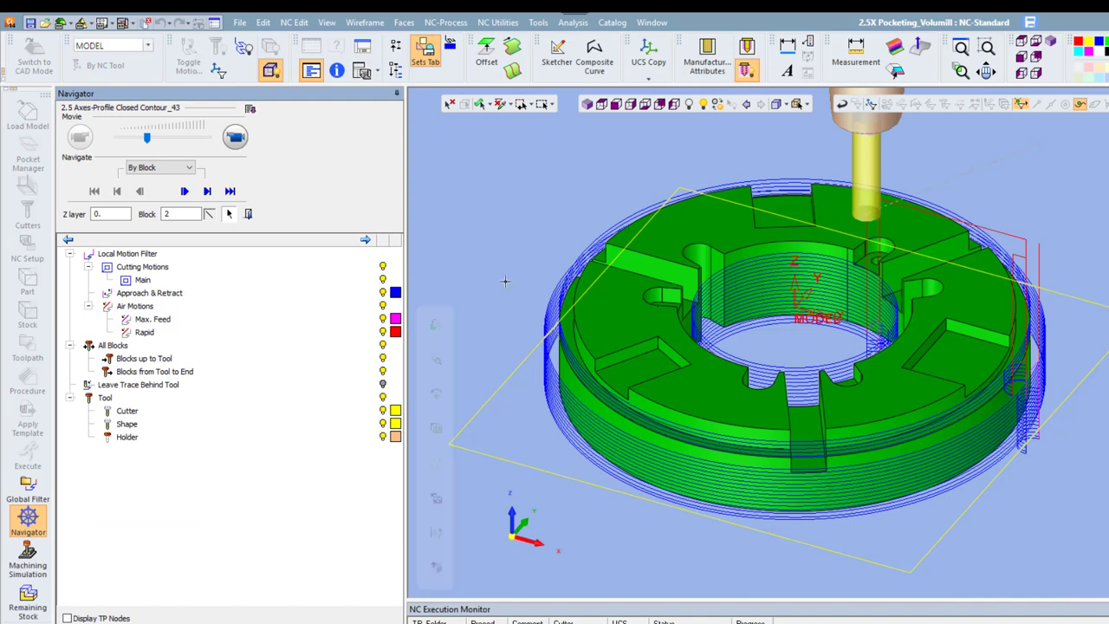
pyautogui.click(179, 139)
pyautogui.click(235, 137)
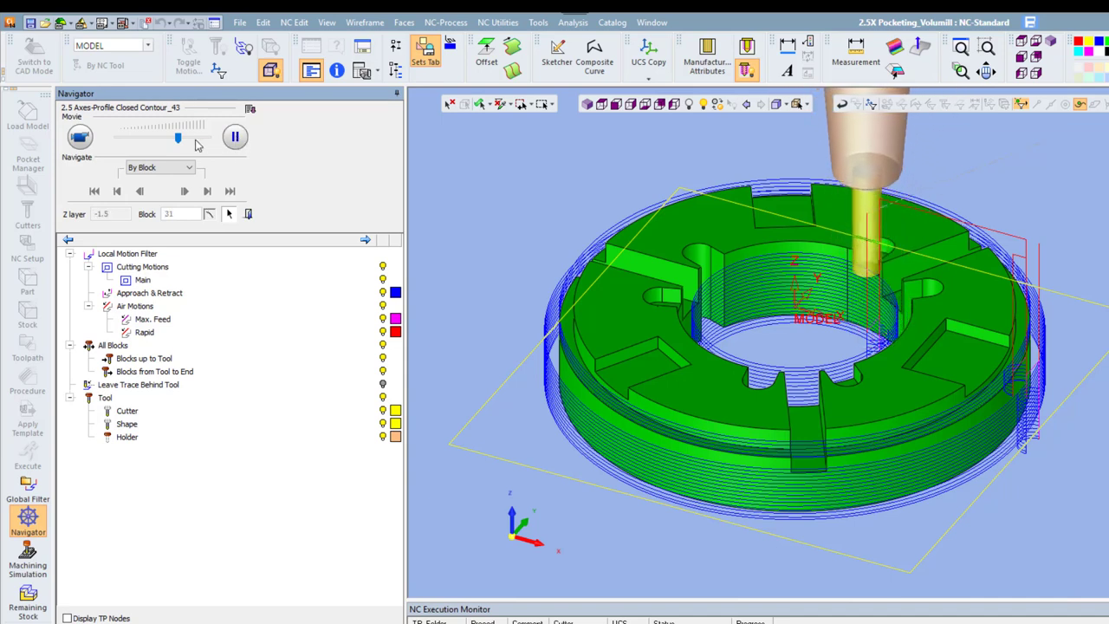
pyautogui.moveTo(178, 138); pyautogui.dragTo(197, 140)
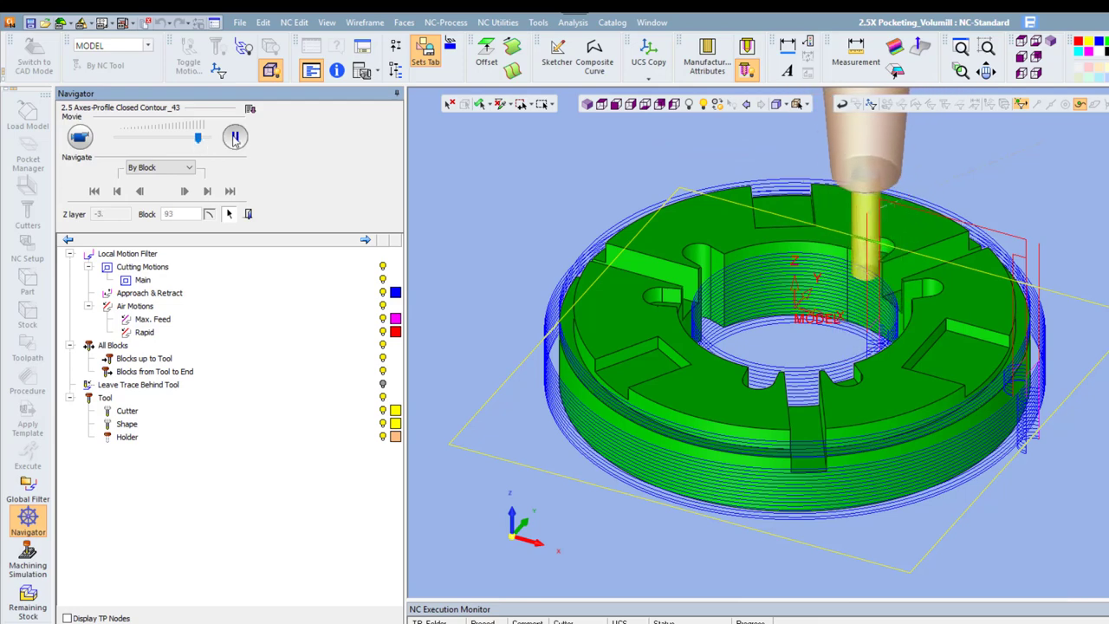
pyautogui.click(235, 136)
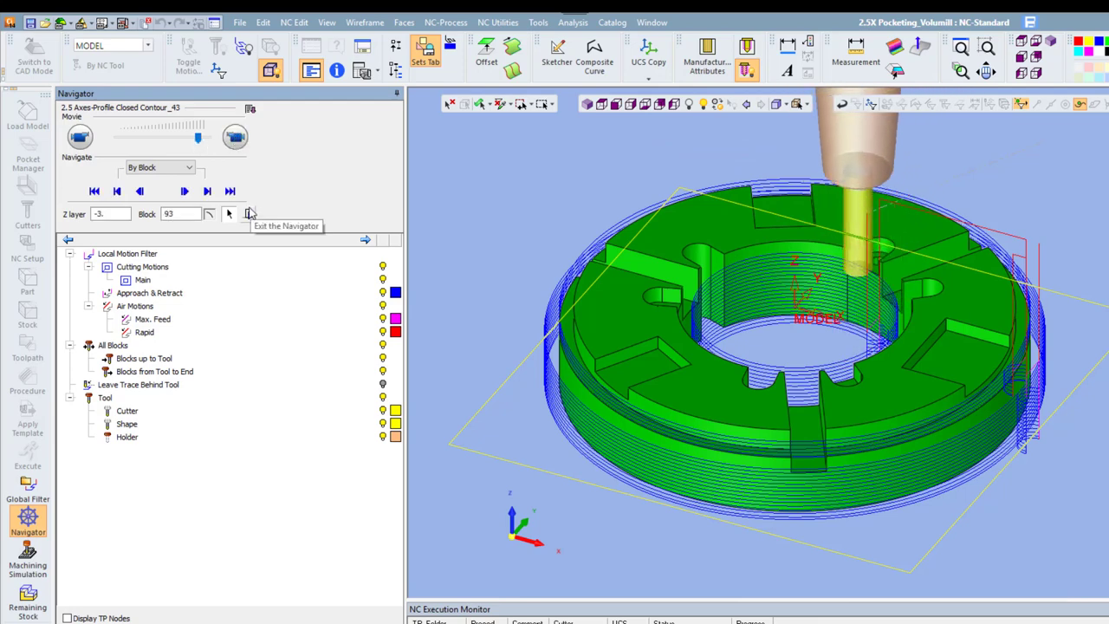
pyautogui.click(249, 213)
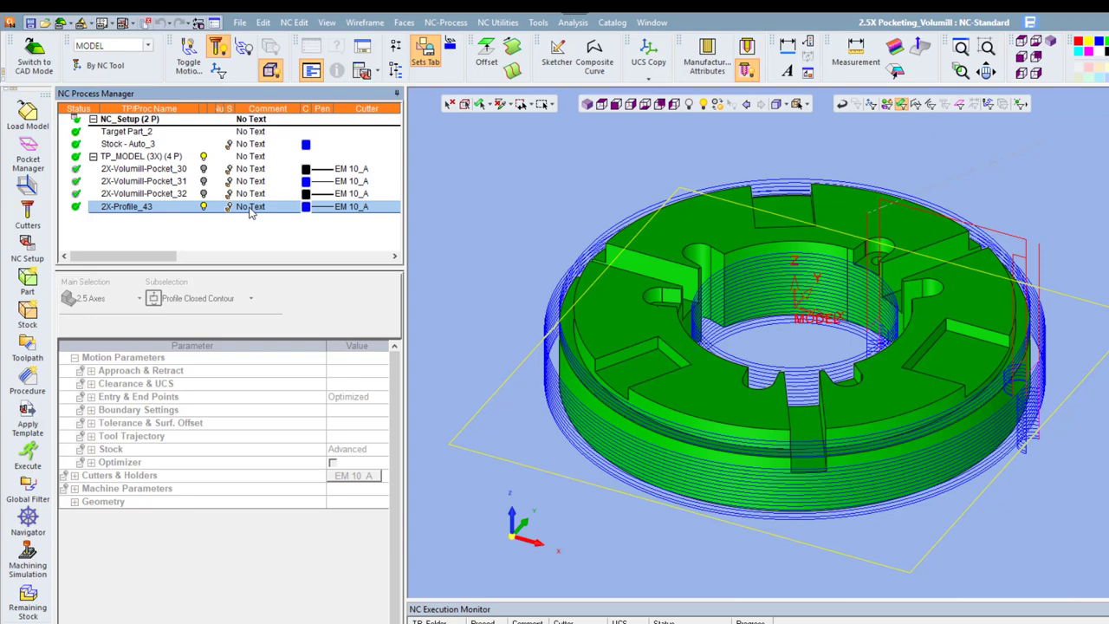
# Change 2X-Profile_43's Internal Clearance to Incremental with a value of 0.
pyautogui.doubleClick(165, 208)
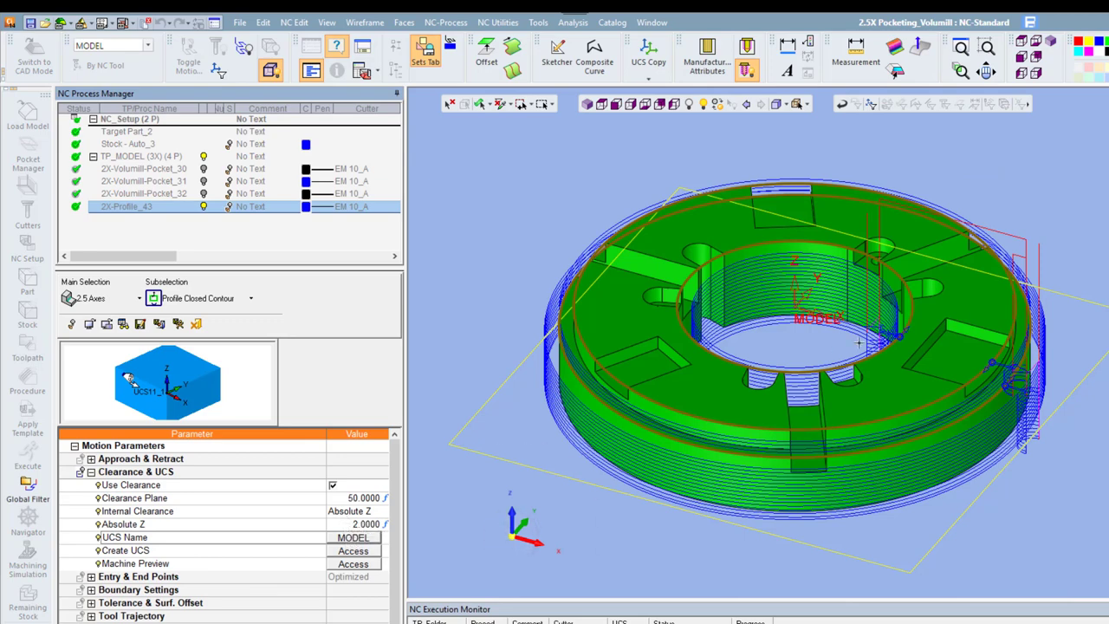
pyautogui.click(355, 512)
pyautogui.click(351, 526)
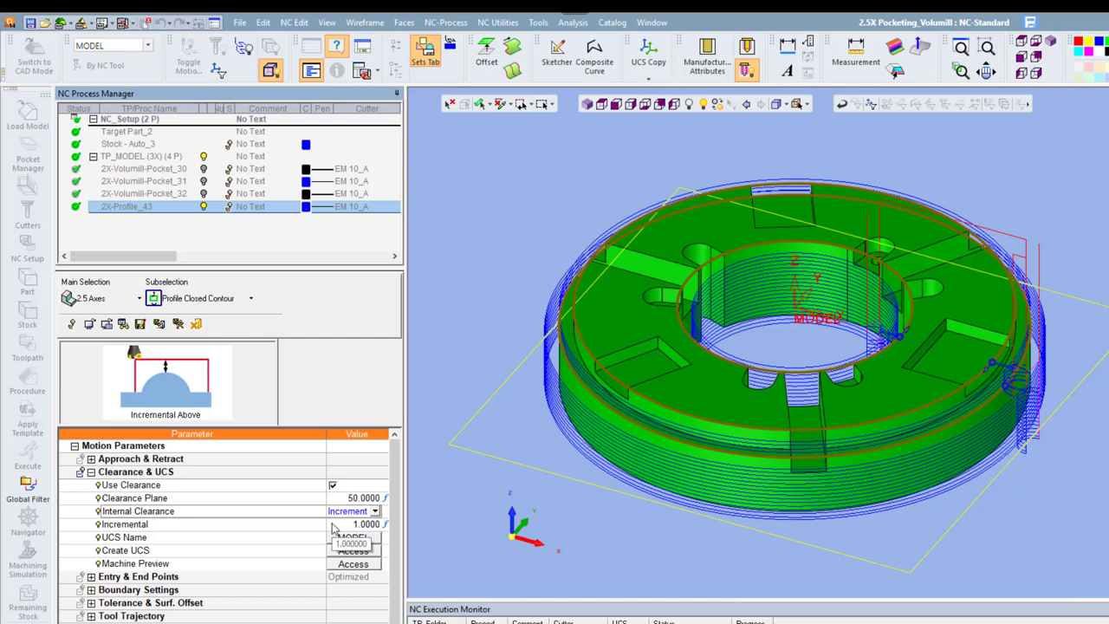
pyautogui.click(338, 525)
pyautogui.write('0')
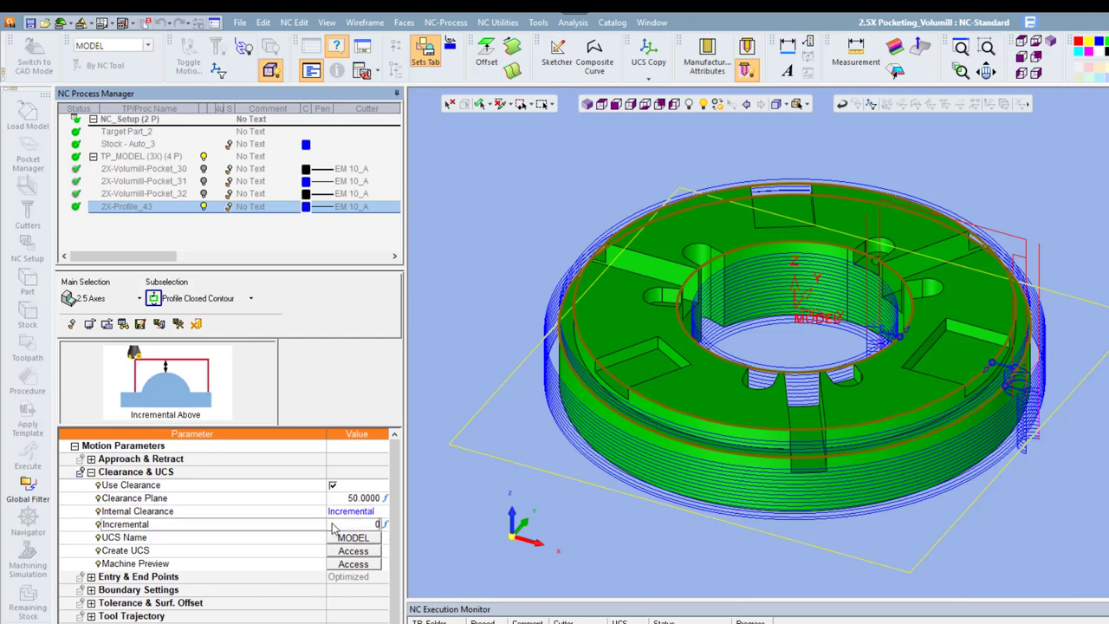
pyautogui.press('Return')
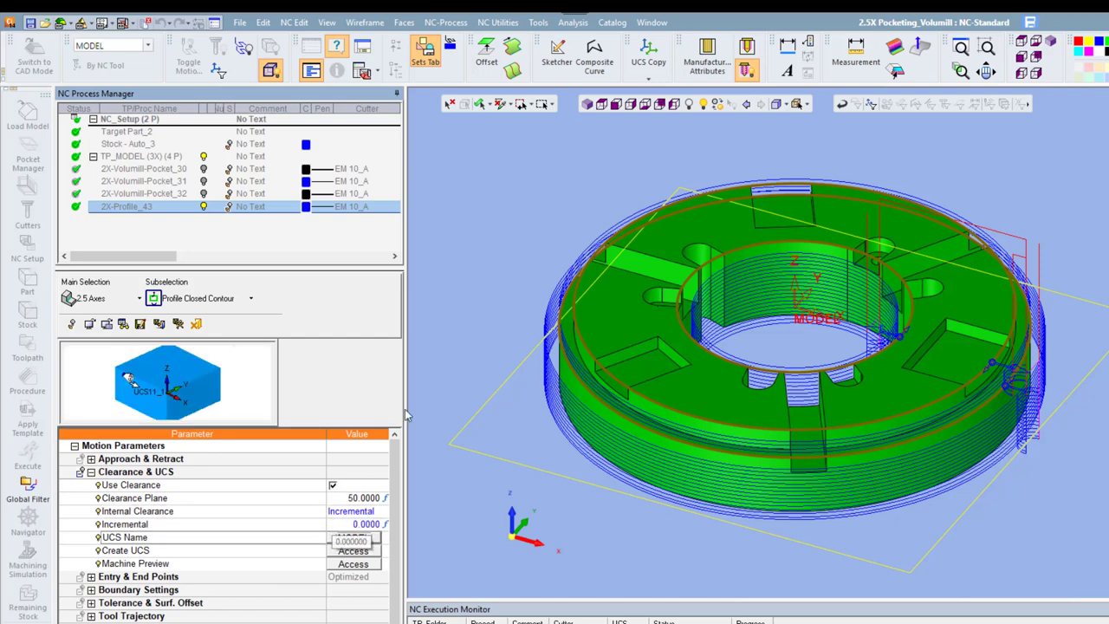
# Save and calculate the toolpath, accepting the incremental clearance warning.
pyautogui.rightClick(492, 262)
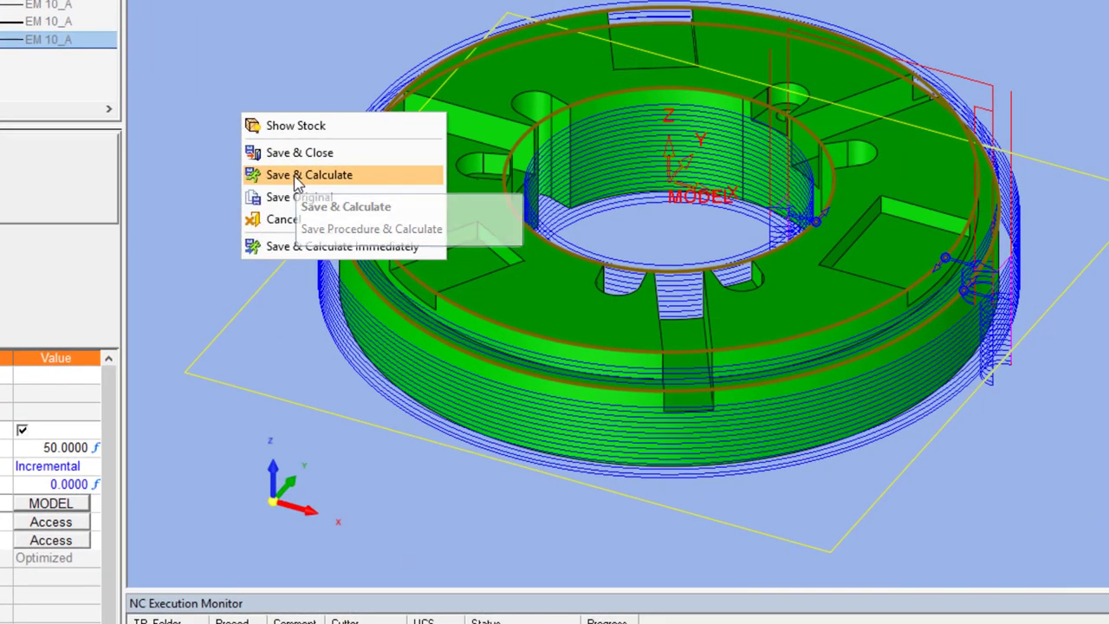
pyautogui.click(301, 178)
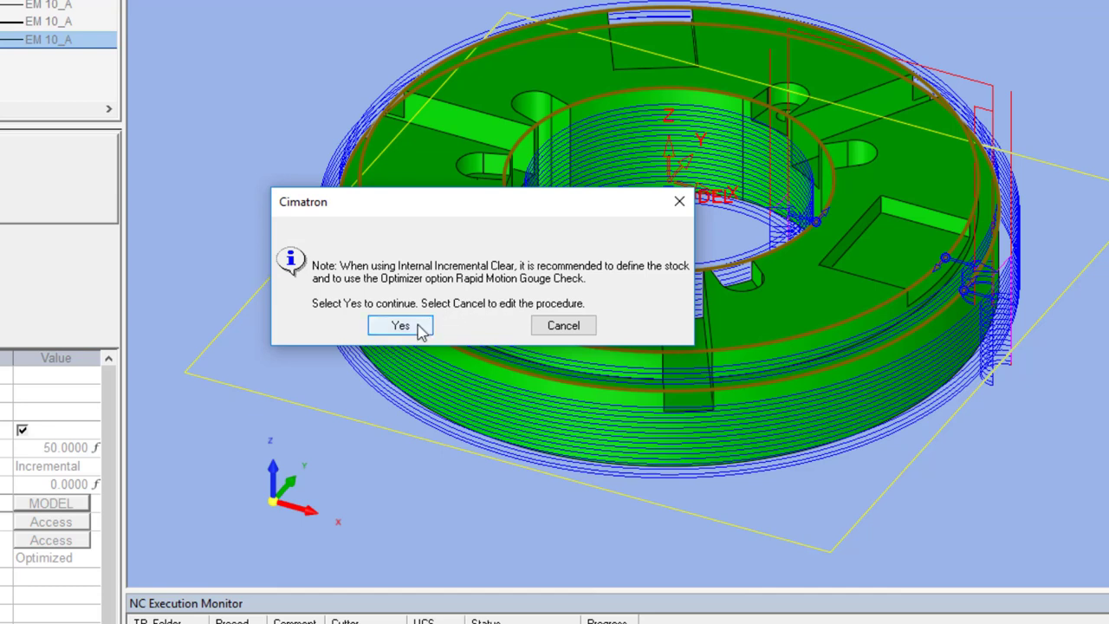
pyautogui.click(400, 326)
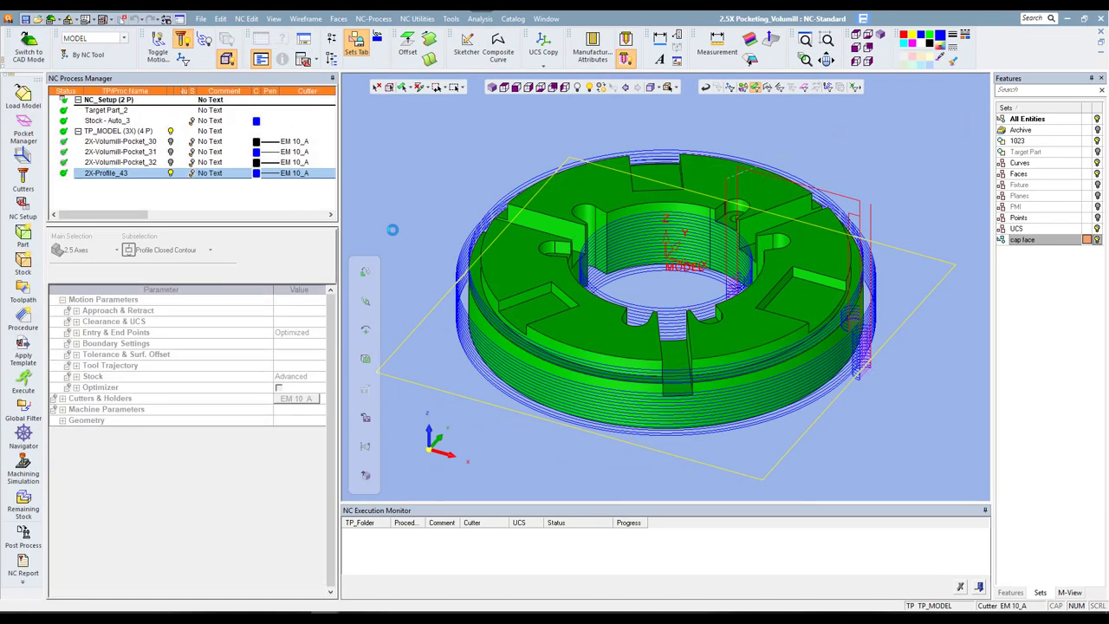
pyautogui.scroll(5, 891, 330)
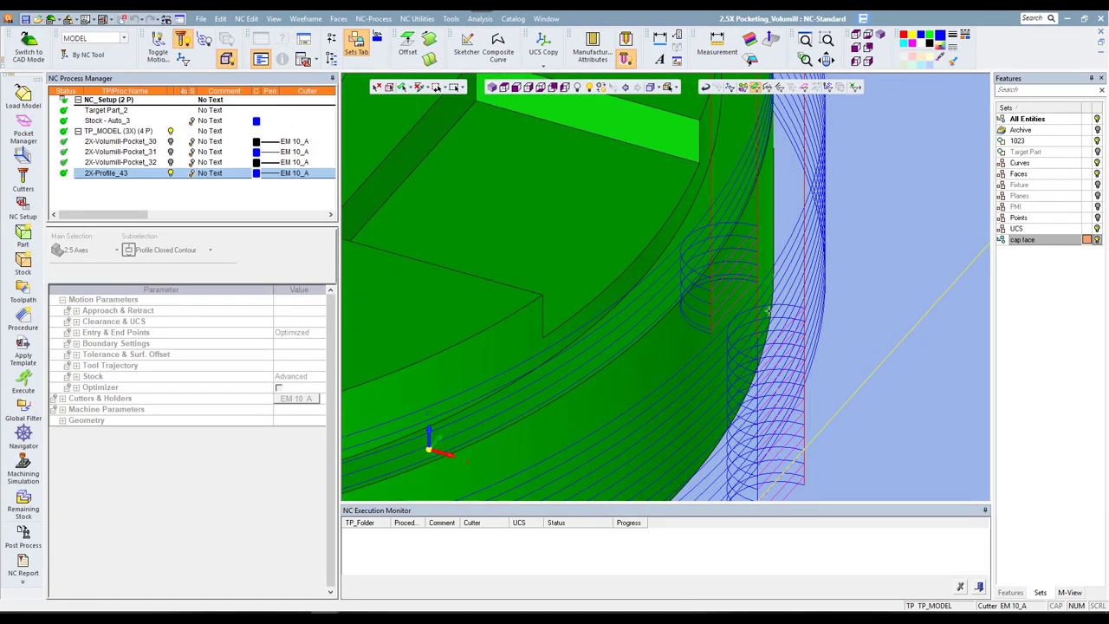
pyautogui.scroll(3, 741, 261)
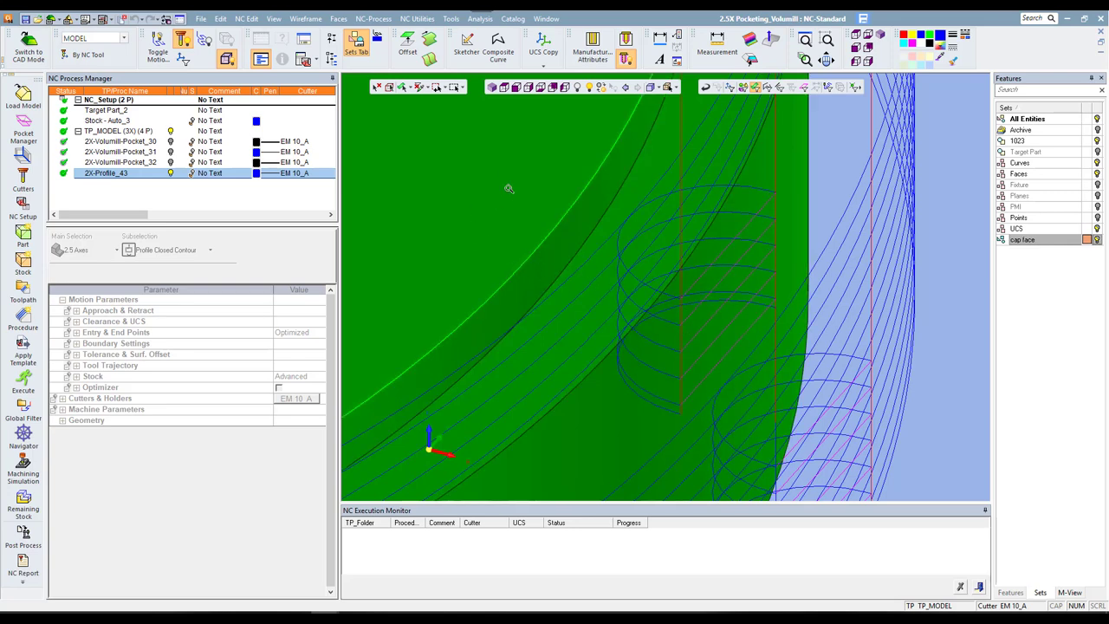
pyautogui.scroll(-3, 529, 201)
pyautogui.scroll(-3, 546, 215)
pyautogui.scroll(-3, 564, 312)
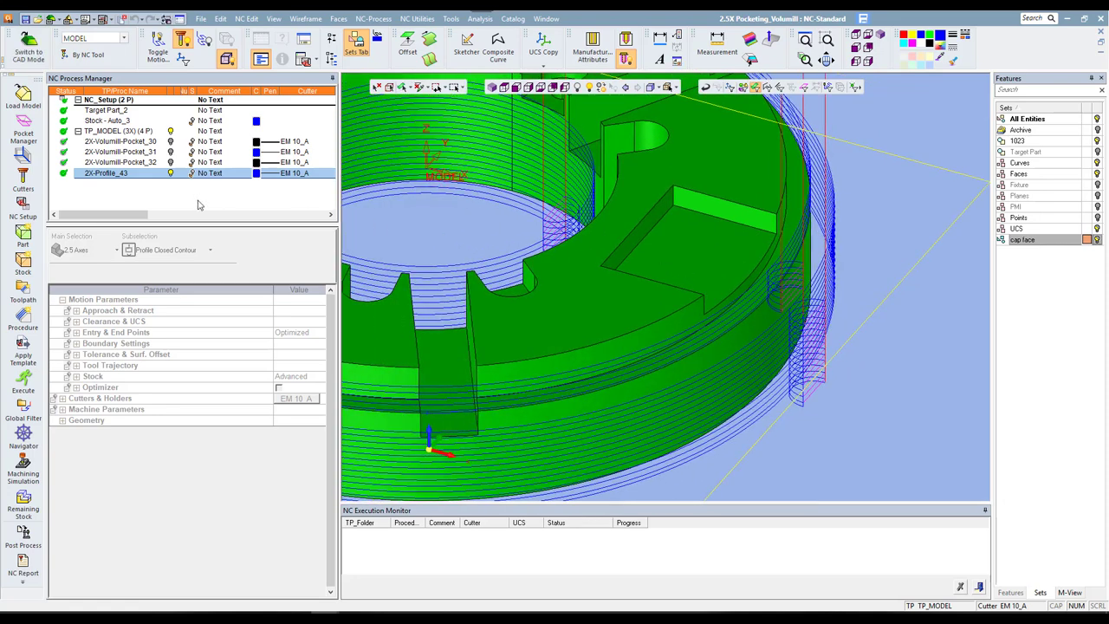
# Keep Profile Order at By X under Entry & End Points, then expand Boundary Settings.
pyautogui.doubleClick(109, 175)
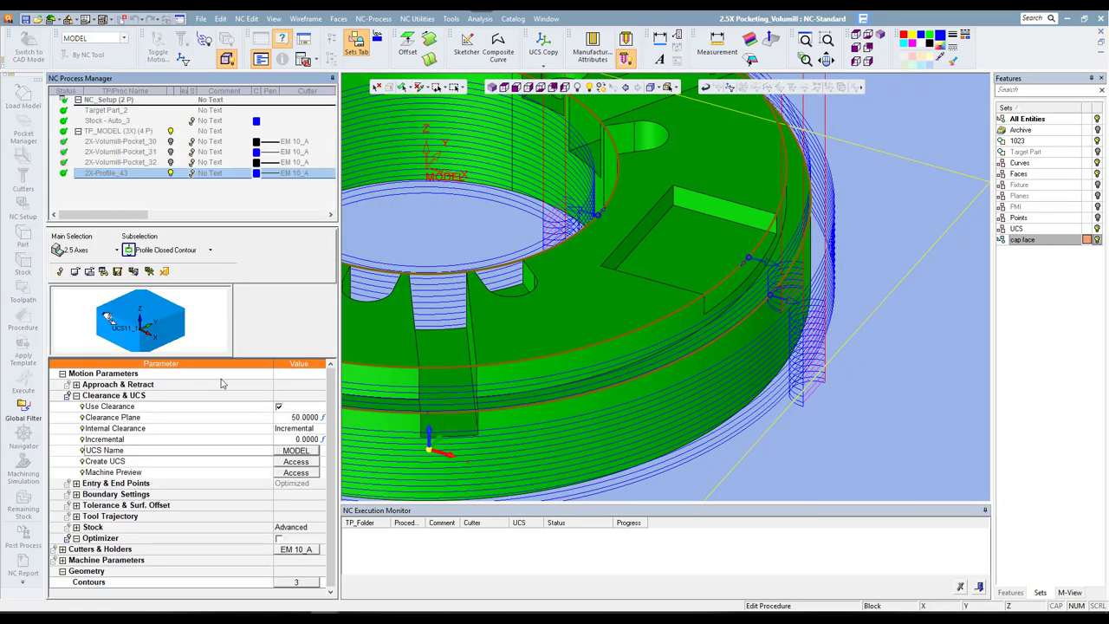
pyautogui.click(76, 396)
pyautogui.click(76, 406)
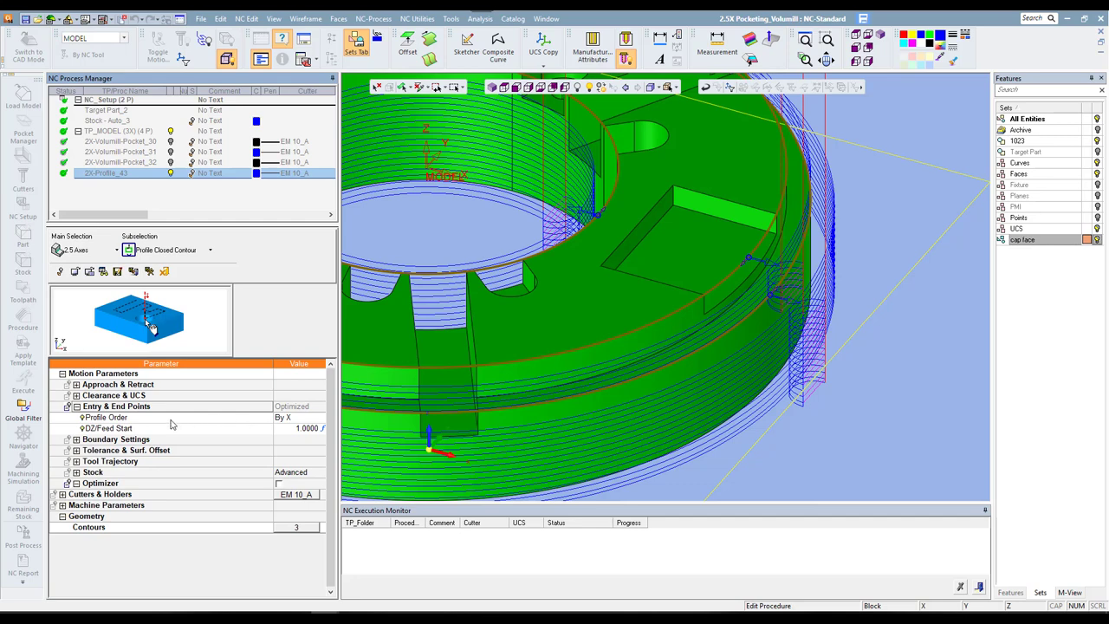
pyautogui.click(297, 419)
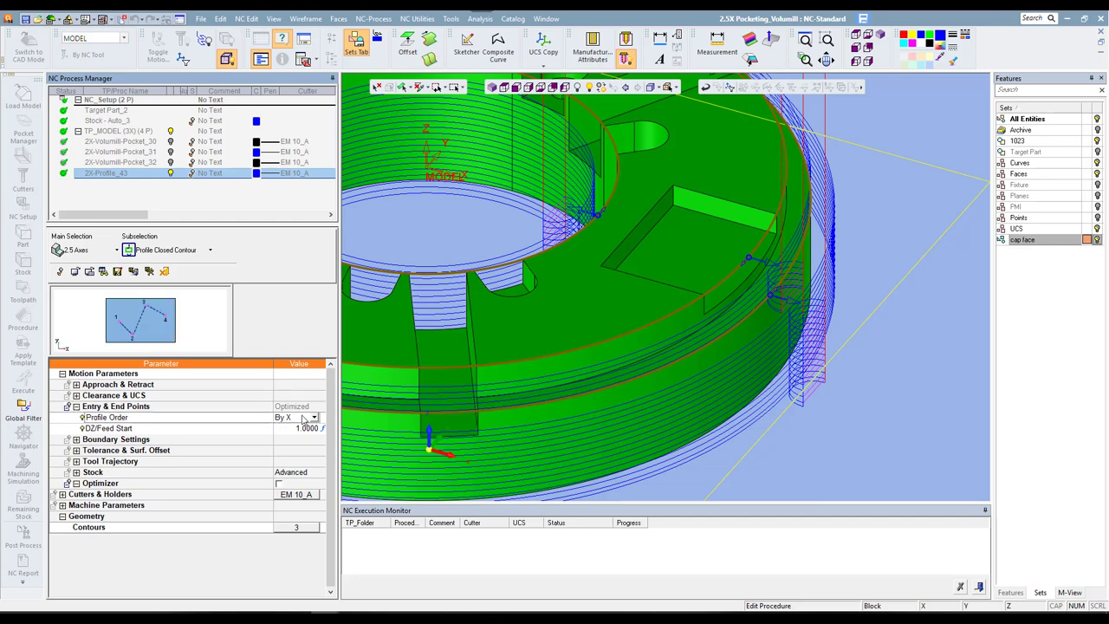
pyautogui.click(303, 419)
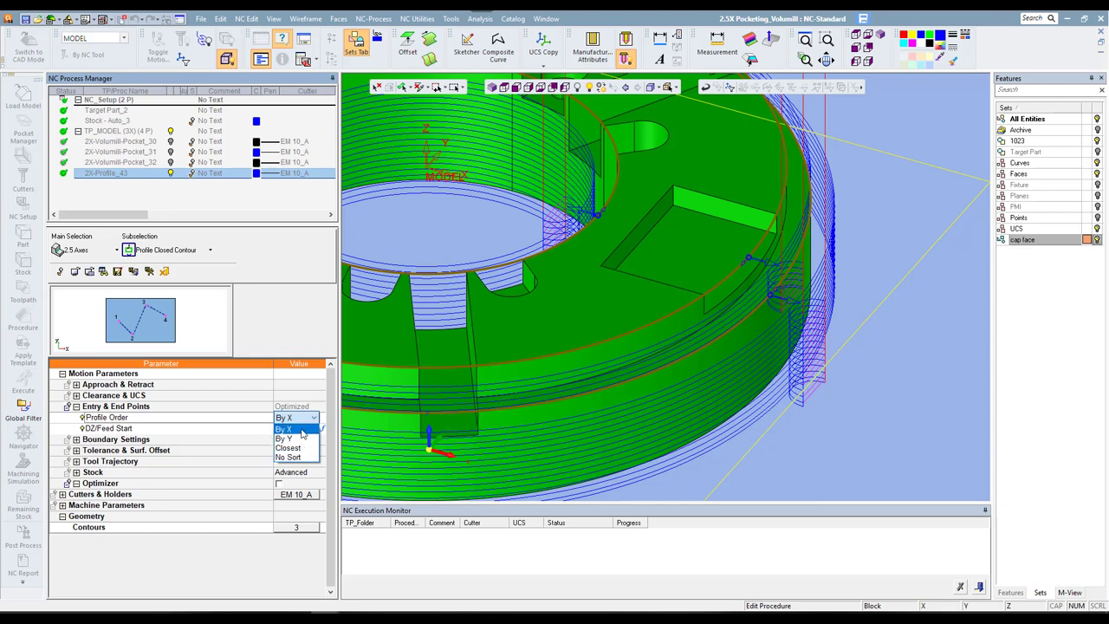
pyautogui.click(302, 429)
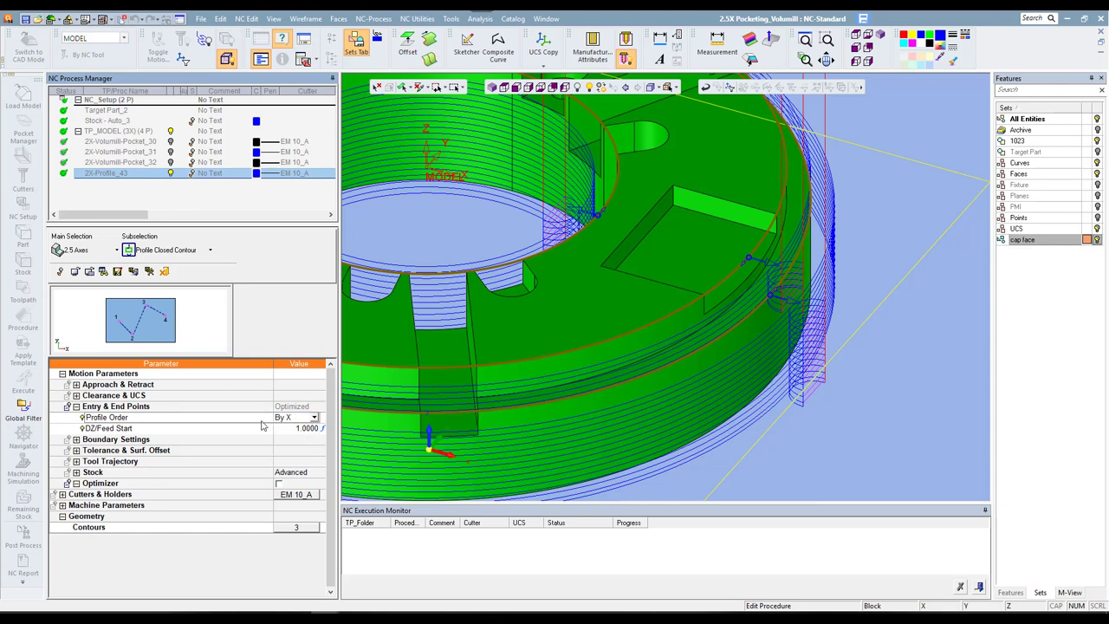
pyautogui.click(76, 408)
pyautogui.click(77, 418)
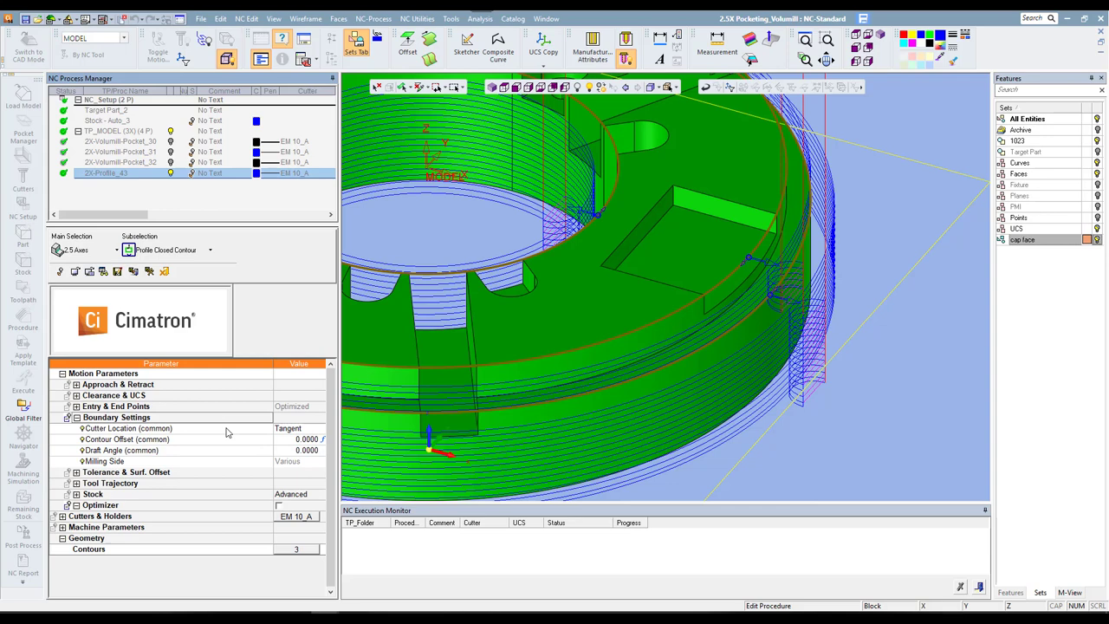
# Review the profile's three contours in Contour Manager and close it unchanged.
pyautogui.click(287, 550)
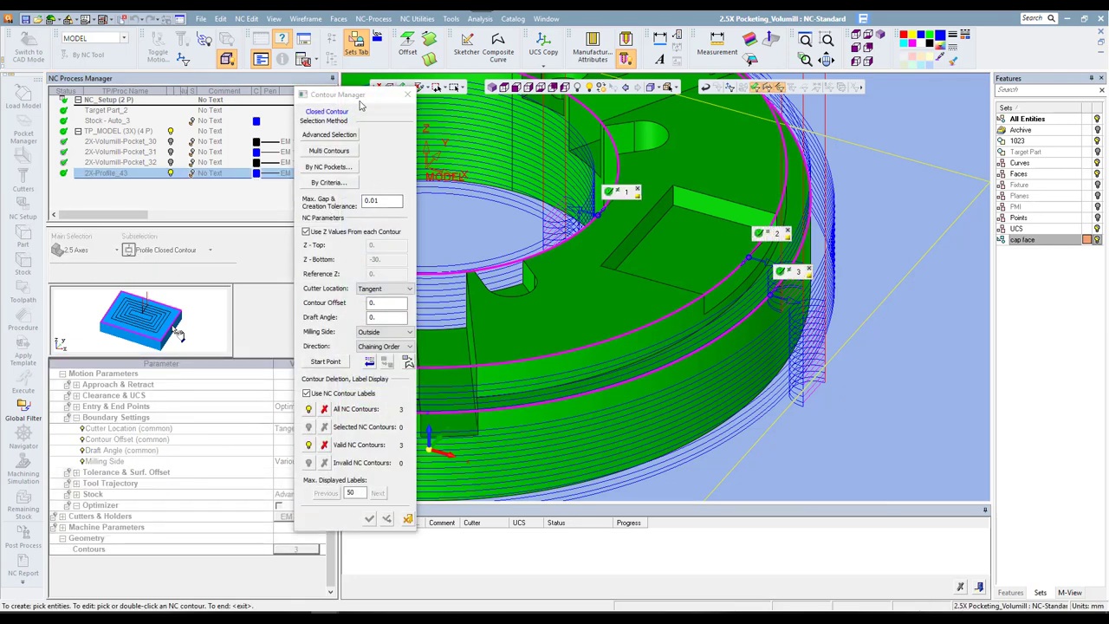
pyautogui.moveTo(486, 106); pyautogui.dragTo(528, 99)
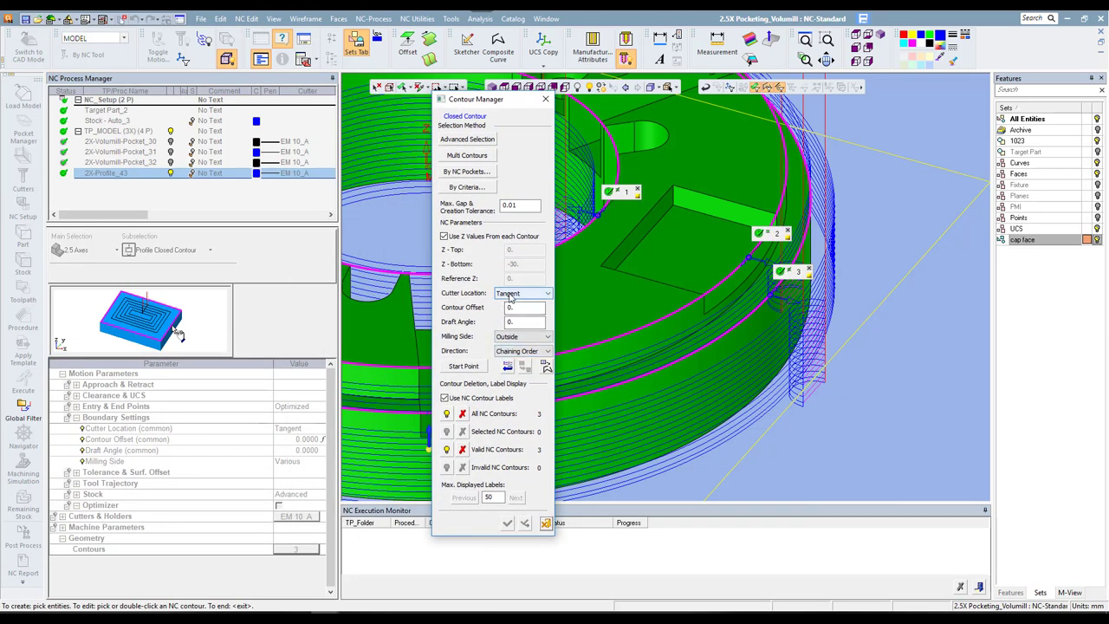
pyautogui.click(545, 524)
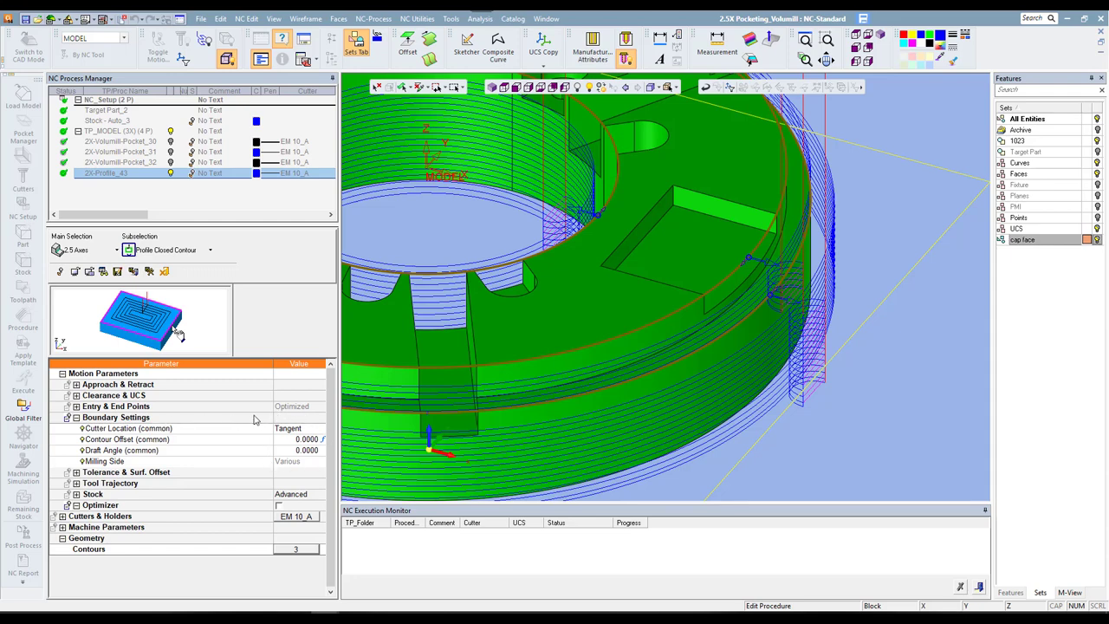
# Collapse Boundary Settings and expand Tool Trajectory, showing Cutting Mode as Mixed.
pyautogui.click(76, 418)
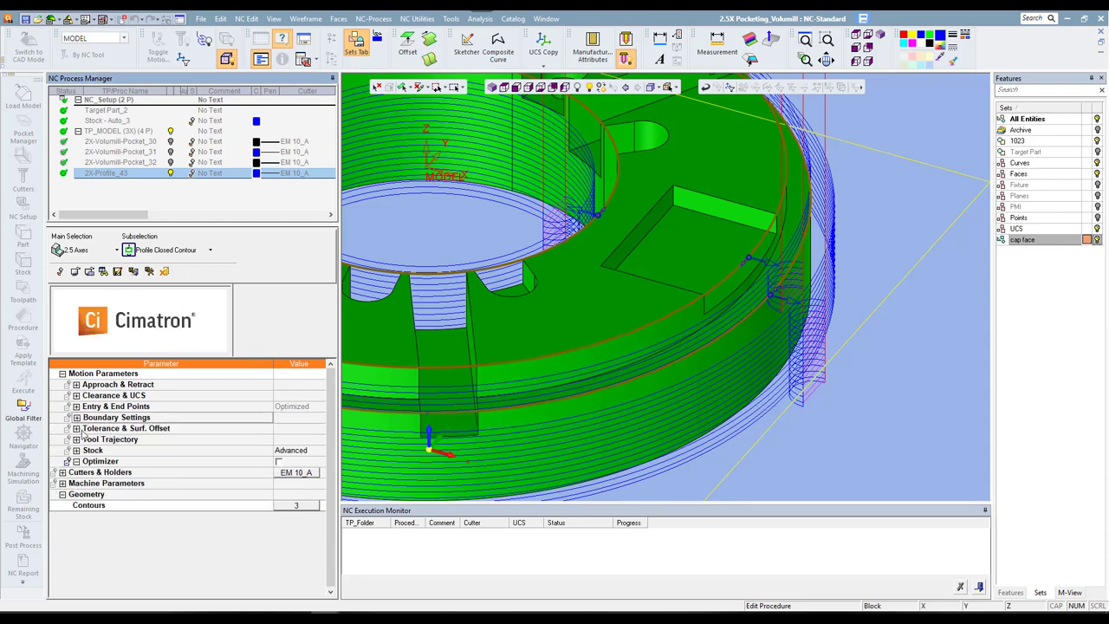
pyautogui.click(82, 429)
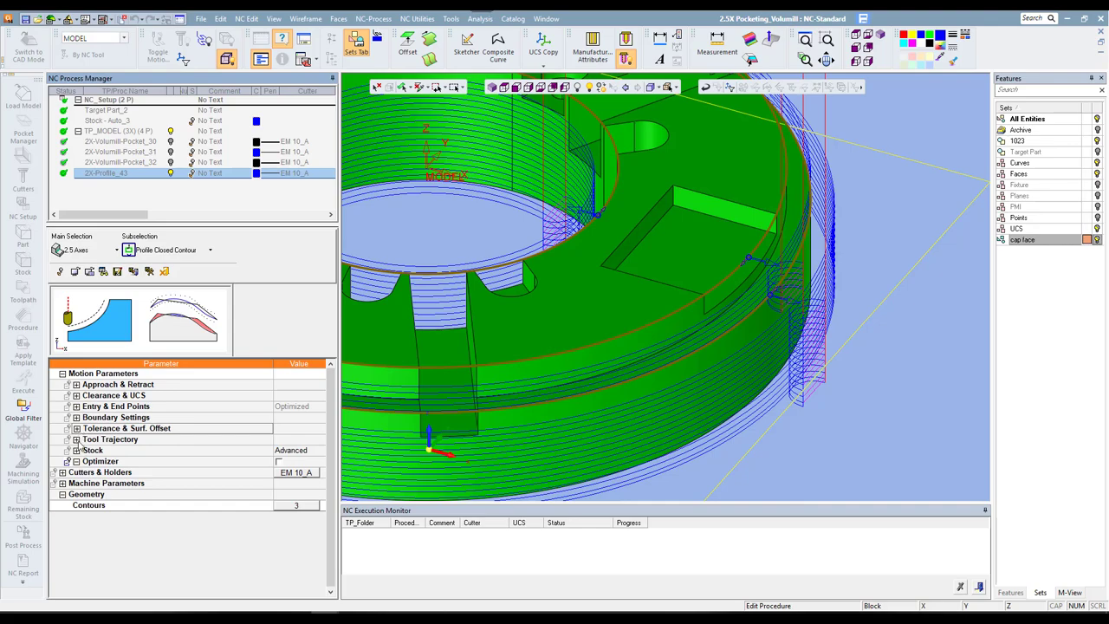
pyautogui.click(76, 439)
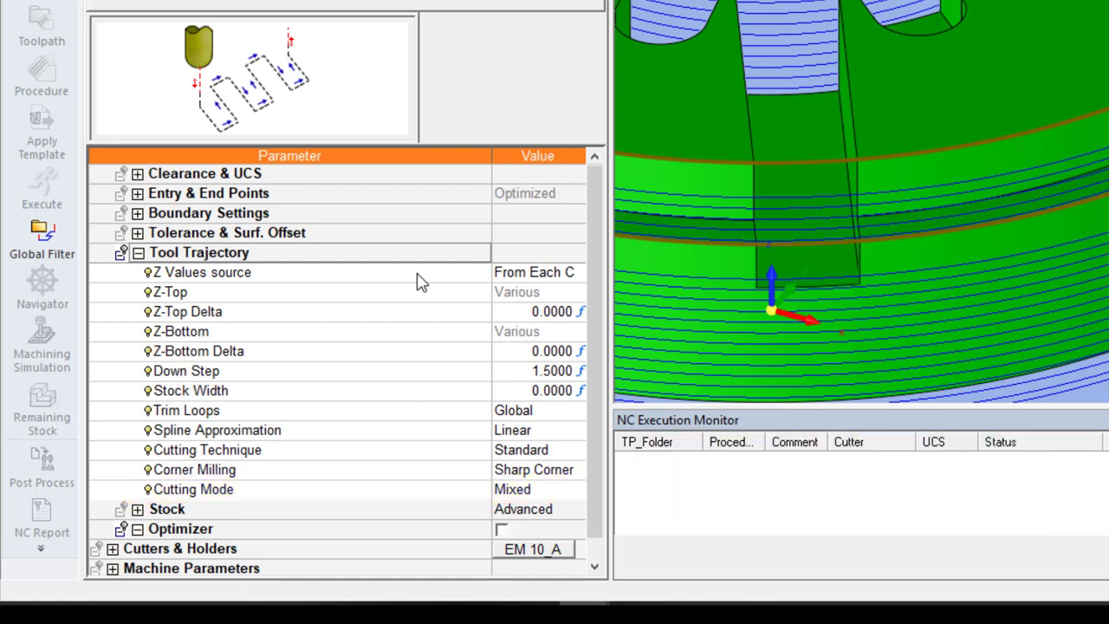
# Select the Z-Top Delta parameter and open, then dismiss, the procedure parameter options.
pyautogui.click(413, 315)
pyautogui.rightClick(412, 315)
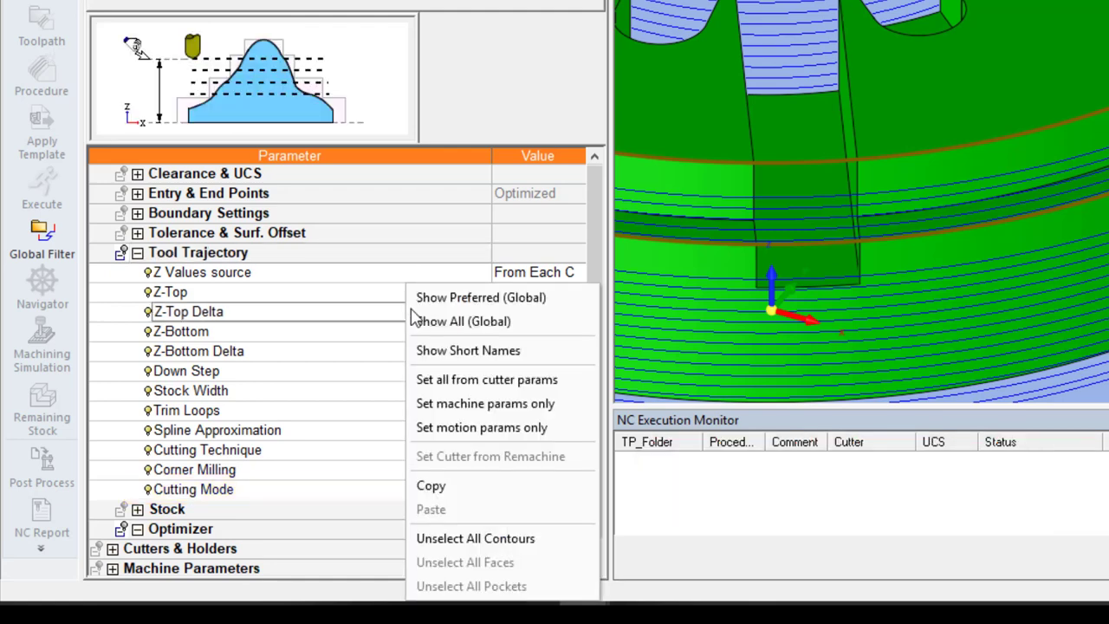
pyautogui.click(604, 287)
pyautogui.scroll(-1, 330, 546)
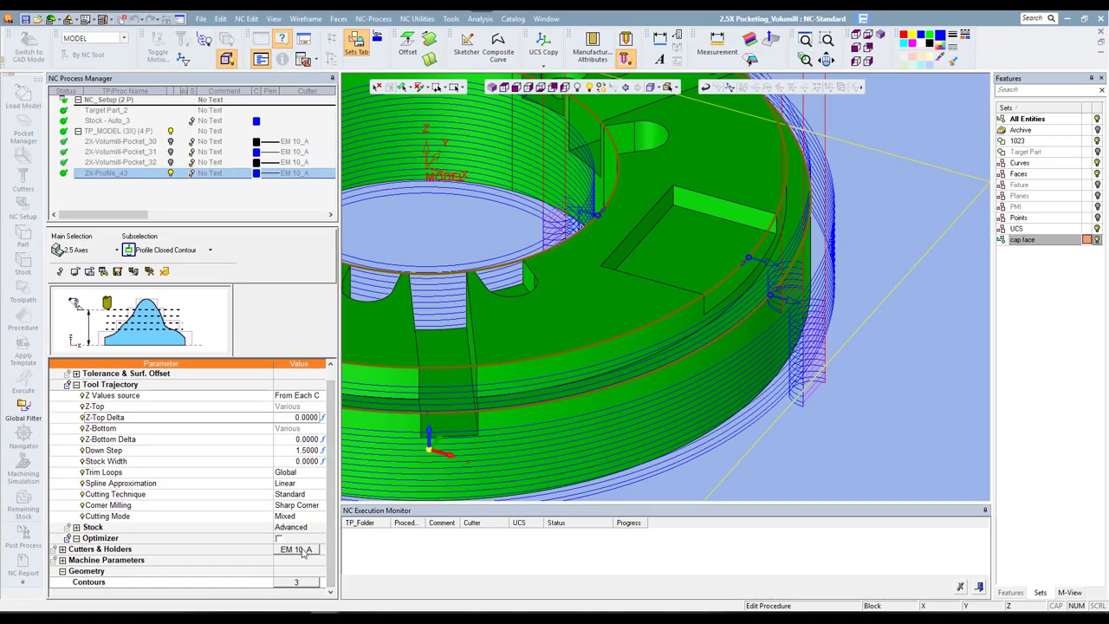
# Confirm cutter EM 10_A's Climb motion setting and set all parameters from cutter params.
pyautogui.click(305, 551)
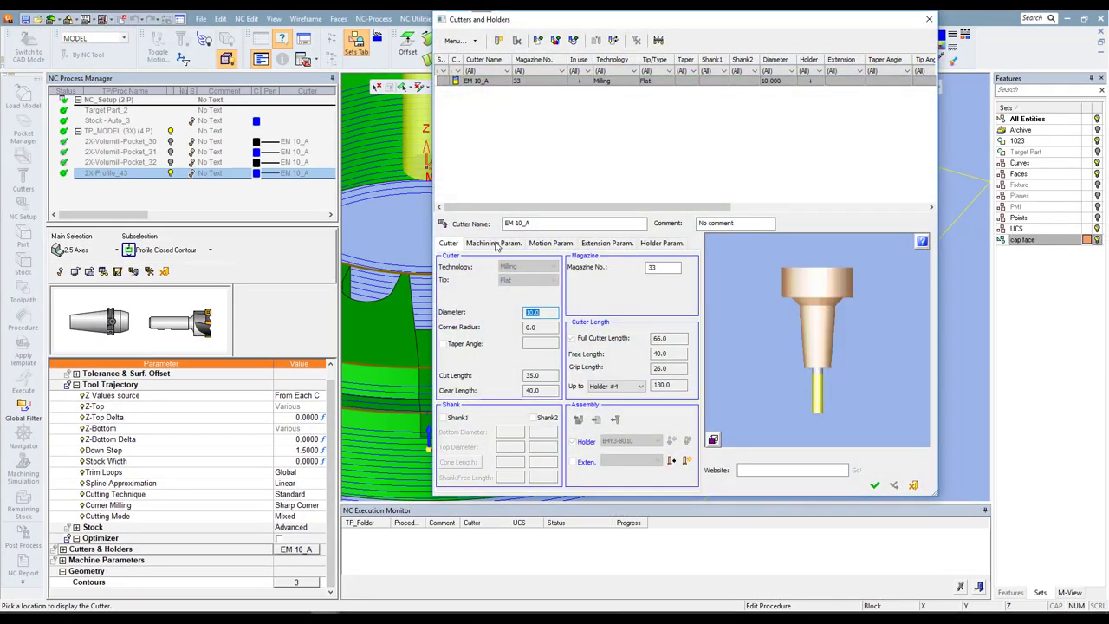
pyautogui.click(494, 244)
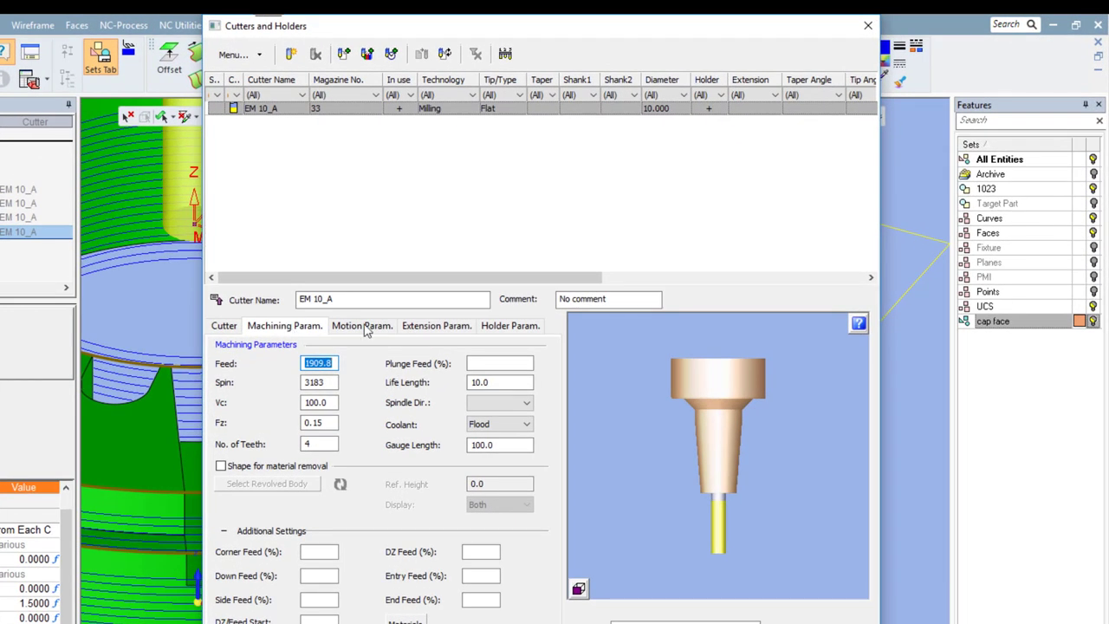
pyautogui.click(362, 326)
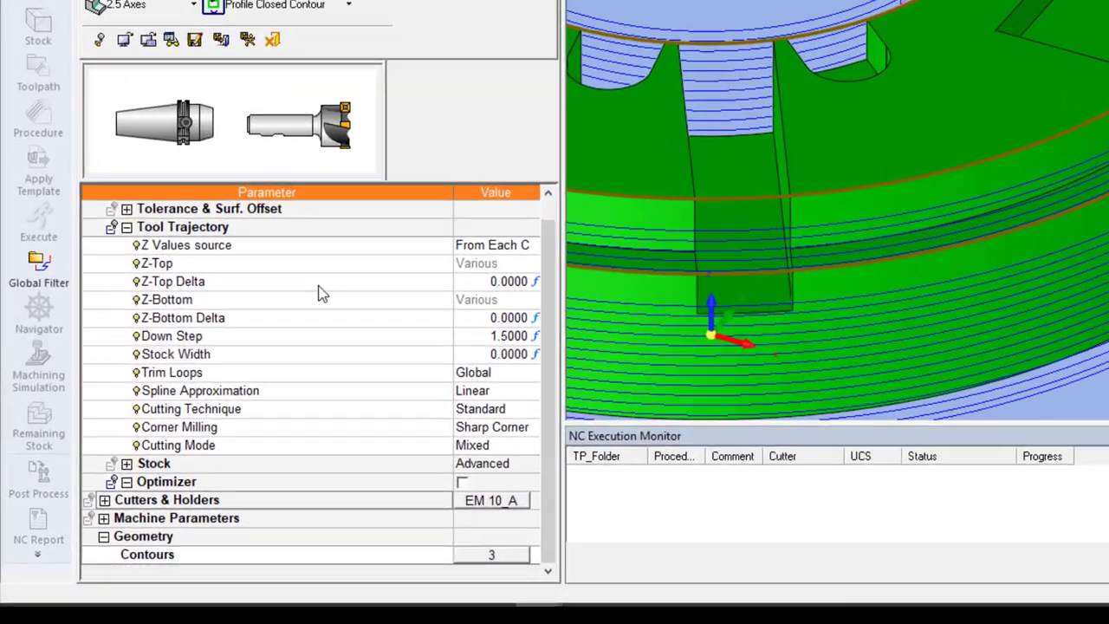
pyautogui.rightClick(231, 374)
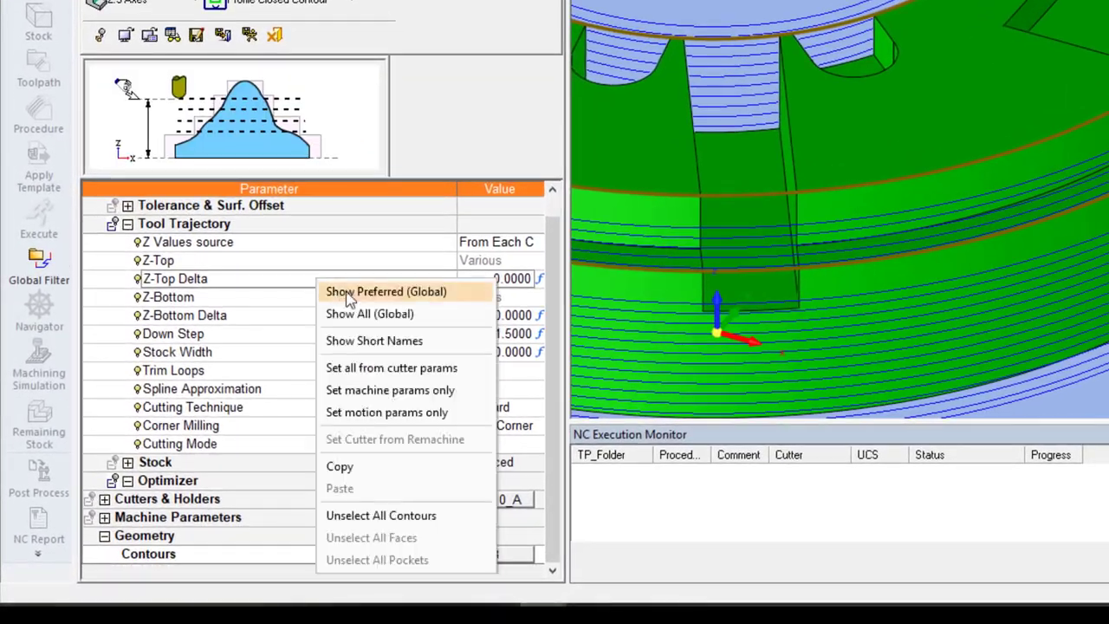
pyautogui.click(376, 369)
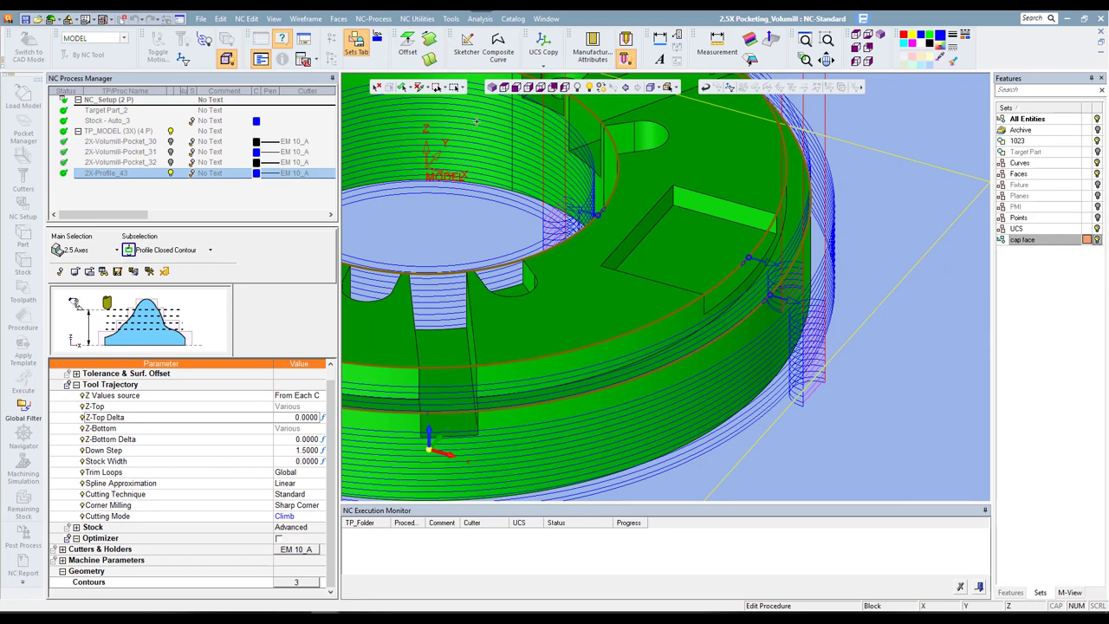
# Save and calculate 2X-Profile_43, accepting the stock warning.
pyautogui.click(492, 87)
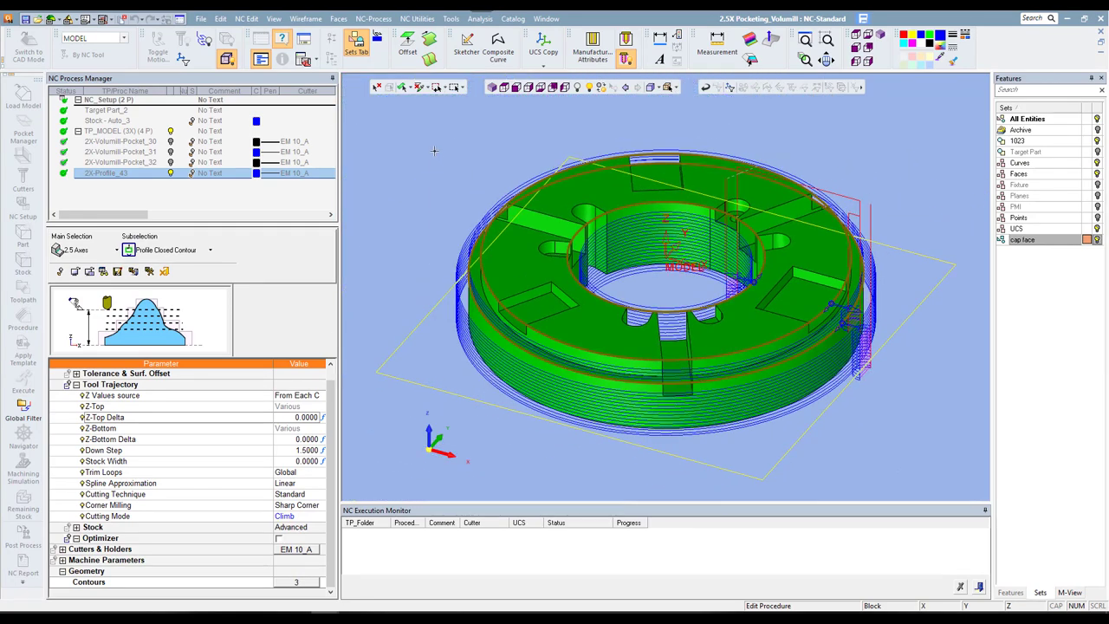
pyautogui.rightClick(434, 151)
pyautogui.click(466, 186)
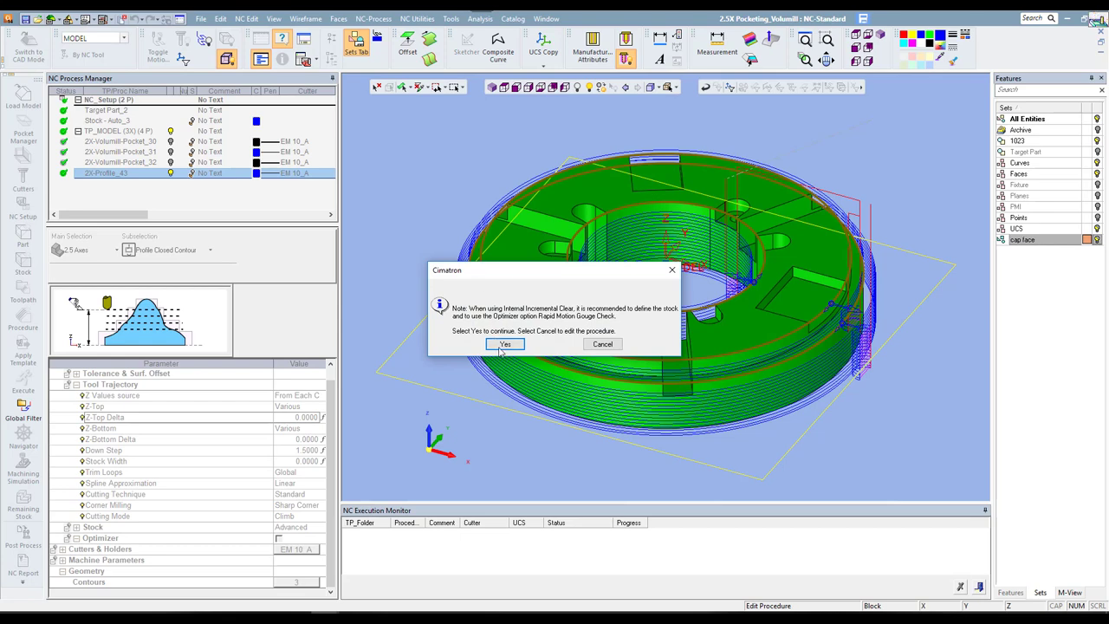
pyautogui.click(503, 345)
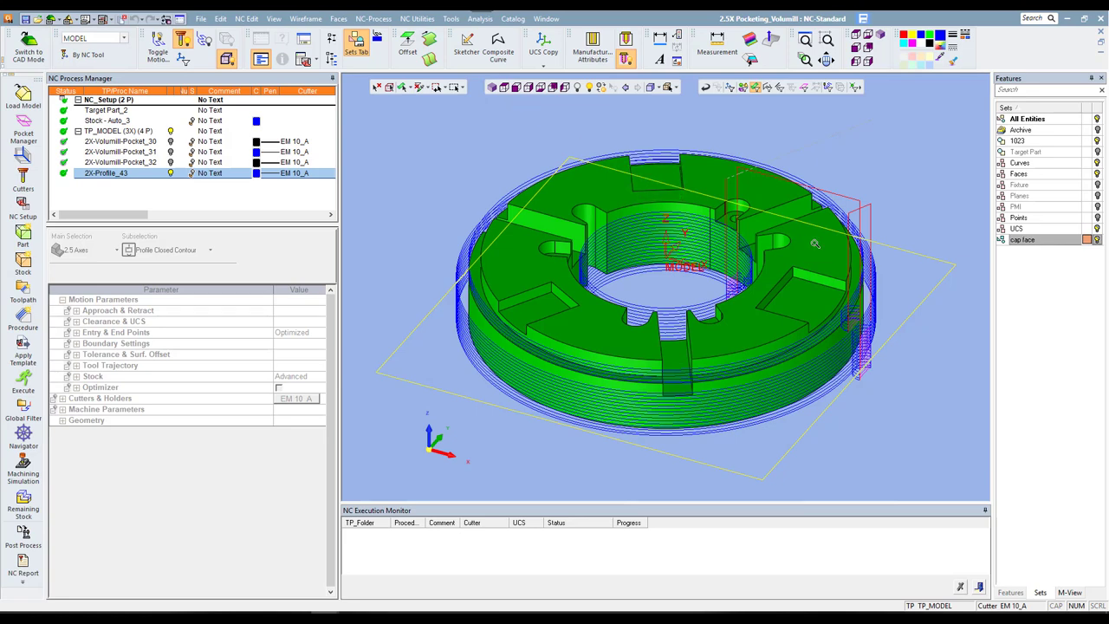
# Zoom, pan and switch between top-down and tilted views to inspect the Climb toolpath.
pyautogui.scroll(3, 815, 244)
pyautogui.keyDown('ctrl'); pyautogui.moveTo(771, 216); pyautogui.dragTo(743, 234, button='middle'); pyautogui.keyUp('ctrl')
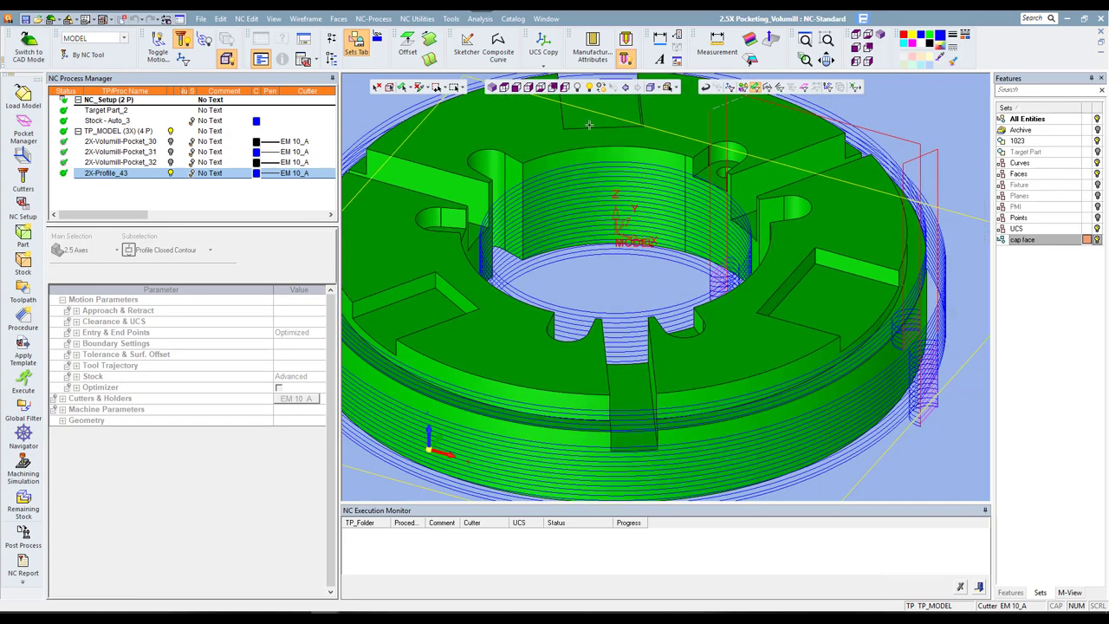
pyautogui.click(506, 89)
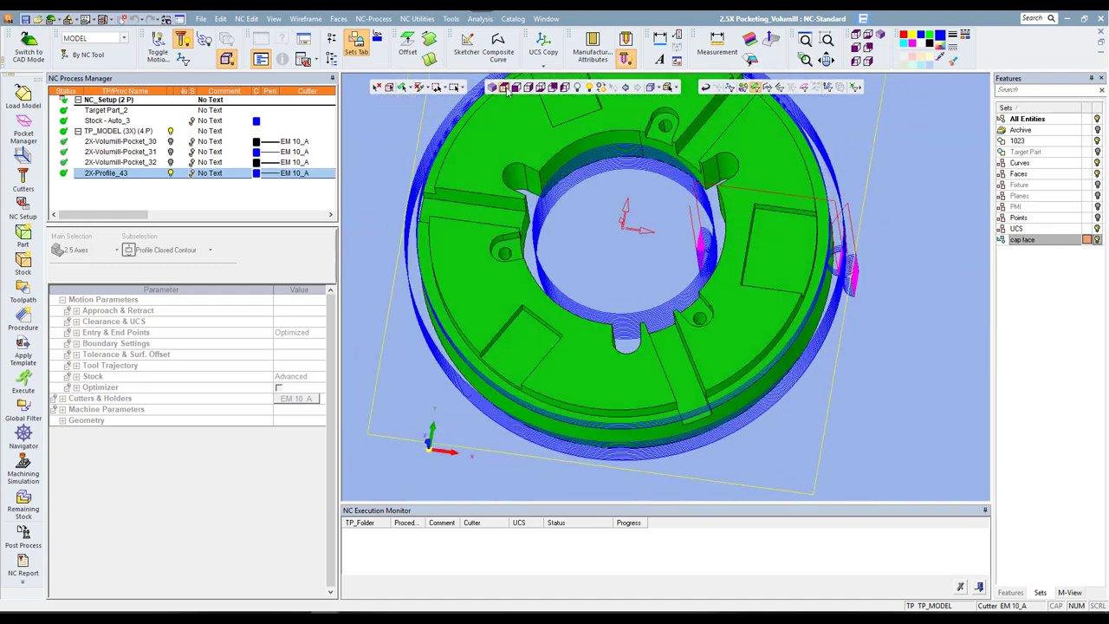
pyautogui.click(496, 90)
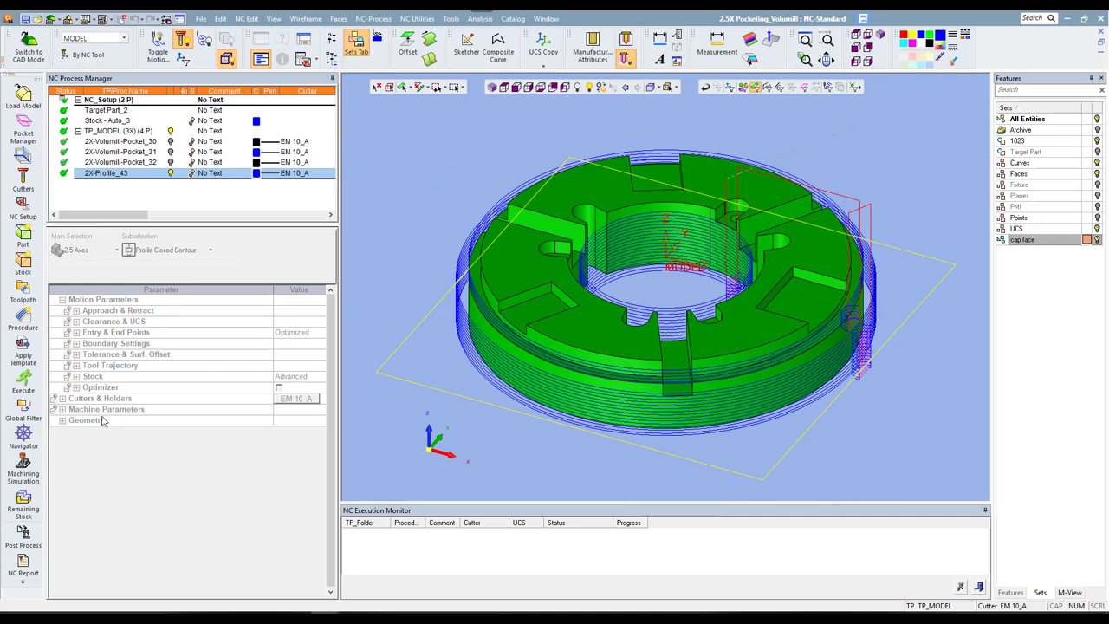
# Run the 2X-Profile_43 NC simulation at increased speed to 100%, then exit the simulator.
pyautogui.click(23, 468)
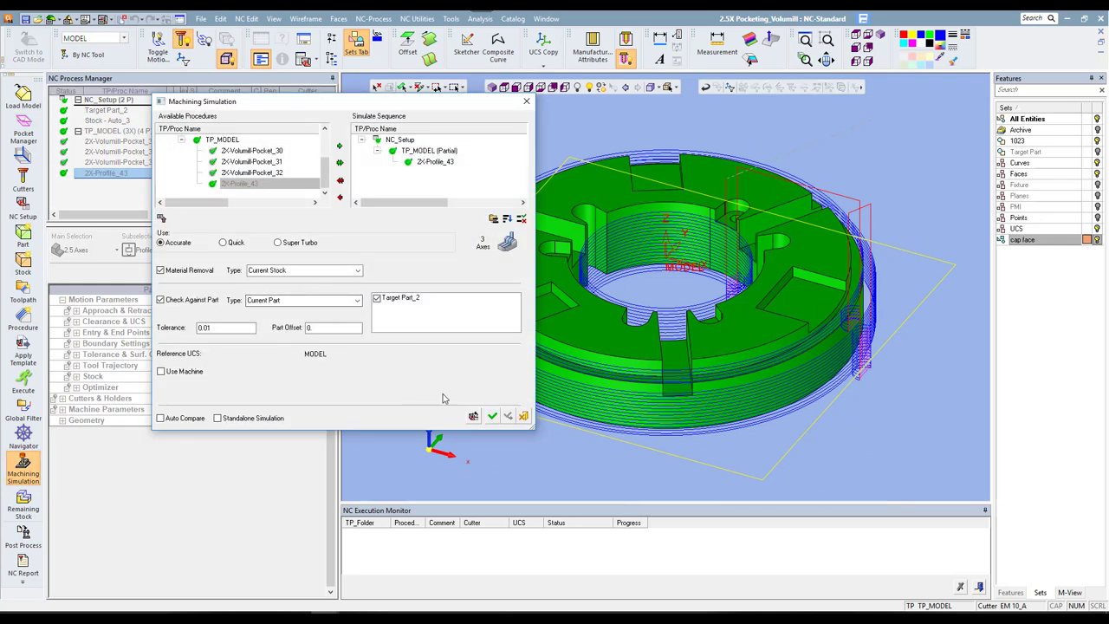
pyautogui.click(493, 417)
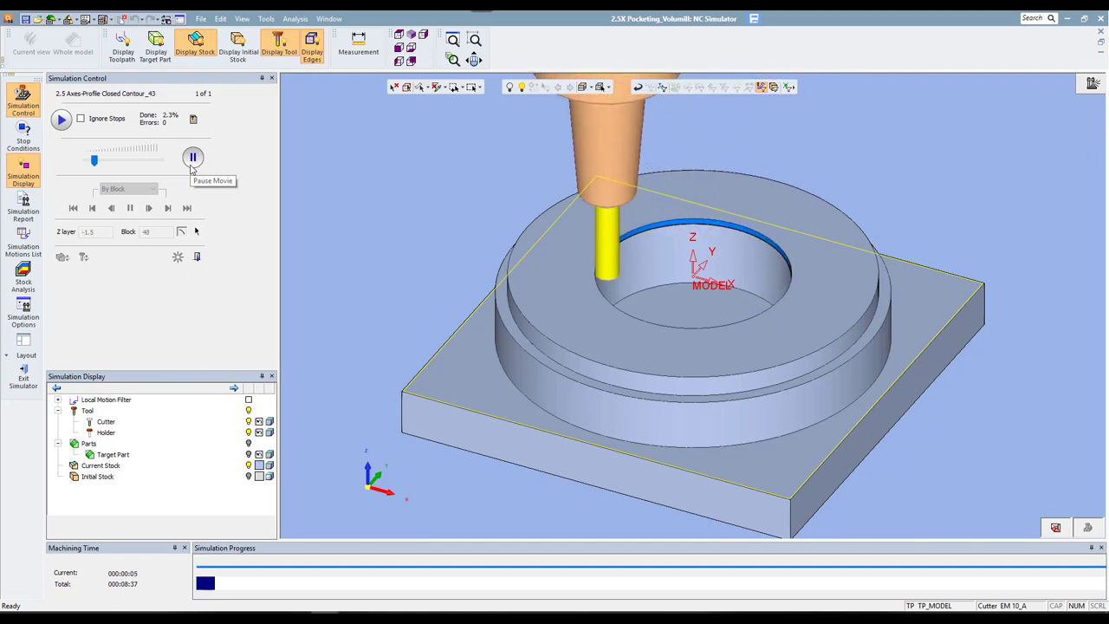
pyautogui.moveTo(95, 160); pyautogui.dragTo(105, 161)
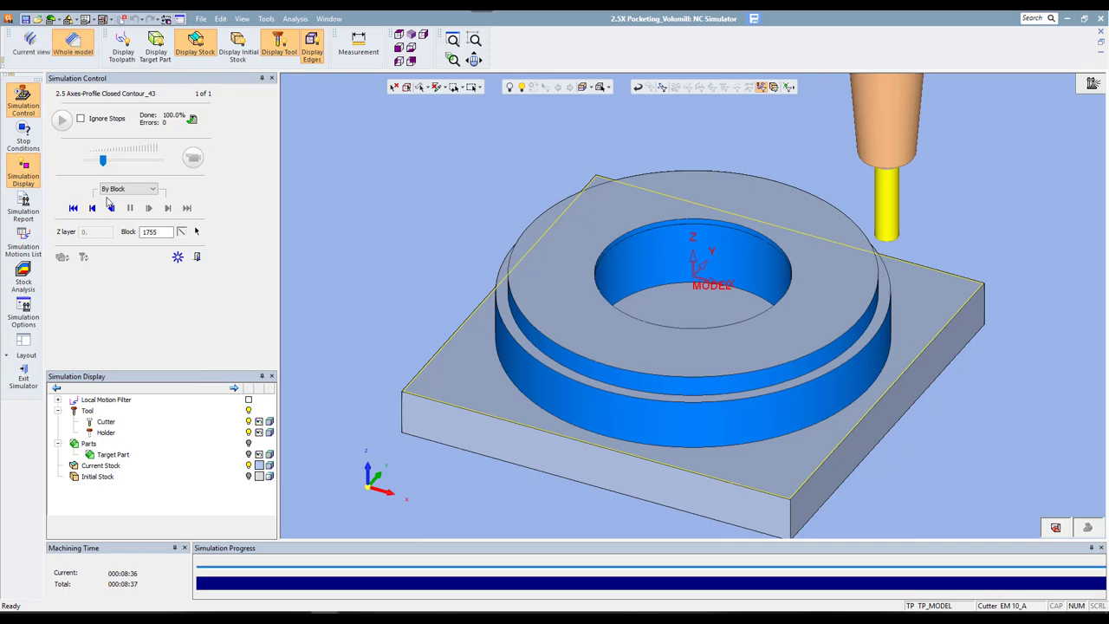
pyautogui.click(198, 258)
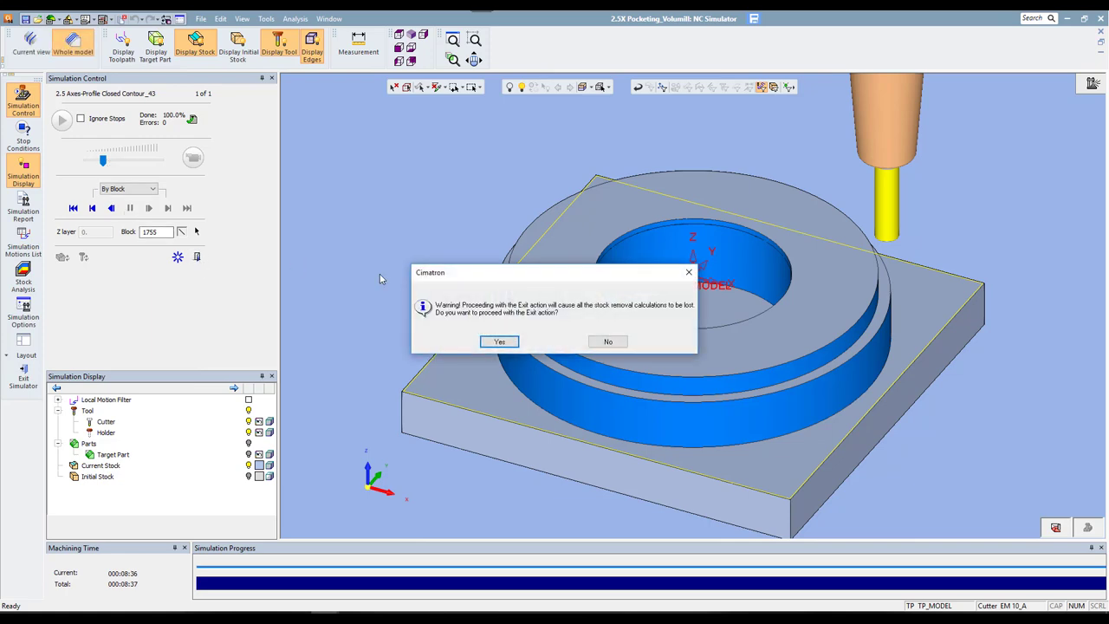
# Confirm the exit warning to close the NC Simulator.
pyautogui.click(501, 342)
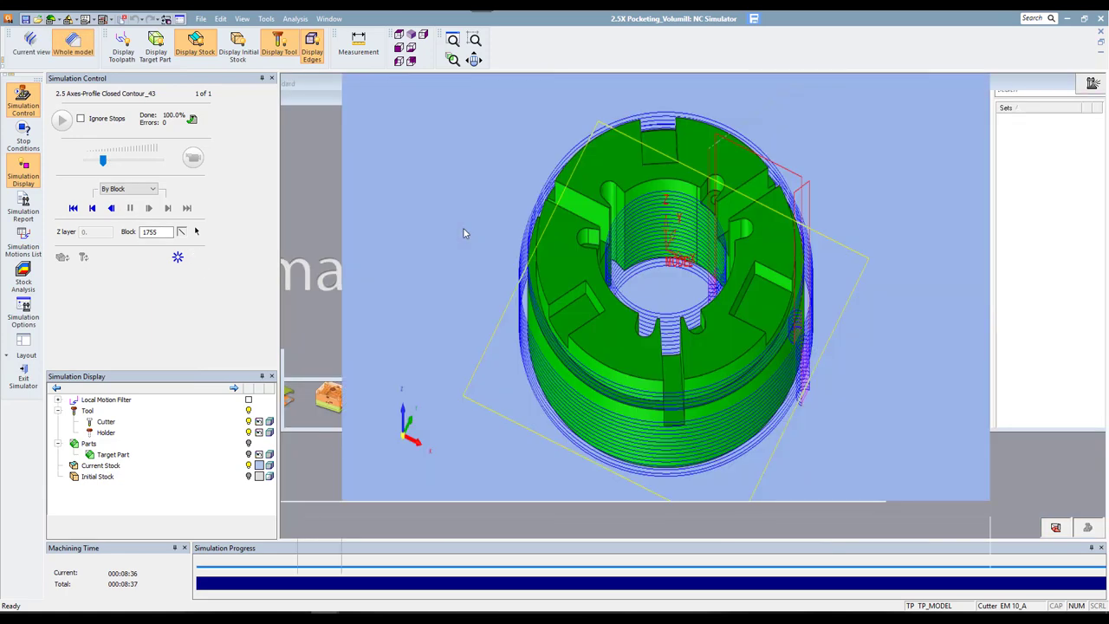